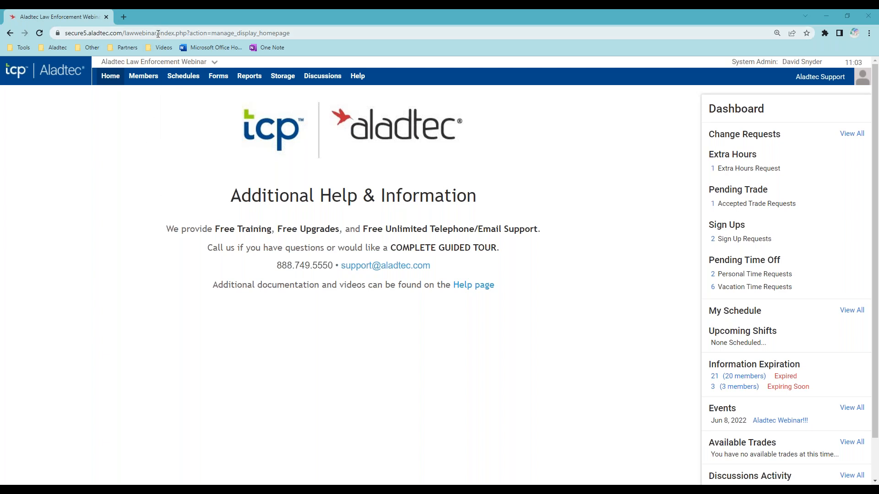
- Highlight the site's web address and the admin Dashboard heading
{"action": "left_click_drag", "start_coordinate": [158, 34], "coordinate": [60, 31]}
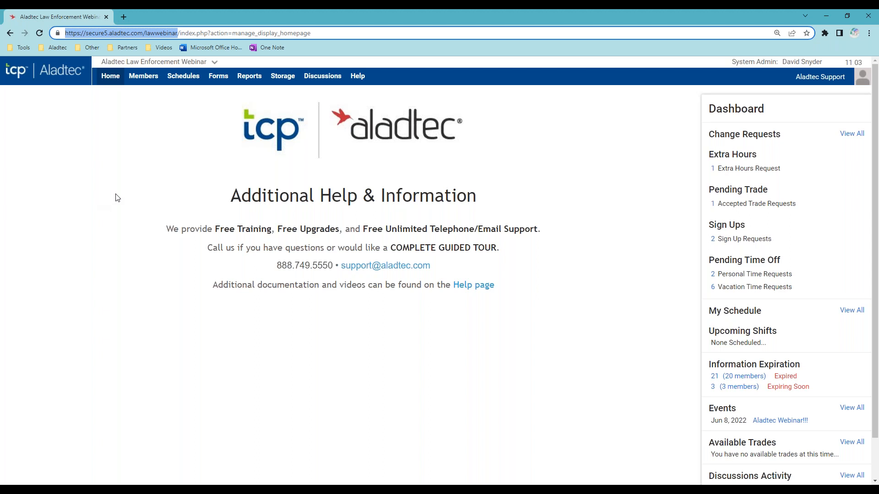
{"action": "left_click", "coordinate": [119, 197]}
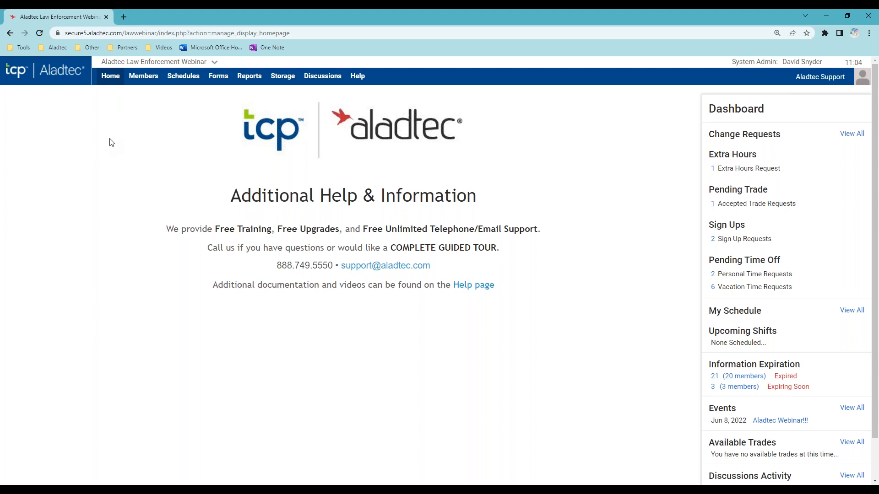
{"action": "mouse_move", "coordinate": [110, 77]}
{"action": "double_click", "coordinate": [712, 112]}
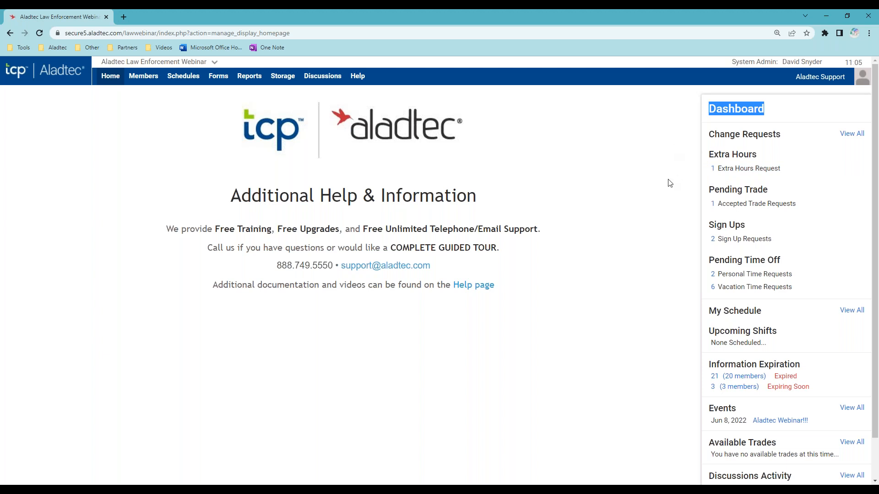
- View the site as a chosen member, showing their dashboard of upcoming Patrol 2nd Shift shifts
{"action": "left_click", "coordinate": [824, 78]}
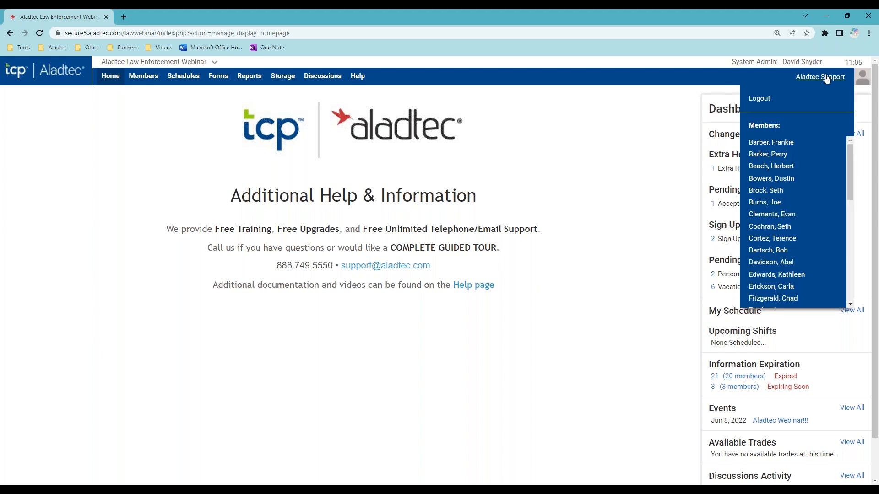
{"action": "left_click", "coordinate": [778, 190]}
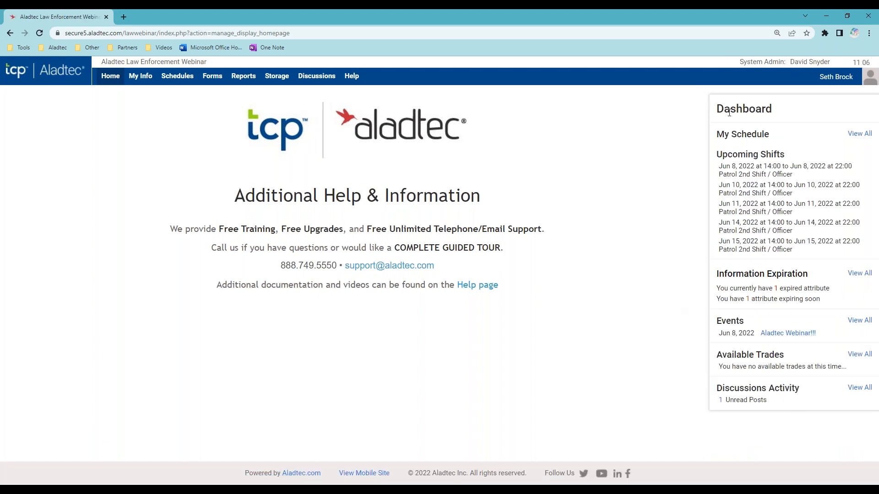
{"action": "left_click_drag", "start_coordinate": [717, 108], "coordinate": [778, 115]}
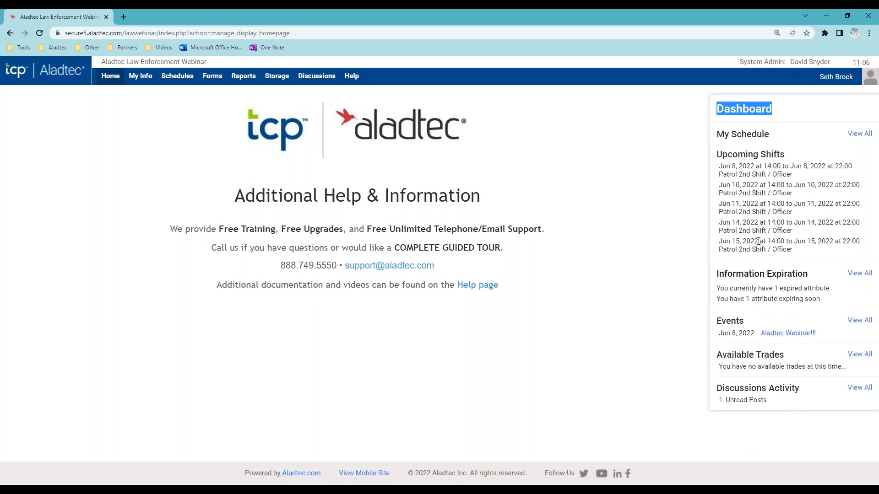
{"action": "left_click", "coordinate": [658, 307]}
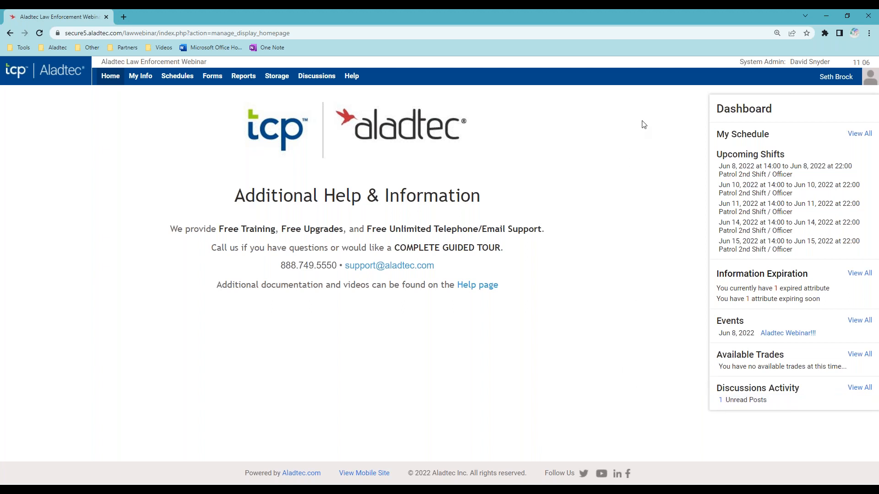
{"action": "left_click", "coordinate": [844, 80]}
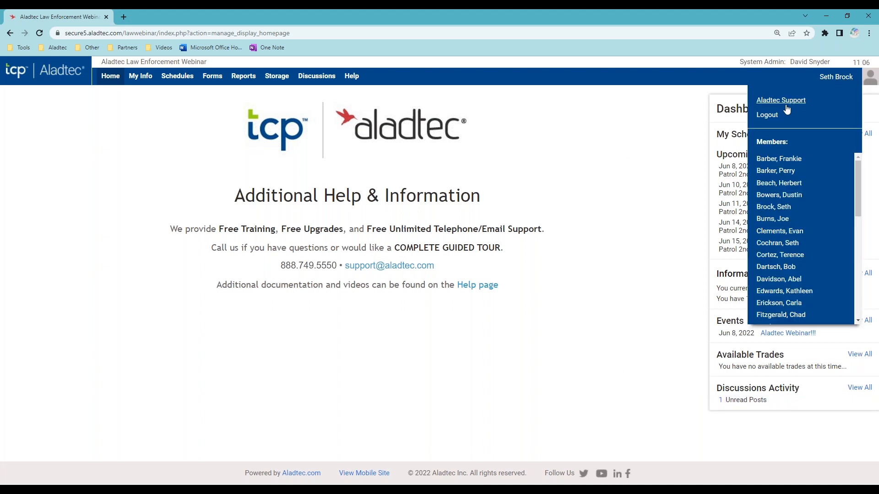
- Switch back to the Aladtec Support account and highlight the Change Requests heading
{"action": "left_click", "coordinate": [786, 101]}
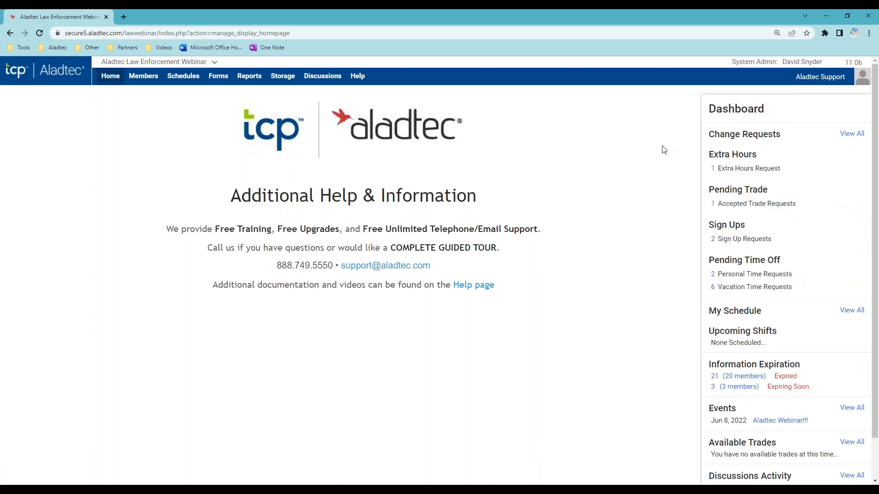
{"action": "scroll", "coordinate": [653, 224], "scroll_direction": "down", "scroll_amount": 1}
{"action": "scroll", "coordinate": [653, 231], "scroll_direction": "up", "scroll_amount": 1}
{"action": "left_click_drag", "start_coordinate": [708, 134], "coordinate": [787, 136]}
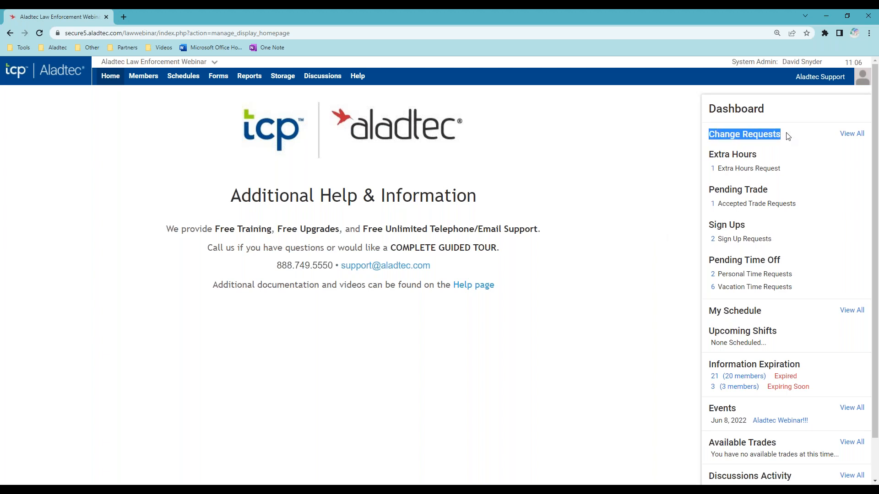
{"action": "left_click", "coordinate": [640, 213]}
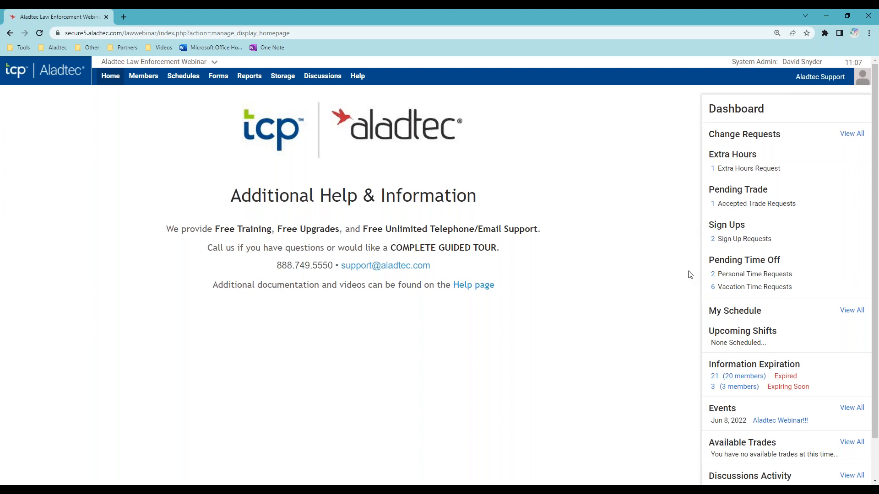
{"action": "left_click_drag", "start_coordinate": [704, 154], "coordinate": [763, 155]}
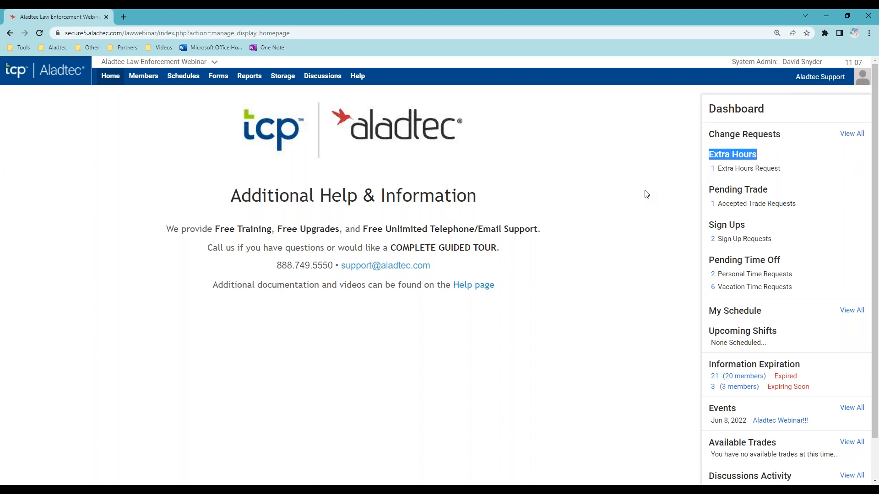
- Open the Jun 4, 2022 Patrol 3rd Shift overtime holdover request and close it unprocessed
{"action": "left_click", "coordinate": [649, 193]}
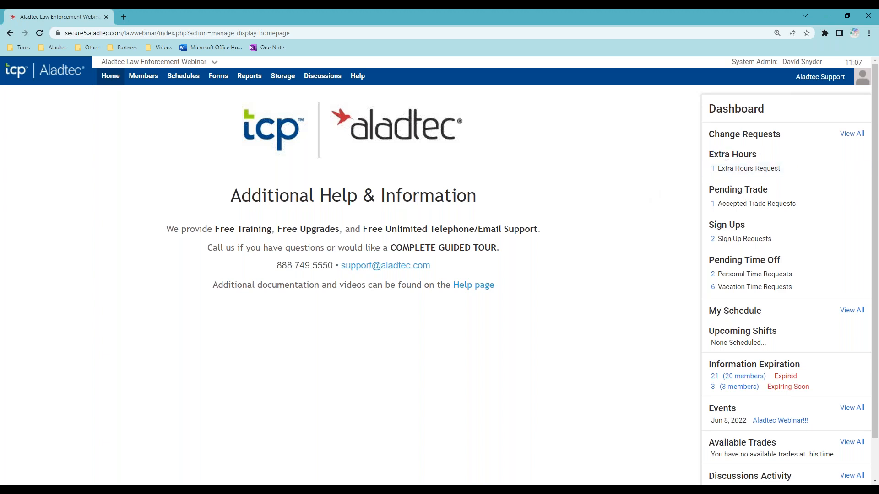
{"action": "left_click", "coordinate": [731, 171]}
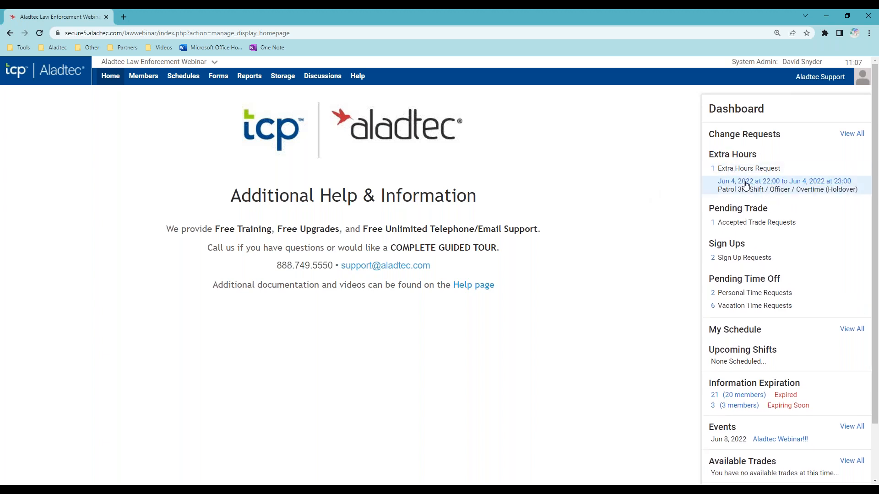
{"action": "left_click", "coordinate": [745, 185]}
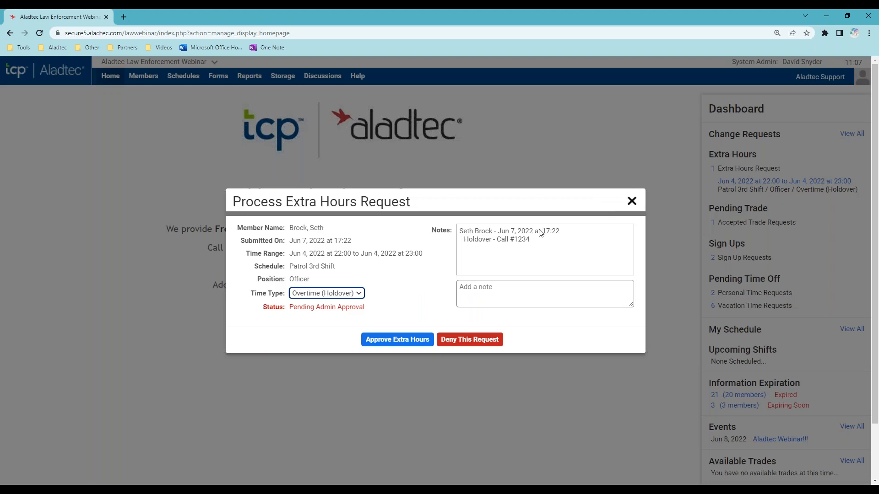
{"action": "left_click", "coordinate": [457, 286]}
{"action": "left_click", "coordinate": [405, 293]}
{"action": "left_click", "coordinate": [632, 201]}
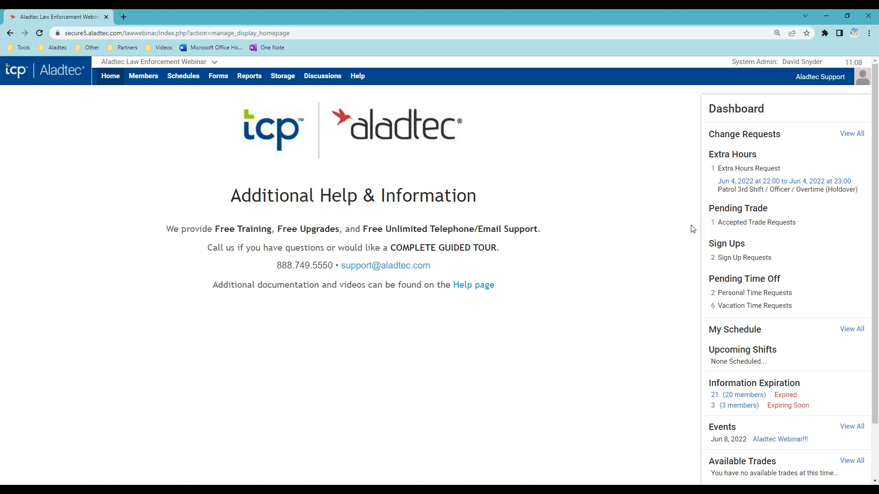
- Open the Jun 10 Patrol 2nd Shift trade request, highlight its time range, and close it
{"action": "left_click", "coordinate": [727, 225]}
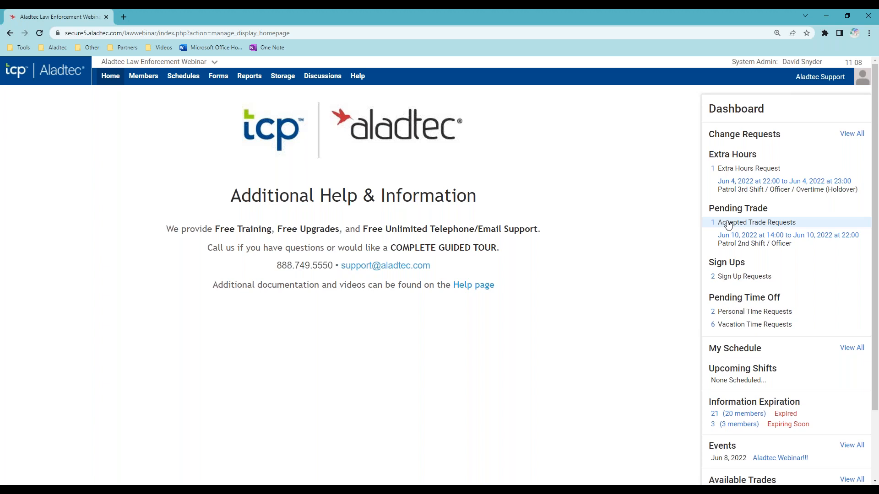
{"action": "left_click", "coordinate": [745, 238]}
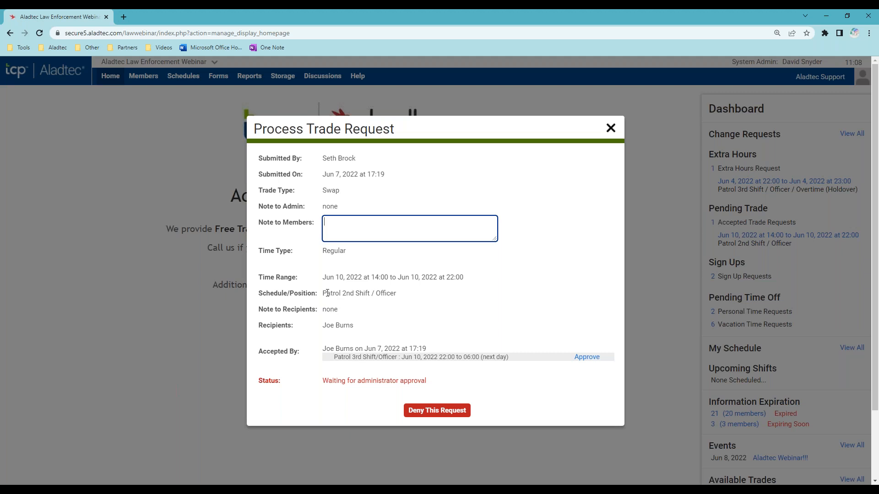
{"action": "left_click_drag", "start_coordinate": [360, 284], "coordinate": [457, 282]}
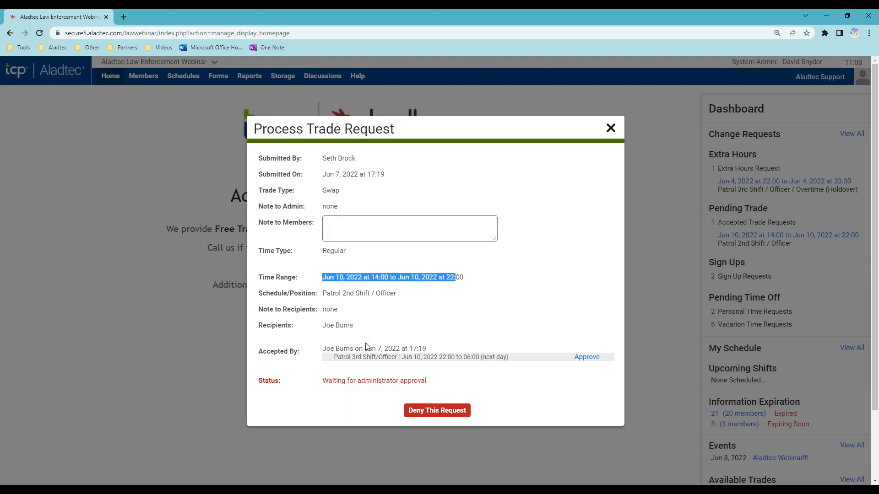
{"action": "left_click", "coordinate": [471, 329]}
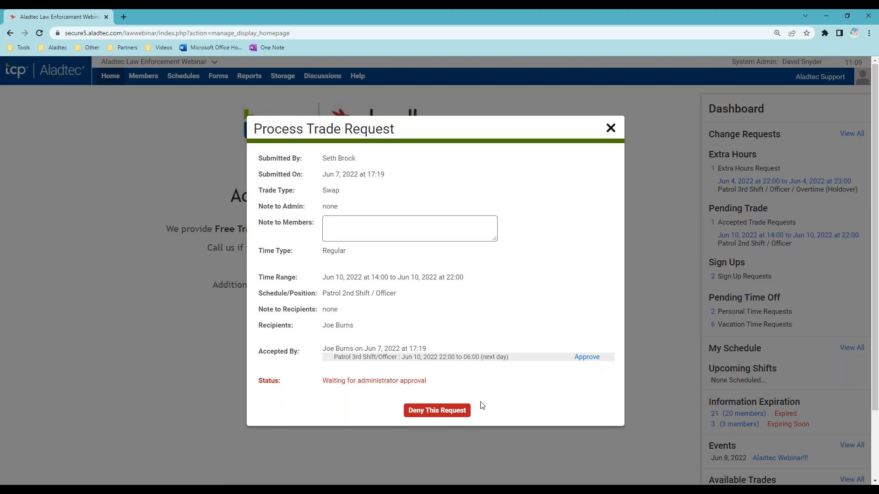
{"action": "left_click", "coordinate": [610, 130]}
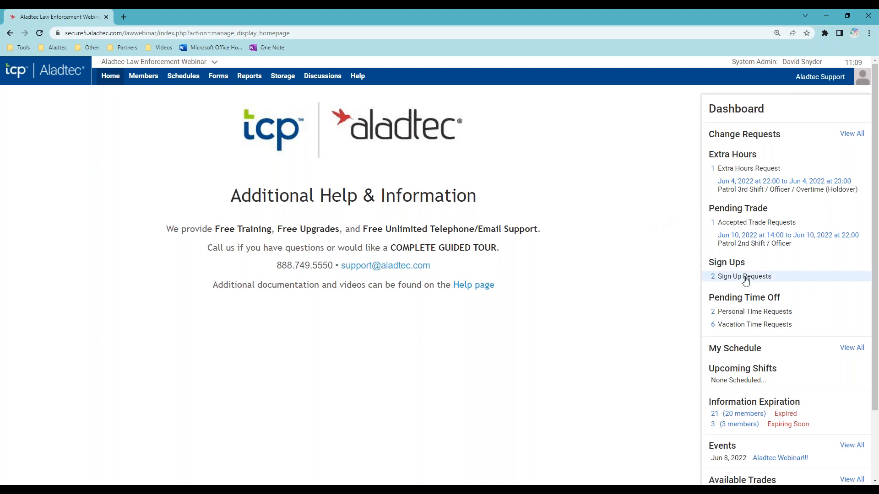
- Clear the stray text selection on Sign Up Requests, leaving both Jun 9 entries listed
{"action": "left_click_drag", "start_coordinate": [745, 262], "coordinate": [714, 262]}
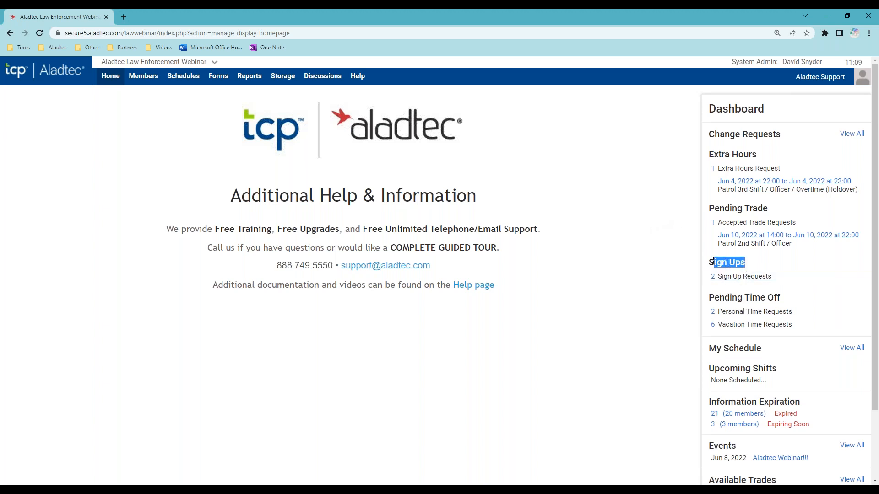
{"action": "left_click", "coordinate": [712, 262]}
{"action": "left_click", "coordinate": [735, 277]}
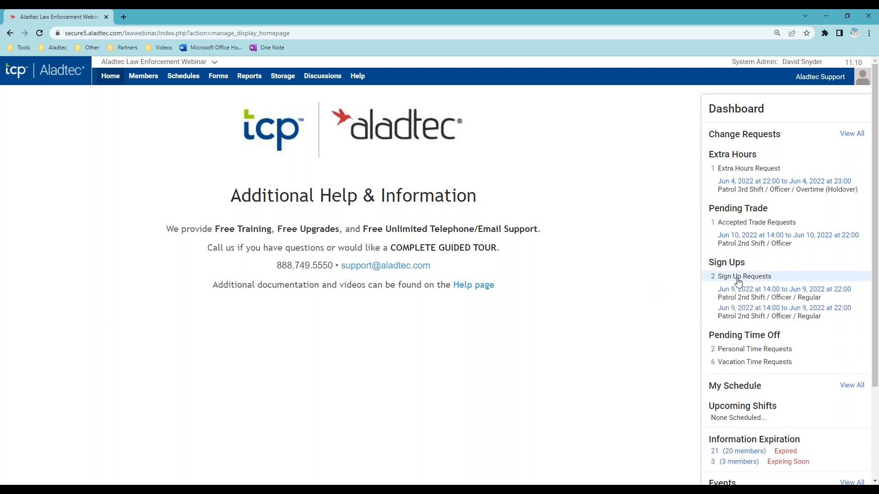
{"action": "left_click", "coordinate": [774, 294]}
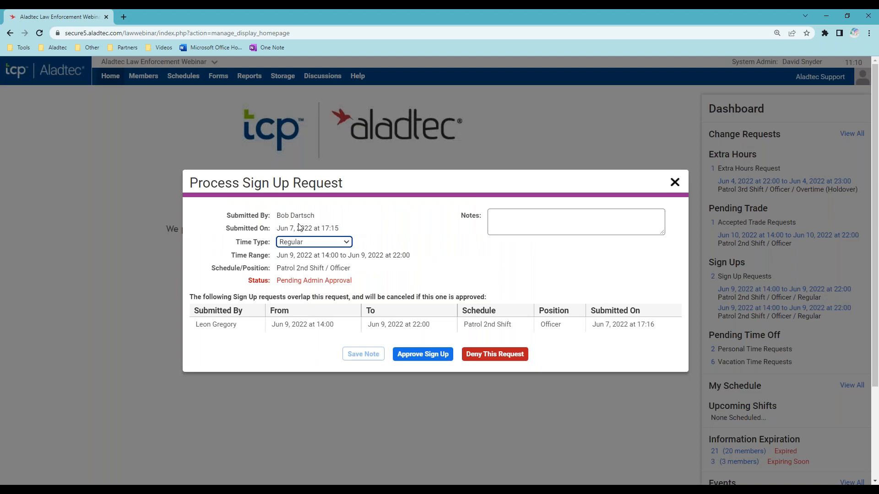
{"action": "left_click", "coordinate": [314, 244]}
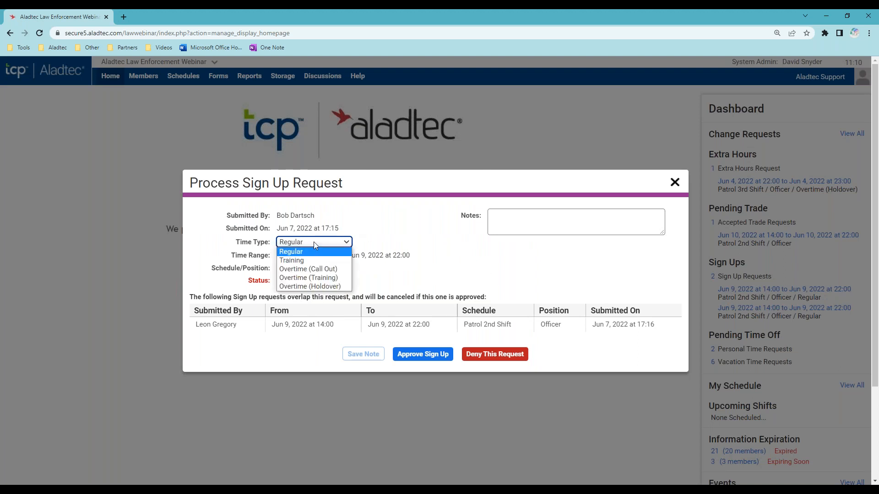
{"action": "left_click", "coordinate": [385, 241]}
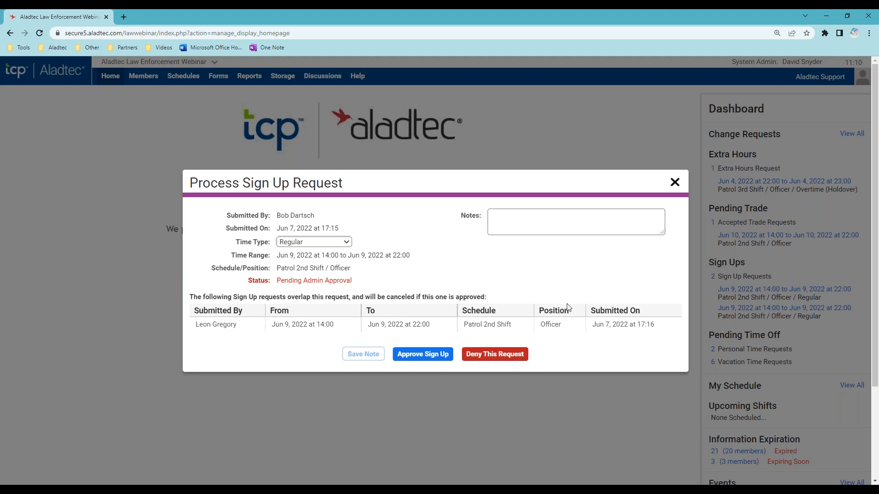
{"action": "left_click", "coordinate": [675, 183]}
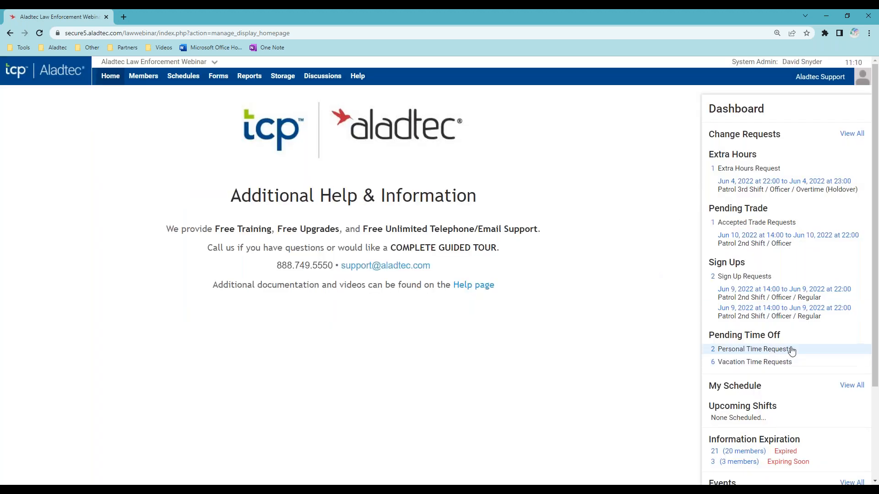
- Scroll down and expand Personal Time Requests under Pending Time Off
{"action": "scroll", "coordinate": [792, 351], "scroll_direction": "down", "scroll_amount": 1}
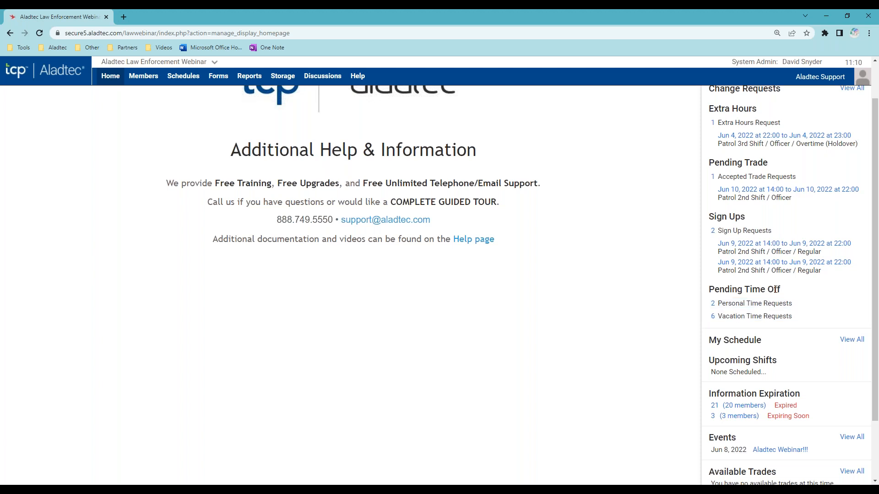
{"action": "left_click", "coordinate": [735, 310]}
{"action": "left_click", "coordinate": [741, 320]}
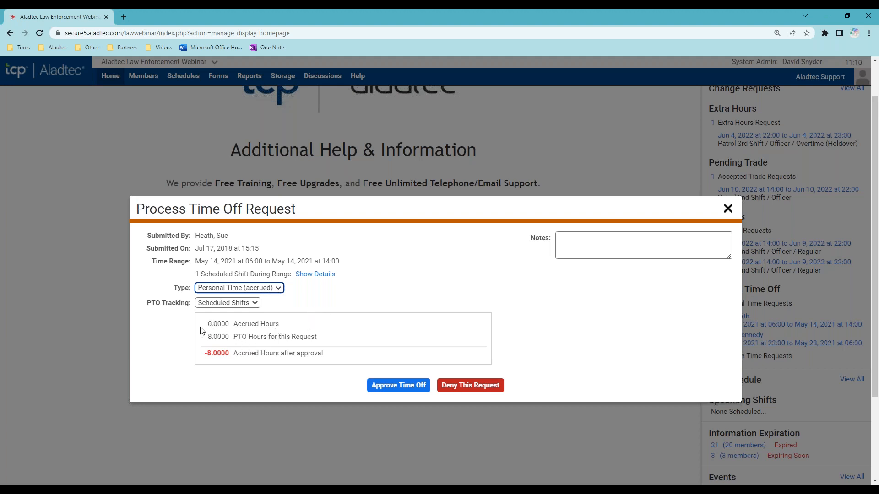
{"action": "left_click_drag", "start_coordinate": [209, 326], "coordinate": [230, 326]}
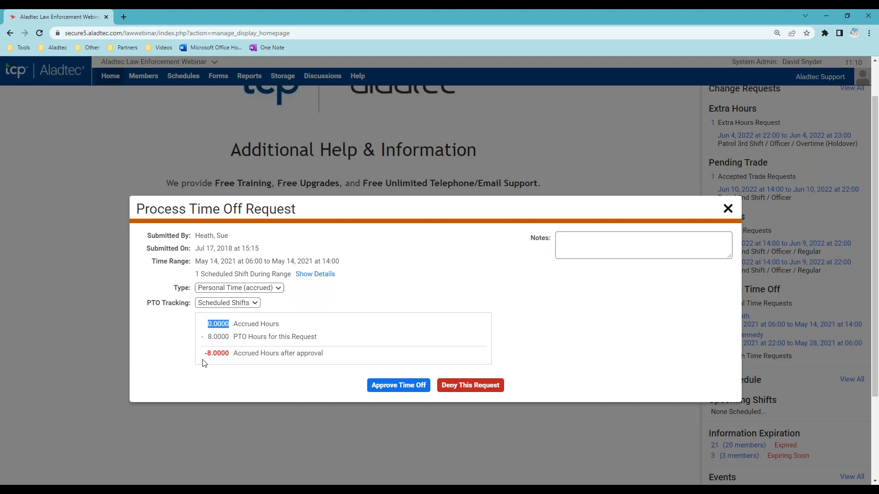
{"action": "left_click_drag", "start_coordinate": [204, 357], "coordinate": [231, 362]}
{"action": "left_click", "coordinate": [275, 375]}
- Close the time-off request undecided and highlight the empty My Schedule heading
{"action": "left_click", "coordinate": [728, 209]}
{"action": "scroll", "coordinate": [700, 222], "scroll_direction": "up", "scroll_amount": 1}
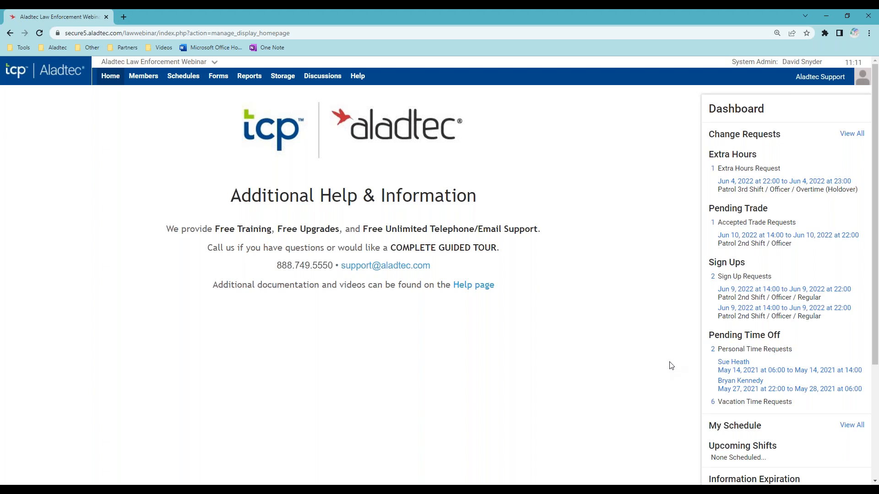
{"action": "scroll", "coordinate": [669, 377], "scroll_direction": "down", "scroll_amount": 4}
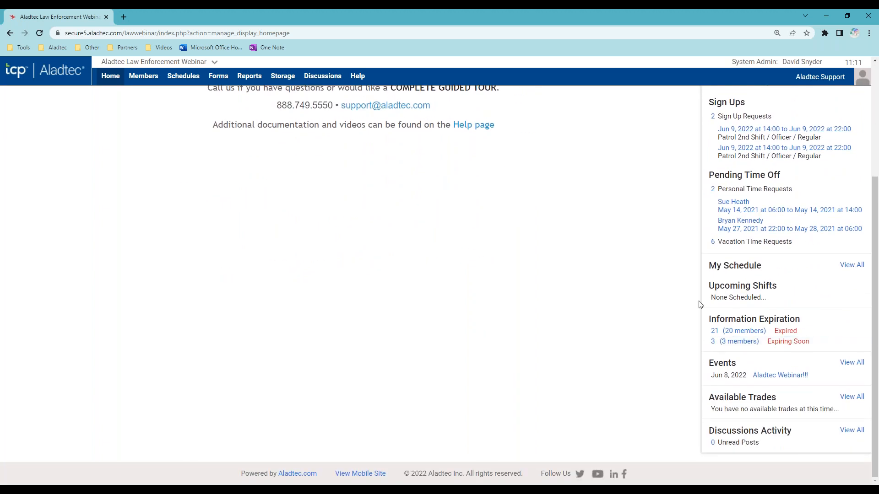
{"action": "left_click_drag", "start_coordinate": [710, 265], "coordinate": [766, 280]}
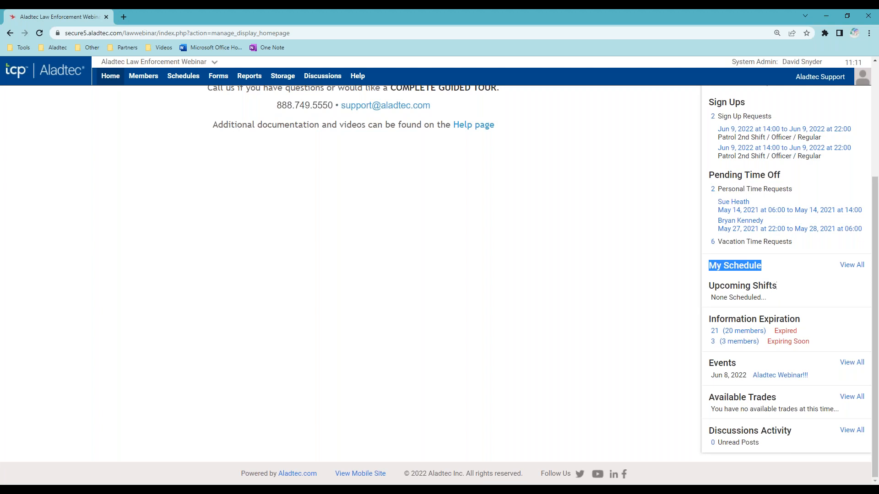
{"action": "left_click_drag", "start_coordinate": [804, 321], "coordinate": [709, 322]}
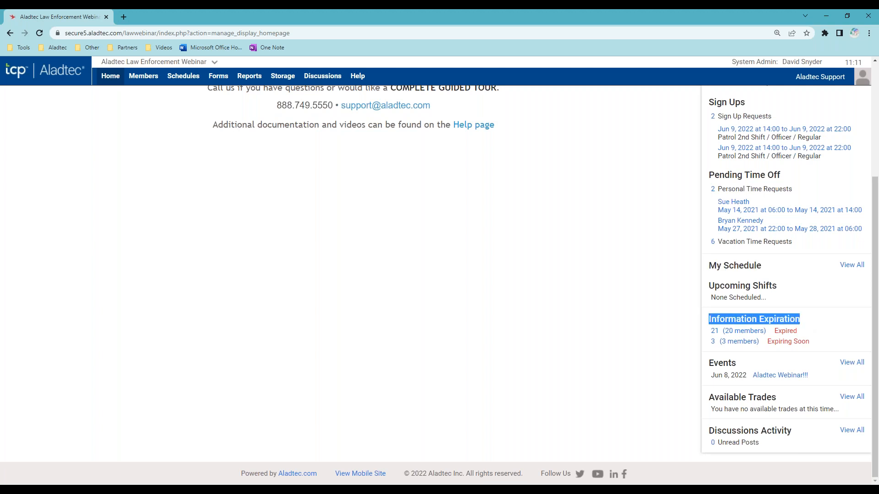
{"action": "left_click", "coordinate": [643, 337]}
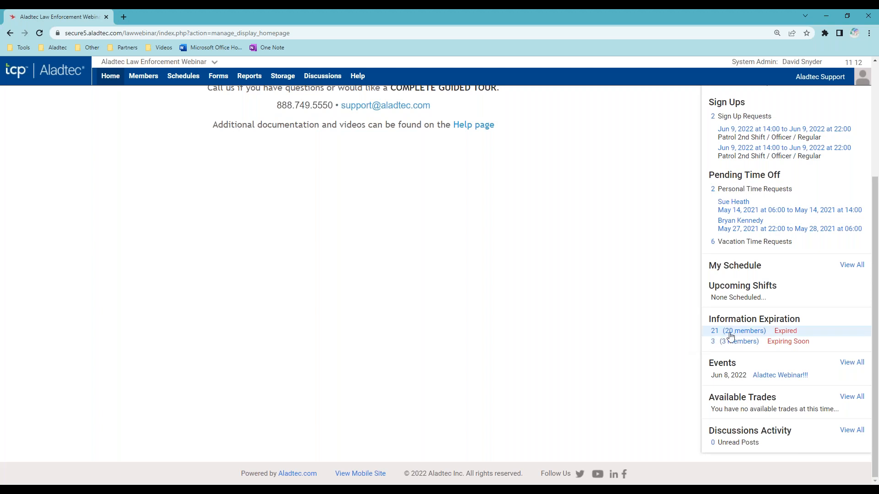
- View the Expired (20 members) report, then open the Expiring Soon (3 members) report
{"action": "left_click", "coordinate": [748, 333]}
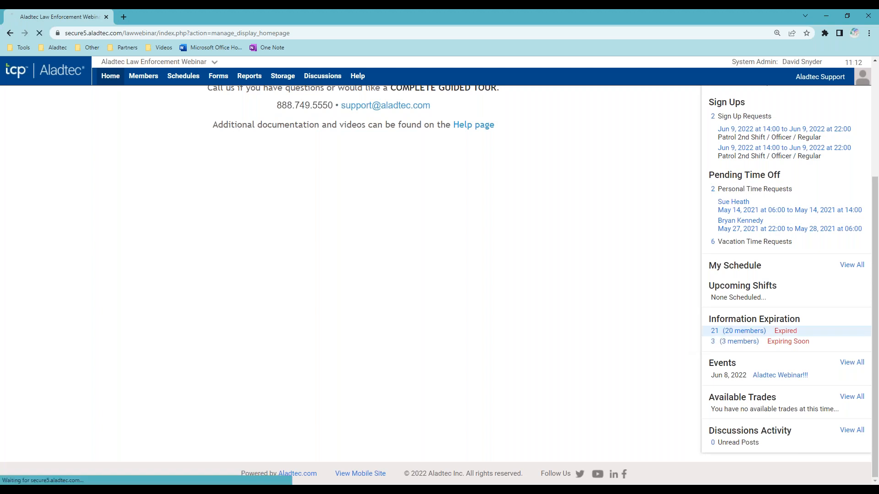
{"action": "scroll", "coordinate": [572, 355], "scroll_direction": "down", "scroll_amount": 1}
{"action": "scroll", "coordinate": [567, 342], "scroll_direction": "up", "scroll_amount": 1}
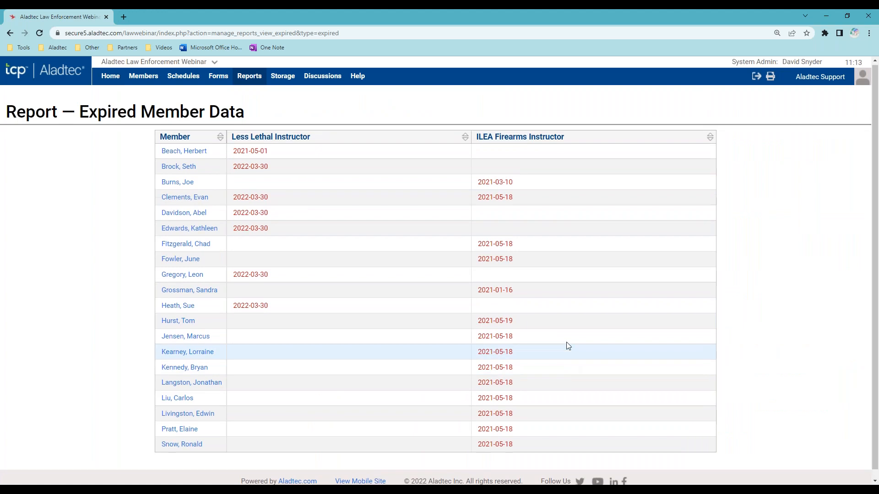
{"action": "left_click", "coordinate": [109, 86]}
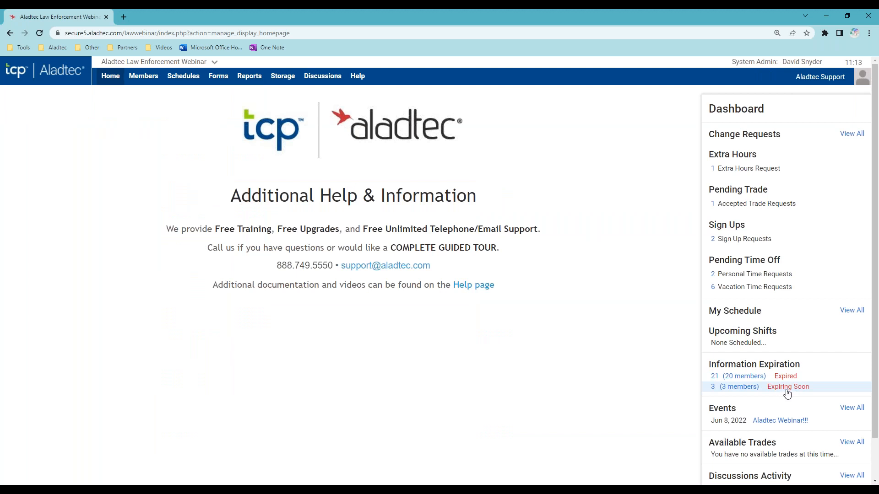
{"action": "left_click", "coordinate": [788, 390]}
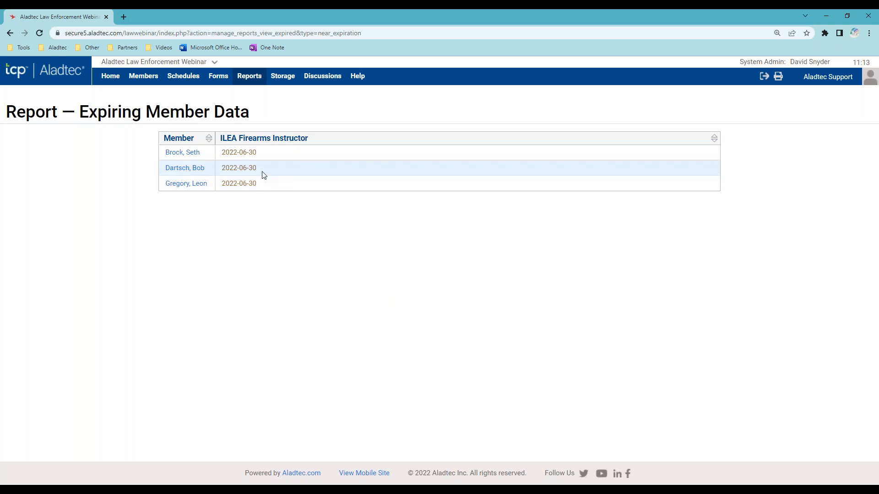
{"action": "mouse_move", "coordinate": [111, 84]}
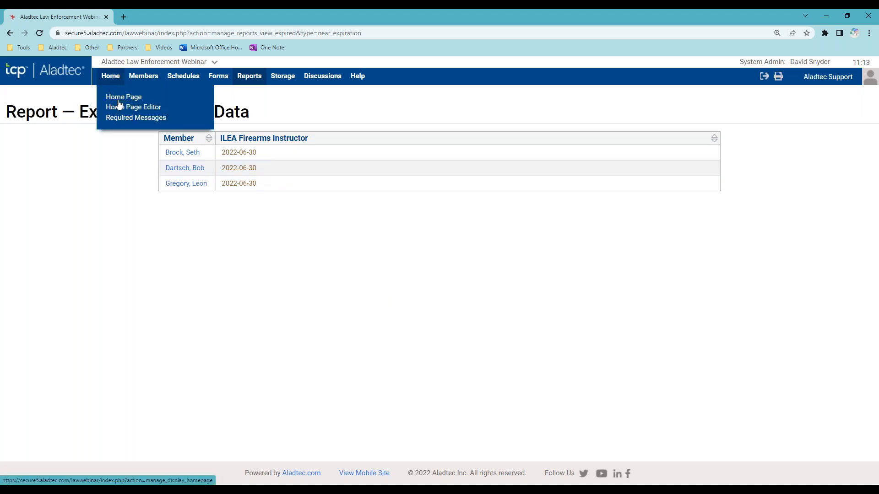
- Go back Home from the expiring report and look over the admin dashboard
{"action": "left_click", "coordinate": [114, 82]}
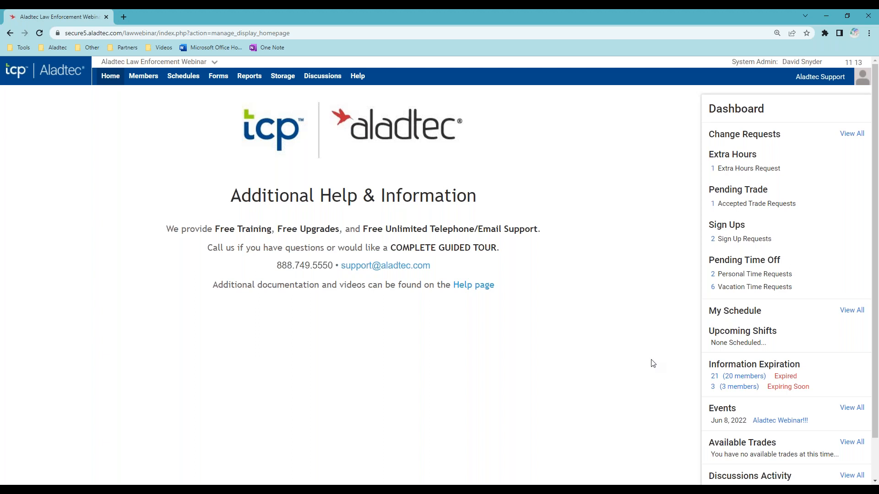
{"action": "scroll", "coordinate": [657, 374], "scroll_direction": "down", "scroll_amount": 2}
{"action": "scroll", "coordinate": [657, 368], "scroll_direction": "up", "scroll_amount": 2}
{"action": "mouse_move", "coordinate": [110, 78]}
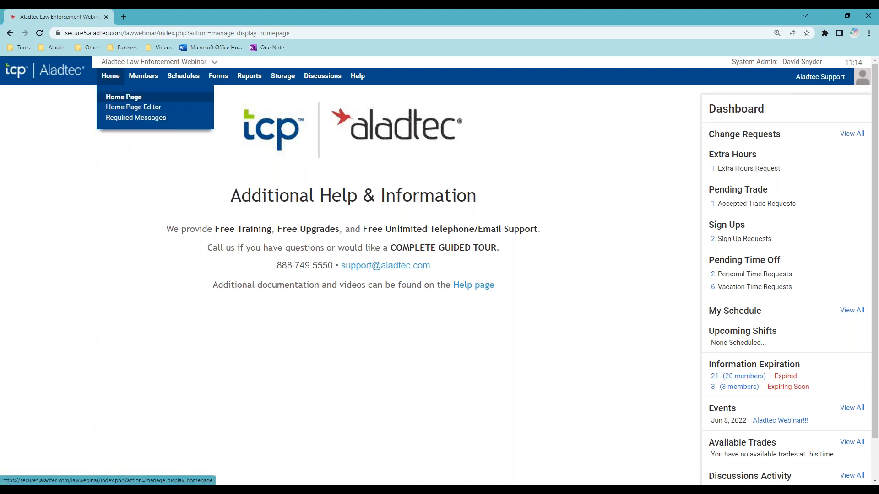
- Compose a new required message titled 'Test' with the body 'Bring coffee!!!'
{"action": "left_click", "coordinate": [141, 122]}
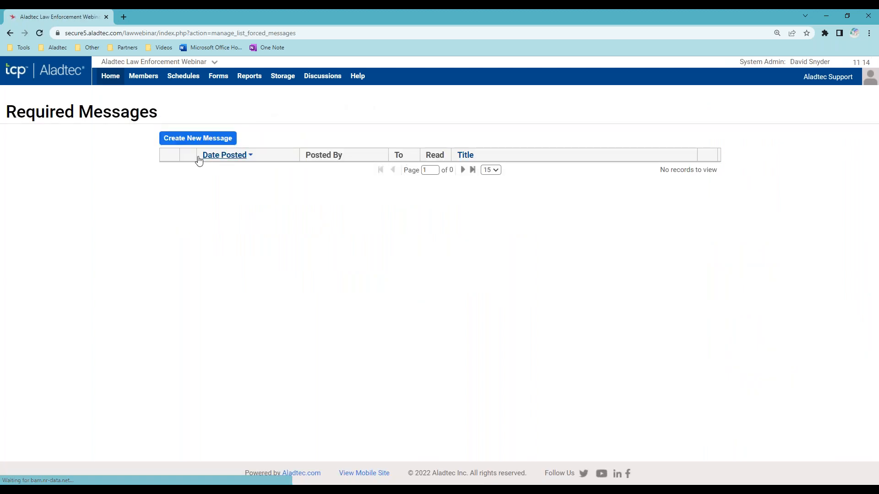
{"action": "left_click", "coordinate": [197, 144]}
{"action": "left_click", "coordinate": [242, 160]}
{"action": "type", "text": "Test"}
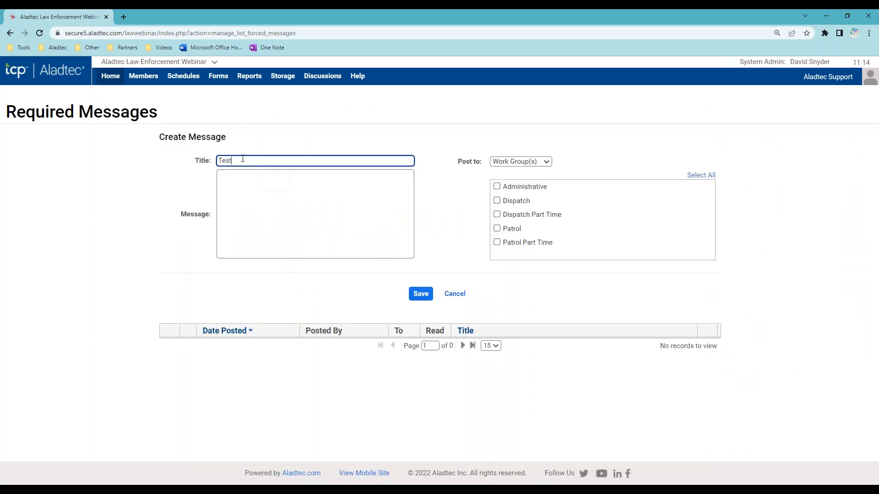
{"action": "left_click", "coordinate": [254, 179]}
{"action": "type", "text": "Bring"}
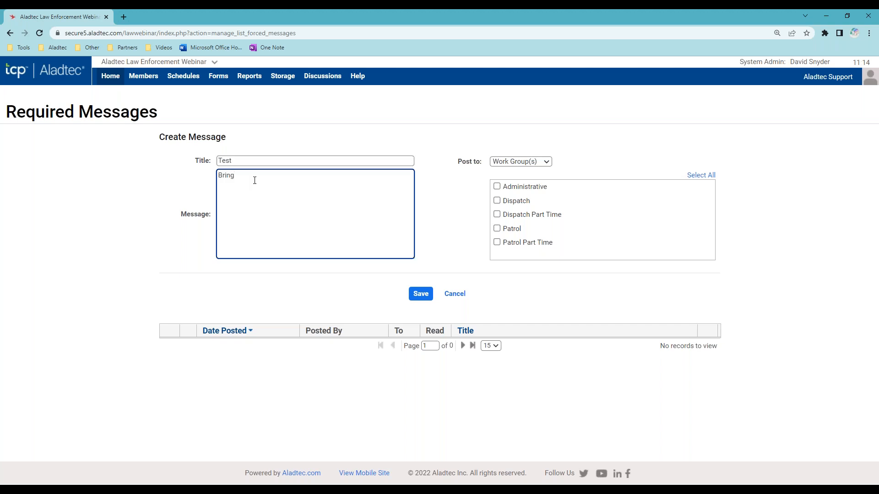
{"action": "type", "text": " coffee!!!"}
{"action": "left_click", "coordinate": [437, 227]}
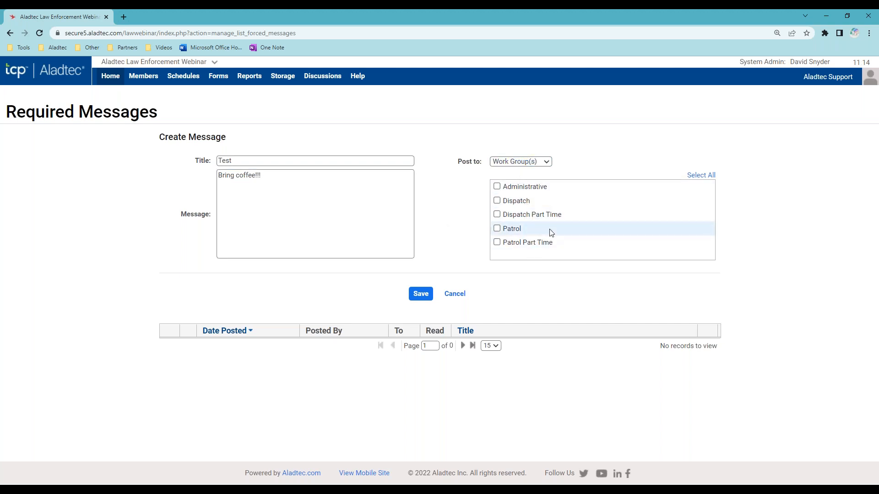
- Address the message to one individual member and save it
{"action": "left_click", "coordinate": [543, 161]}
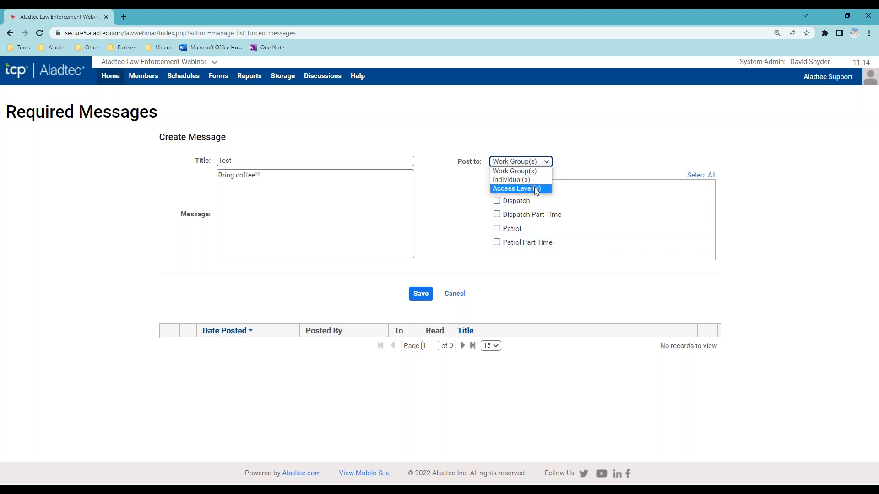
{"action": "left_click", "coordinate": [538, 182]}
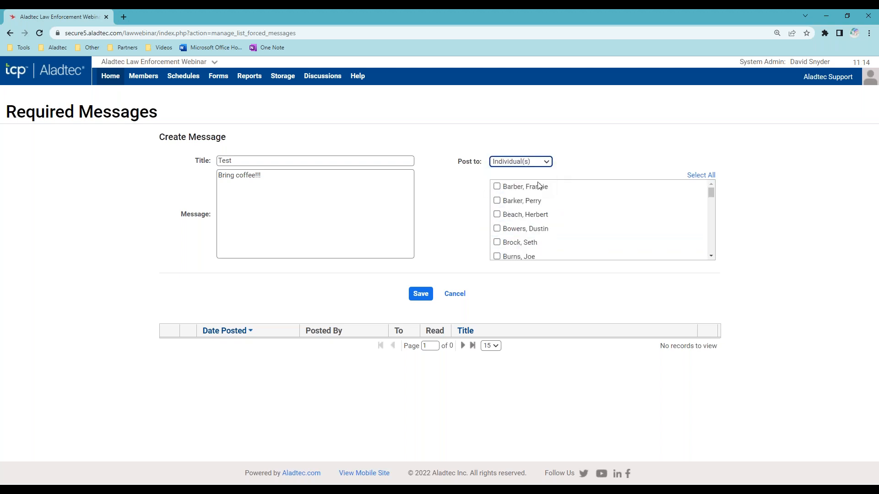
{"action": "left_click", "coordinate": [499, 187]}
{"action": "left_click", "coordinate": [425, 296]}
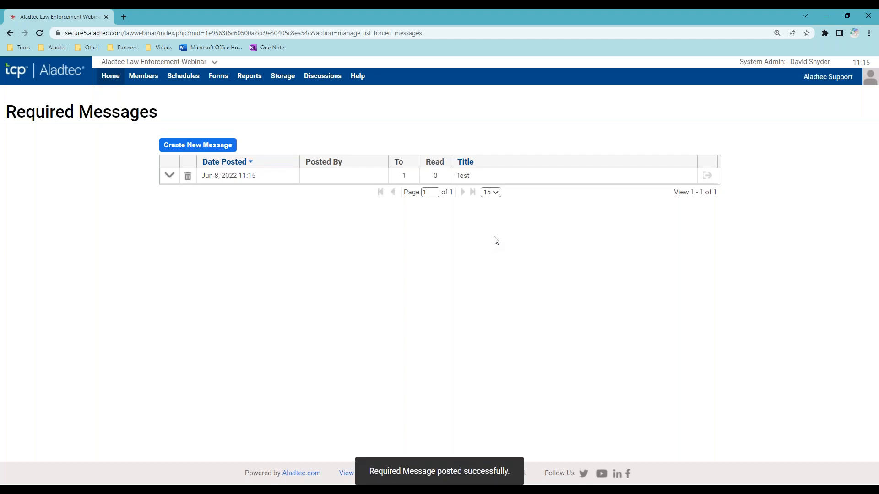
- Expand the Test message to see its recipient, then switch to that member's account
{"action": "left_click", "coordinate": [169, 177]}
{"action": "left_click_drag", "start_coordinate": [271, 177], "coordinate": [205, 177]}
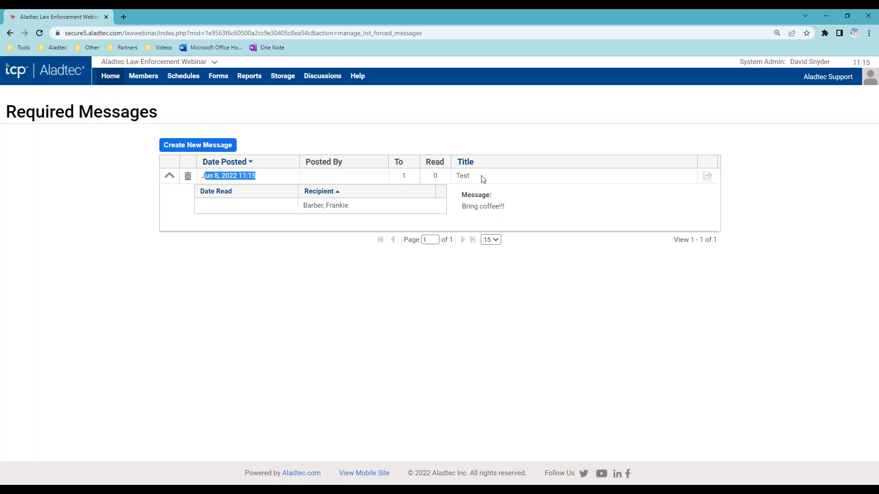
{"action": "left_click", "coordinate": [348, 304]}
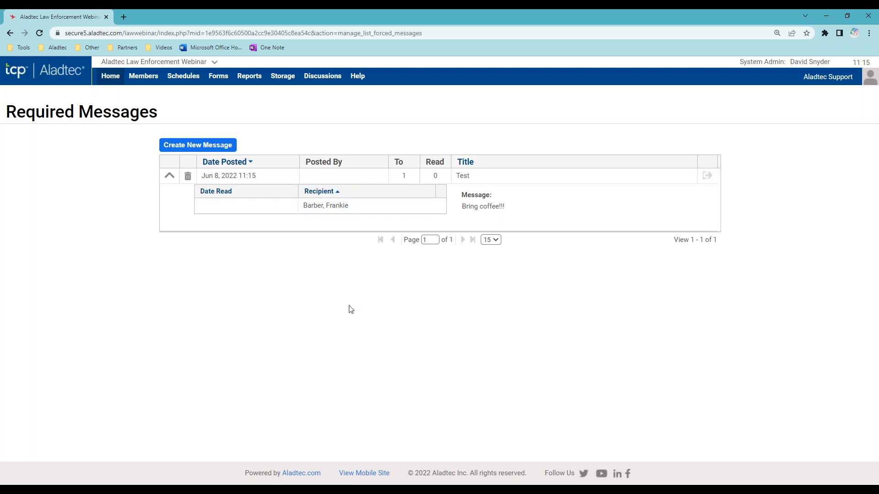
{"action": "left_click", "coordinate": [836, 79]}
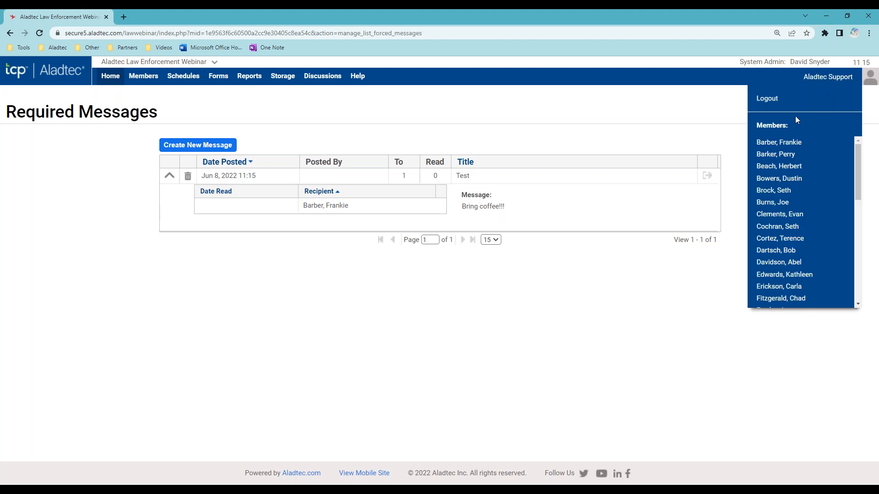
{"action": "left_click", "coordinate": [779, 142]}
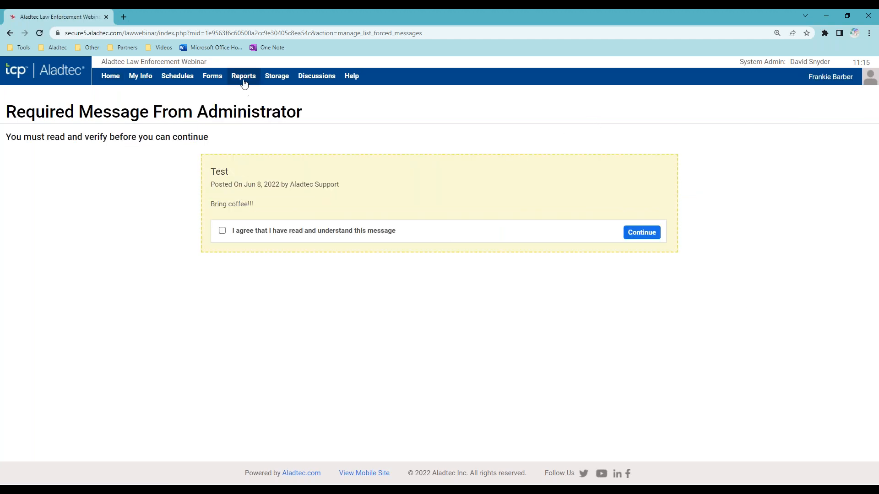
- As the member, acknowledge reading the Test message, then switch back to Aladtec Support
{"action": "left_click", "coordinate": [132, 78]}
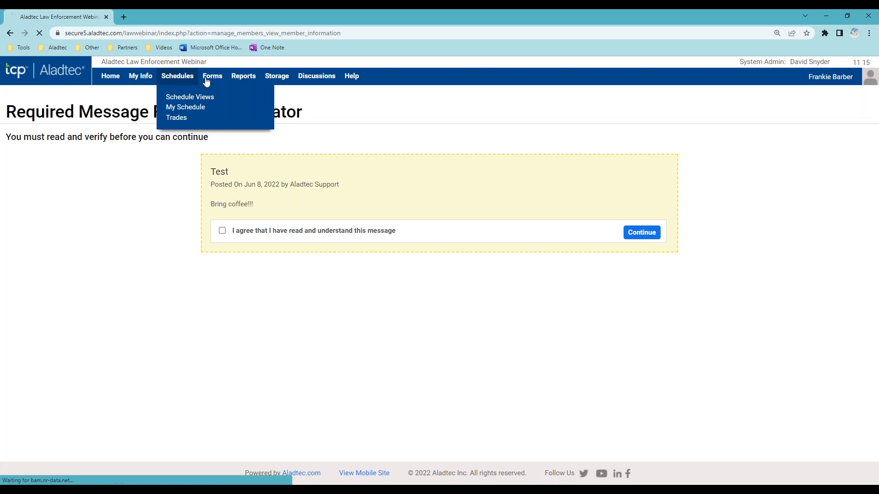
{"action": "left_click", "coordinate": [316, 77]}
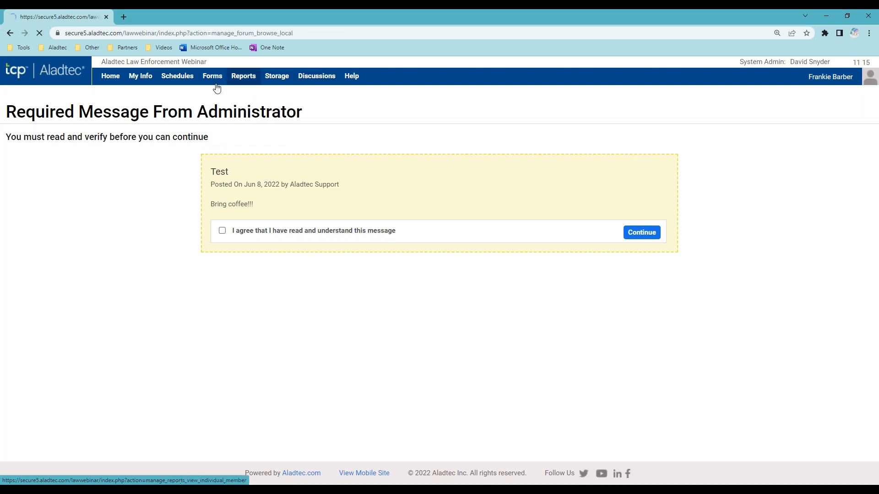
{"action": "left_click", "coordinate": [185, 79]}
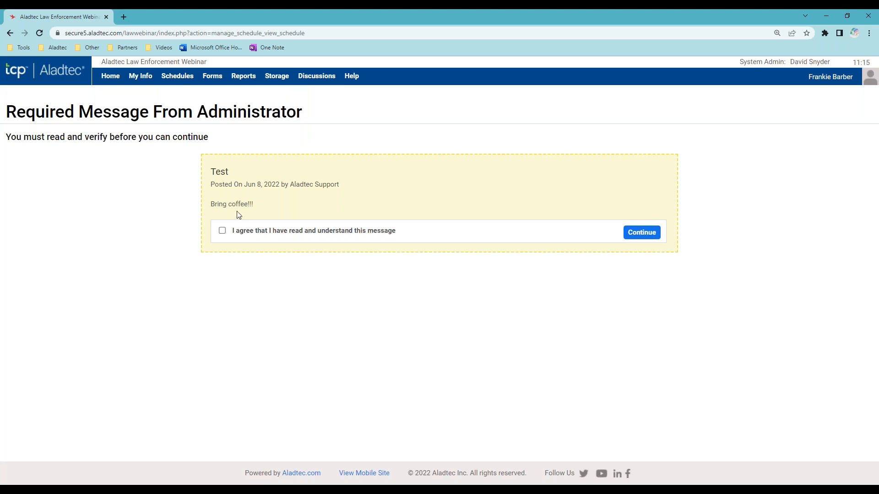
{"action": "left_click", "coordinate": [222, 230]}
{"action": "left_click", "coordinate": [641, 233]}
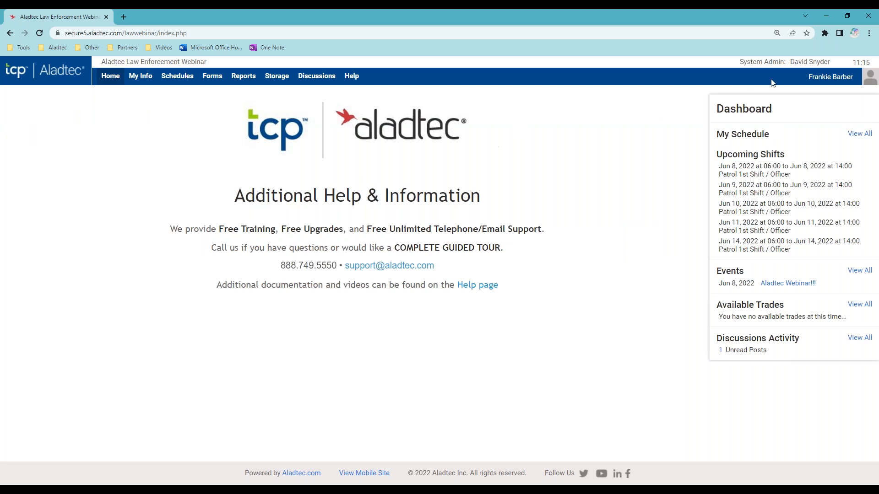
{"action": "left_click", "coordinate": [829, 78]}
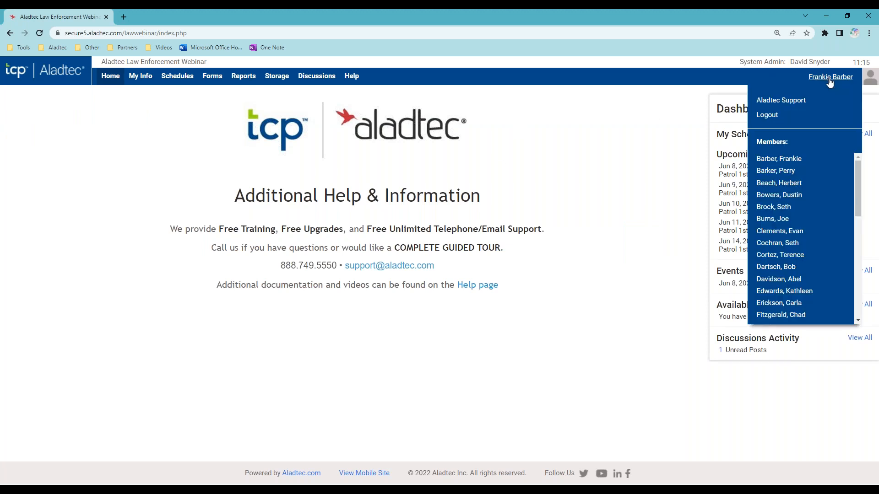
{"action": "left_click", "coordinate": [801, 105]}
- Open Required Messages and expand Test: read 1 of 1 on Jun 8, 2022 11:15, text 'Bring coffee!!!'
{"action": "mouse_move", "coordinate": [114, 90]}
{"action": "left_click", "coordinate": [115, 117]}
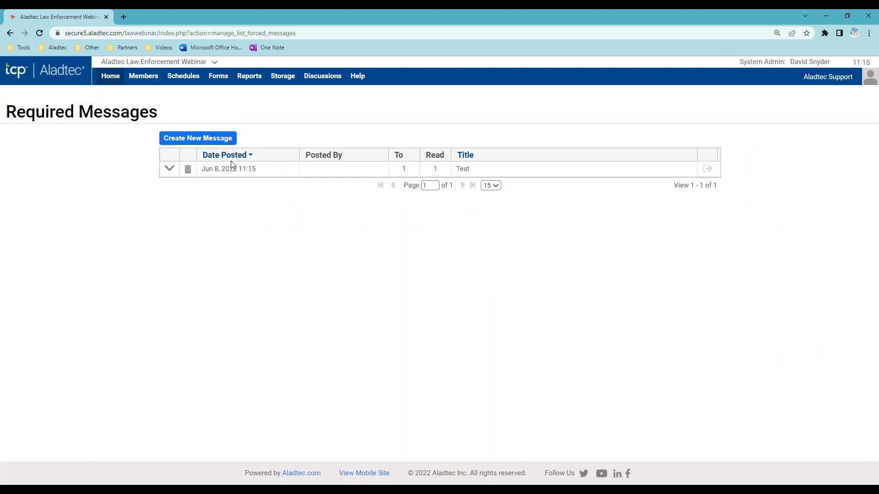
{"action": "left_click", "coordinate": [169, 170]}
{"action": "left_click_drag", "start_coordinate": [262, 205], "coordinate": [199, 207]}
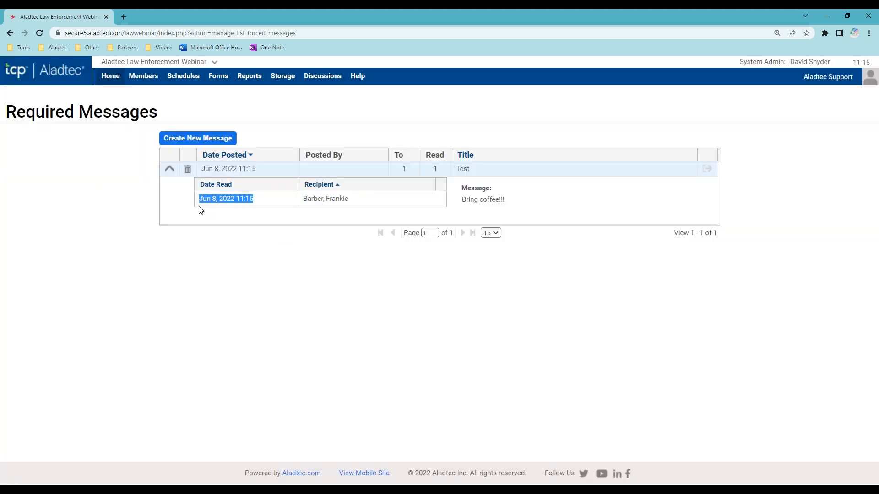
{"action": "left_click", "coordinate": [245, 294]}
{"action": "mouse_move", "coordinate": [135, 84]}
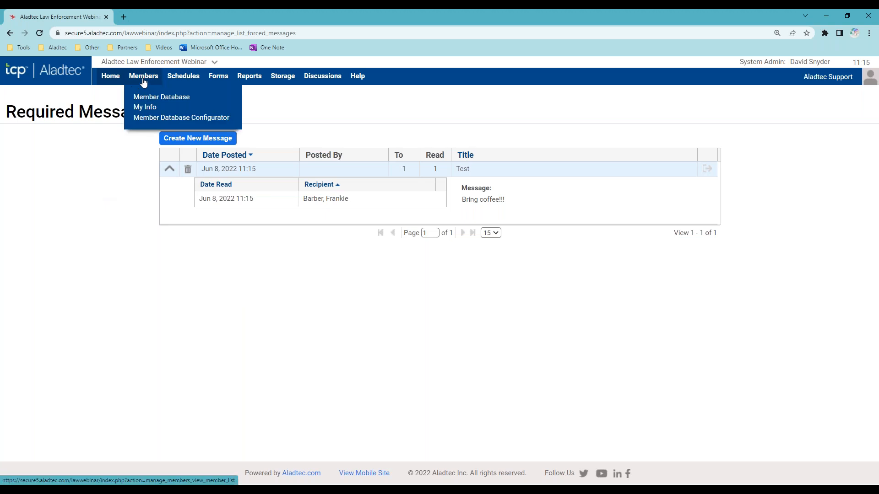
- Open Members > Member Database to list all 39 members with phone, email and certification columns
{"action": "left_click", "coordinate": [142, 79]}
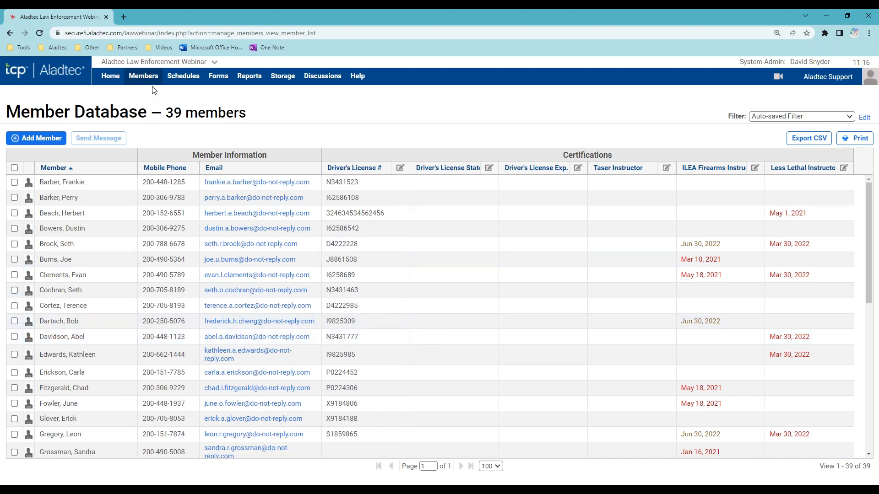
{"action": "mouse_move", "coordinate": [146, 81]}
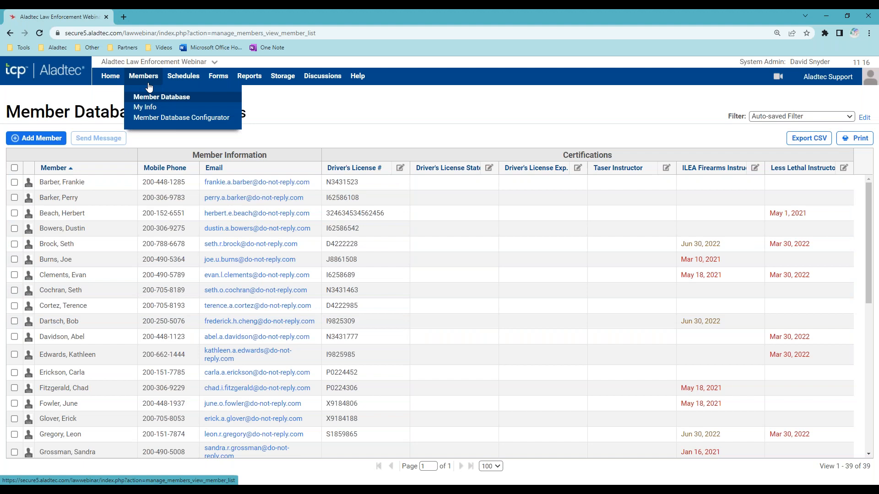
- Open the Member Database Configurator and edit the Home Phone field label
{"action": "left_click", "coordinate": [206, 120]}
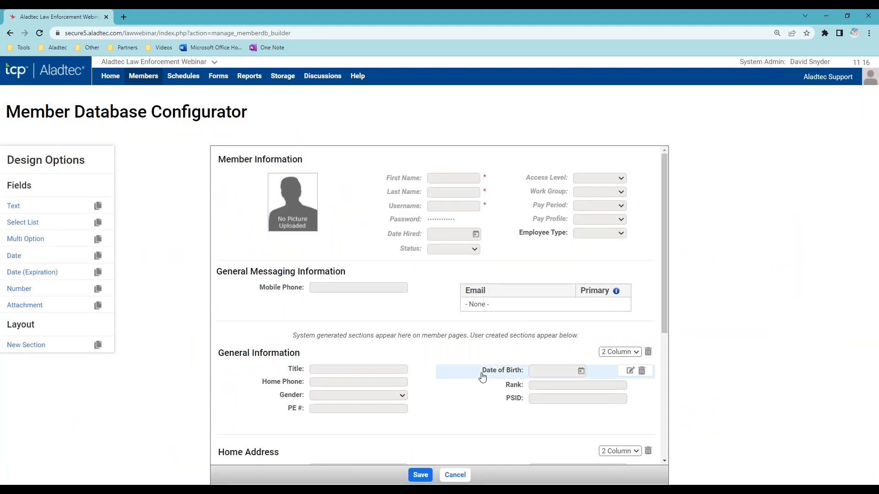
{"action": "scroll", "coordinate": [460, 376], "scroll_direction": "down", "scroll_amount": 4}
{"action": "scroll", "coordinate": [458, 389], "scroll_direction": "down", "scroll_amount": 1}
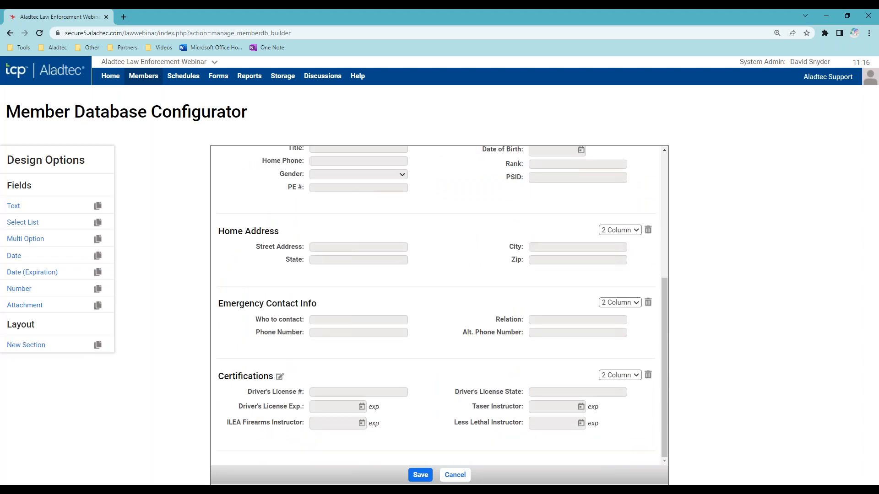
{"action": "scroll", "coordinate": [442, 388], "scroll_direction": "up", "scroll_amount": 3}
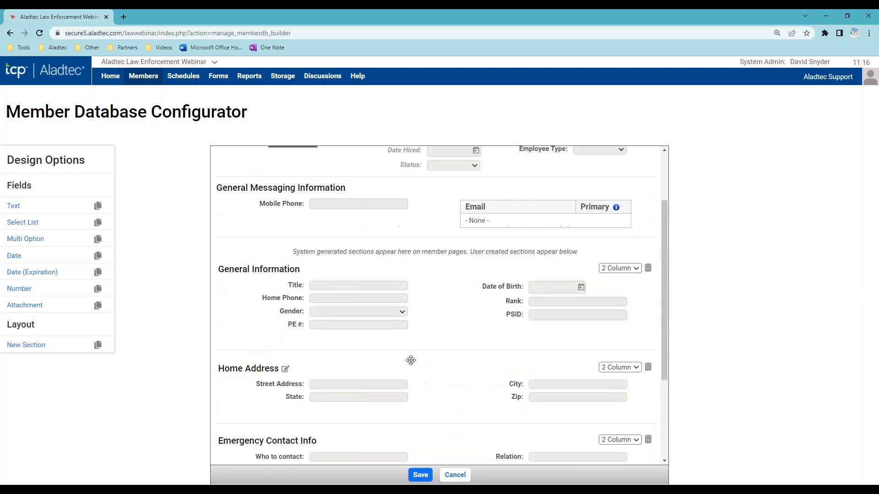
{"action": "left_click", "coordinate": [288, 299]}
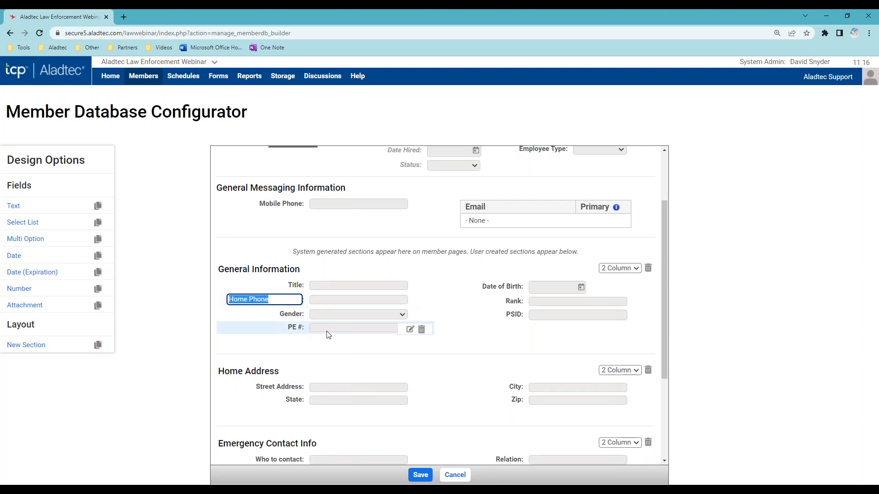
{"action": "left_click", "coordinate": [268, 327]}
- Add a Date field to the Home Address section and begin placing a Date (Expiration) field
{"action": "left_click_drag", "start_coordinate": [269, 327], "coordinate": [316, 336]}
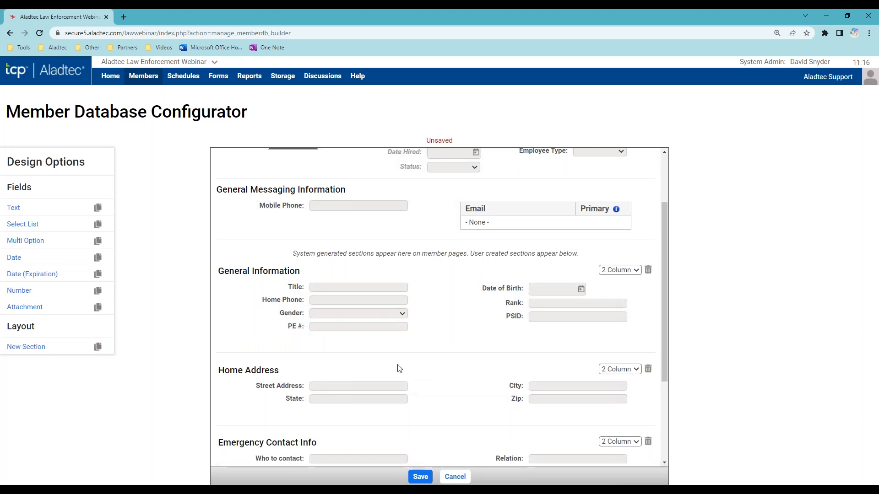
{"action": "scroll", "coordinate": [436, 398], "scroll_direction": "down", "scroll_amount": 3}
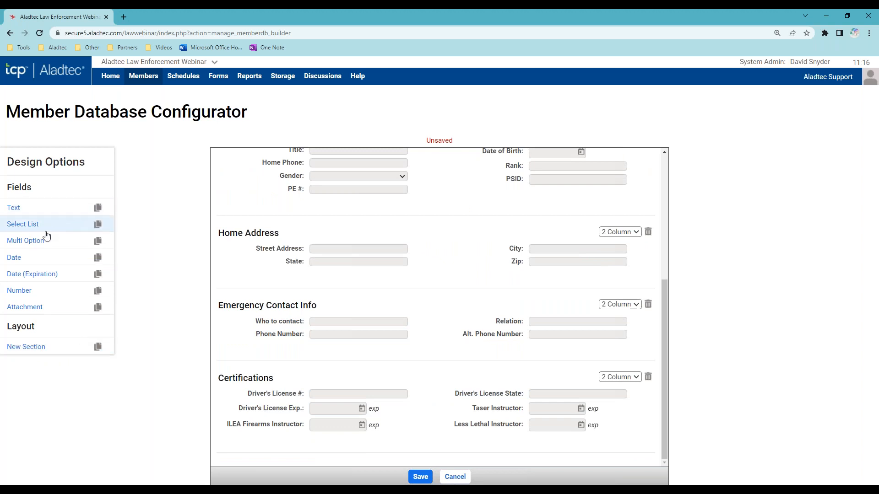
{"action": "left_click_drag", "start_coordinate": [16, 257], "coordinate": [316, 278]}
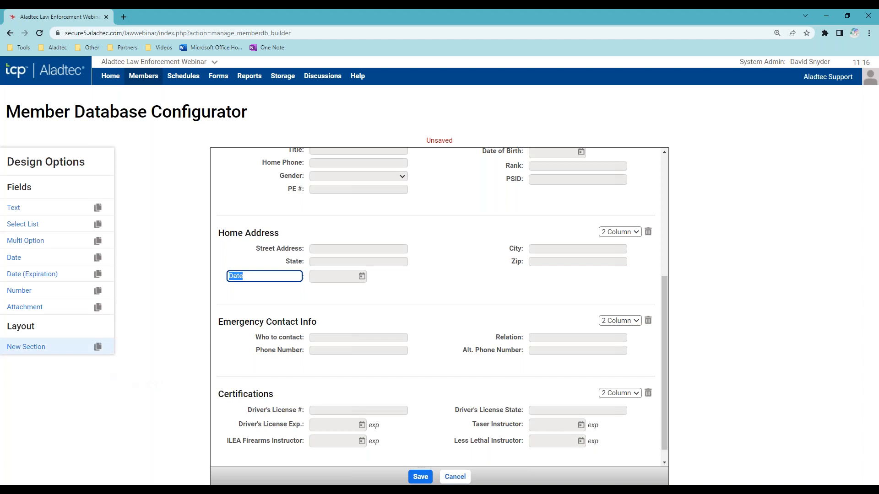
{"action": "left_click_drag", "start_coordinate": [62, 276], "coordinate": [32, 280]}
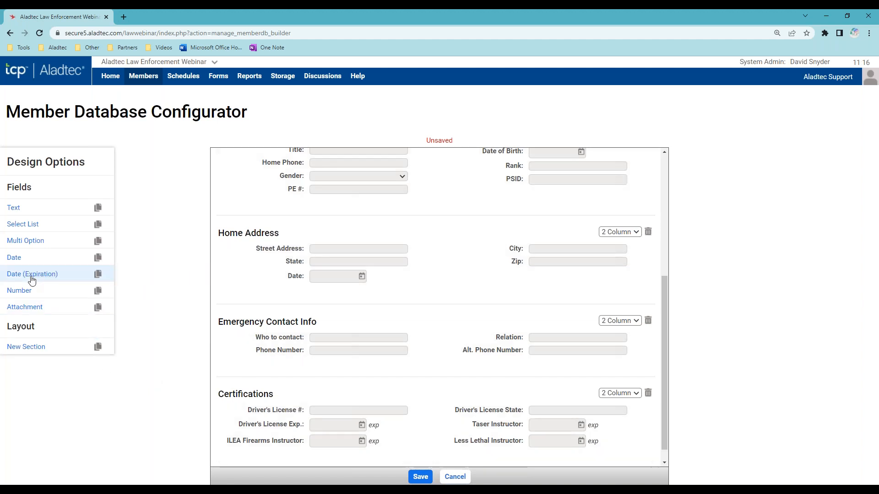
{"action": "scroll", "coordinate": [412, 420], "scroll_direction": "down", "scroll_amount": 1}
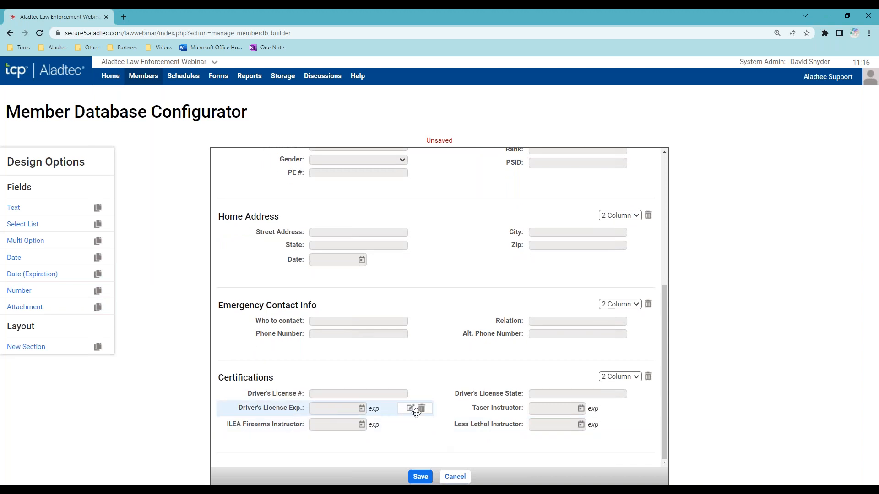
{"action": "left_click", "coordinate": [409, 410]}
{"action": "left_click", "coordinate": [331, 261]}
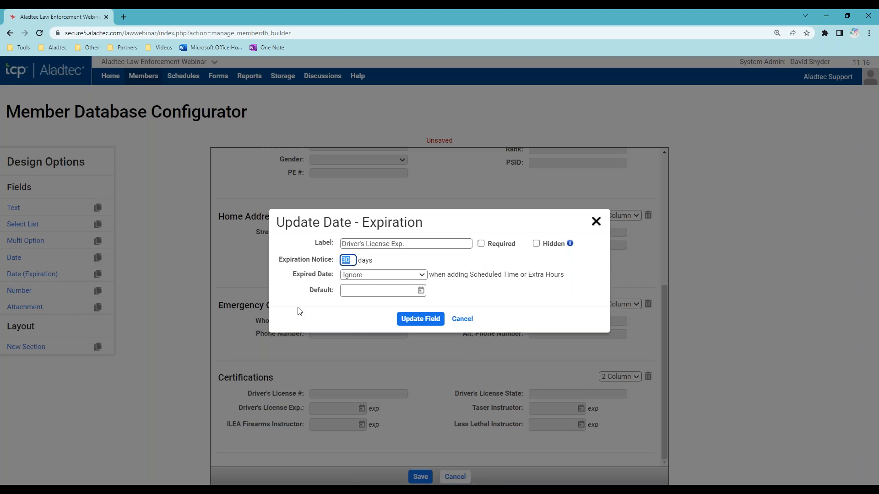
{"action": "left_click", "coordinate": [418, 277]}
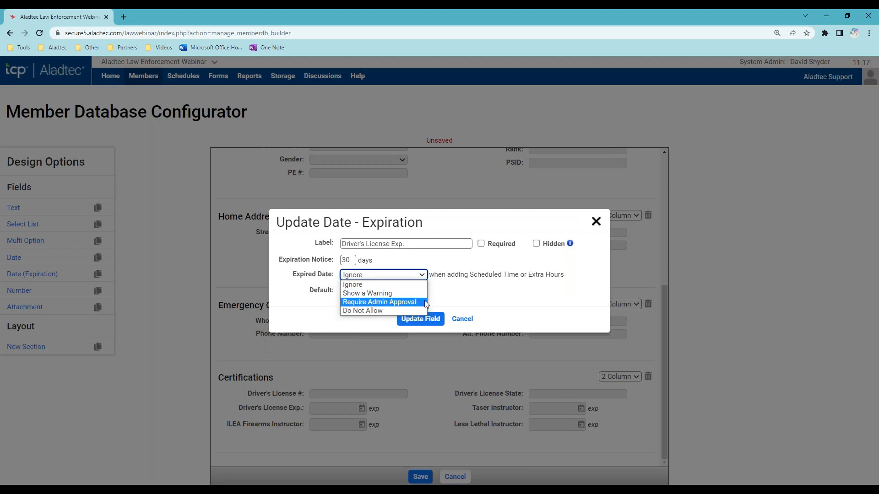
{"action": "left_click", "coordinate": [520, 293]}
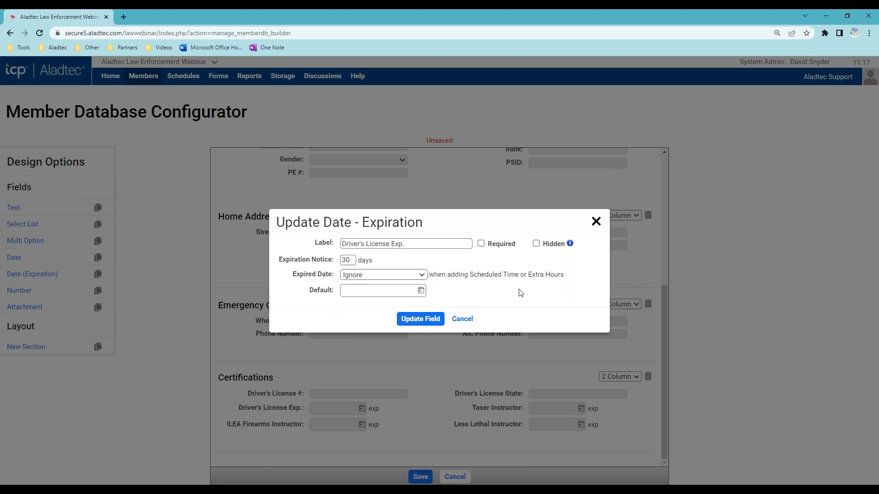
{"action": "left_click", "coordinate": [596, 223]}
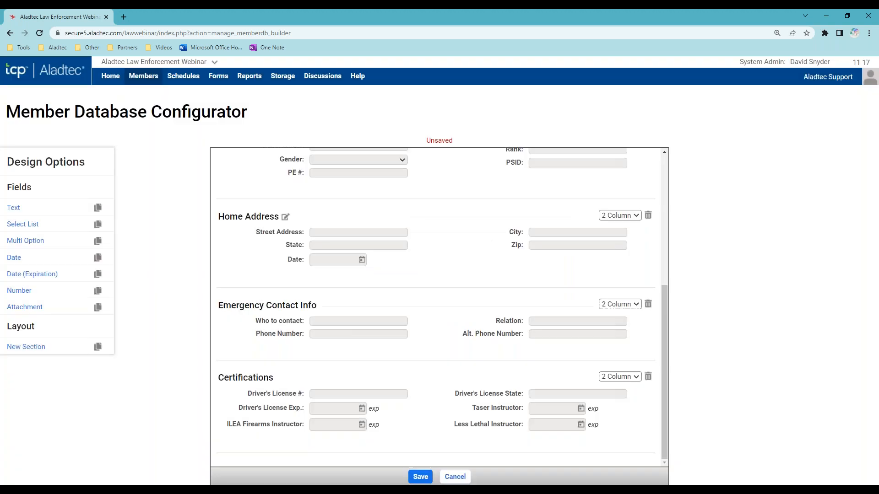
- Put an Attachment field below Driver's License Exp. in Certifications, confirm its label, and return to the member list
{"action": "left_click_drag", "start_coordinate": [83, 308], "coordinate": [273, 426]}
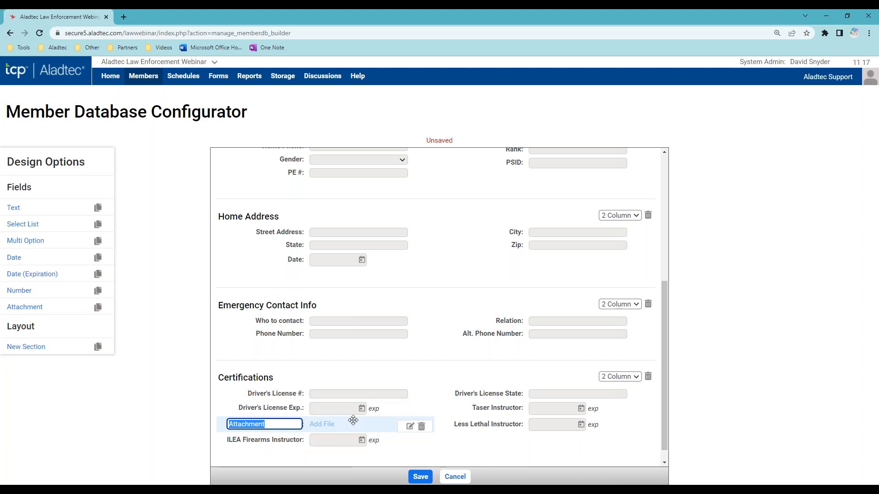
{"action": "left_click", "coordinate": [170, 282]}
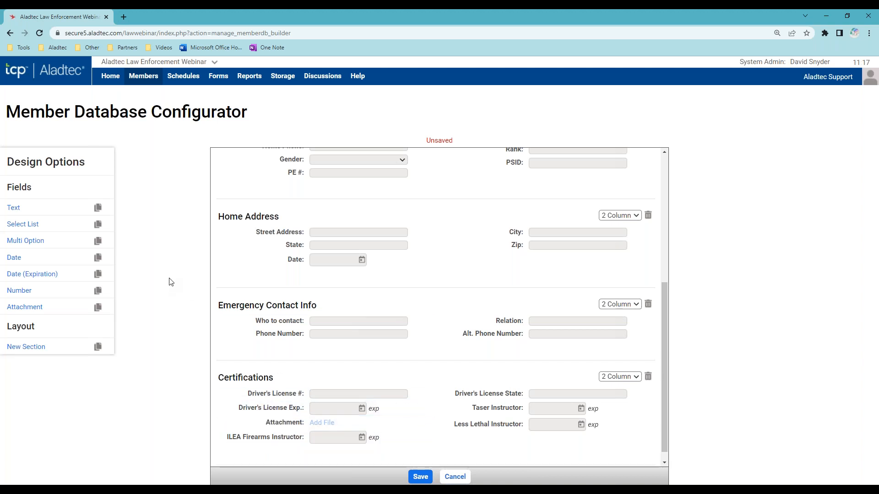
{"action": "left_click", "coordinate": [145, 96]}
- Leave the configurator unsaved, then filter the Member Database to Certifications and then Account Information
{"action": "left_click", "coordinate": [484, 85]}
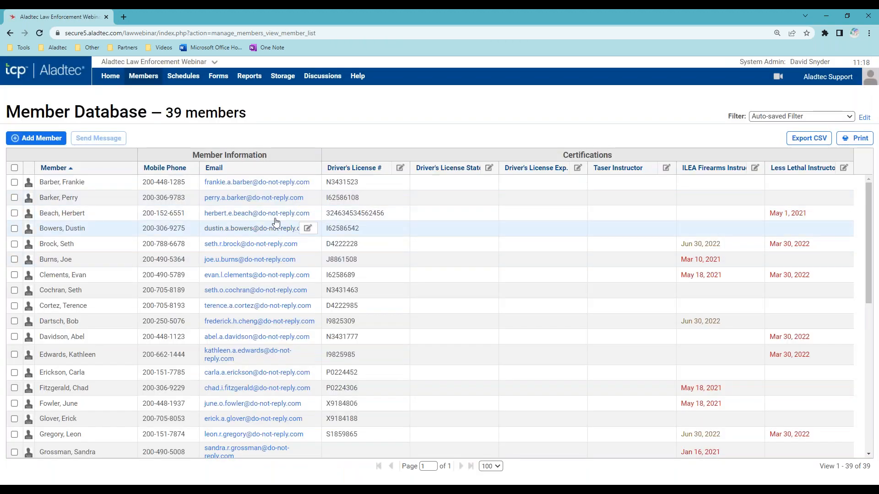
{"action": "left_click", "coordinate": [71, 198]}
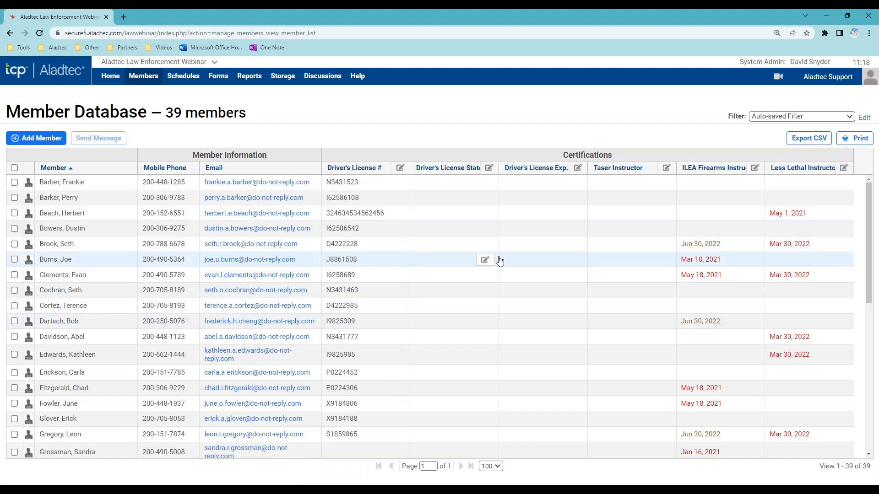
{"action": "left_click", "coordinate": [815, 118]}
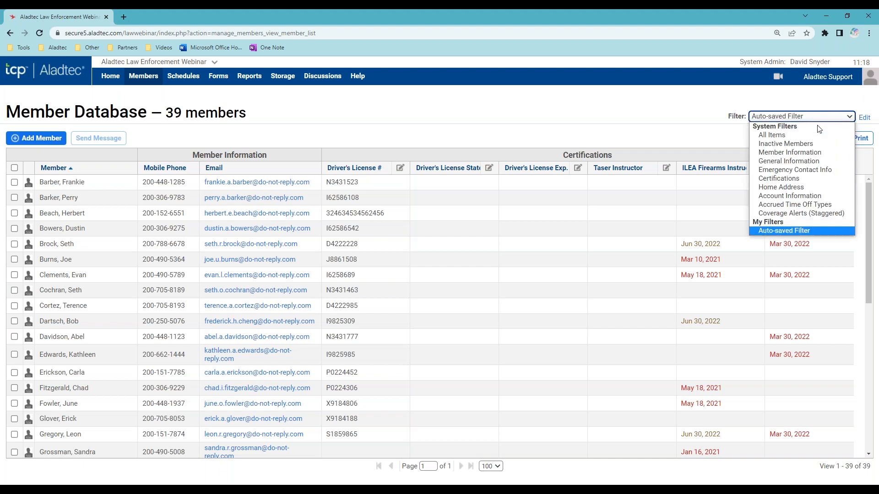
{"action": "left_click", "coordinate": [778, 178]}
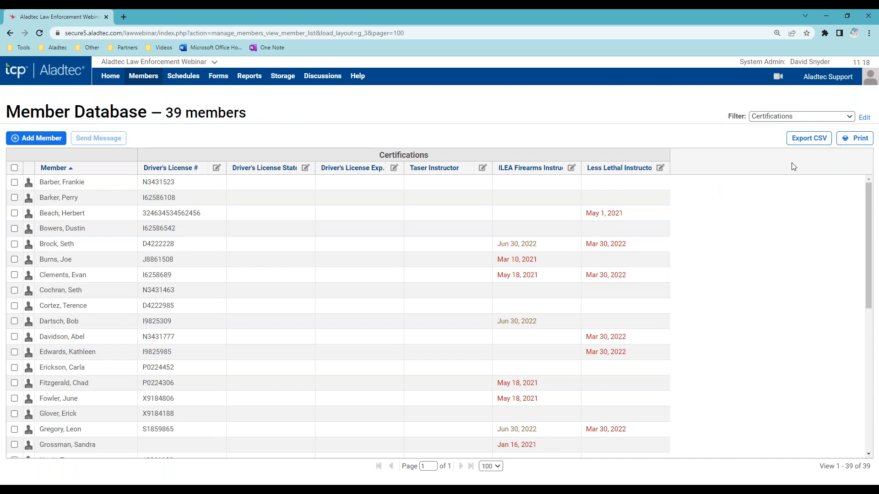
{"action": "left_click", "coordinate": [796, 120]}
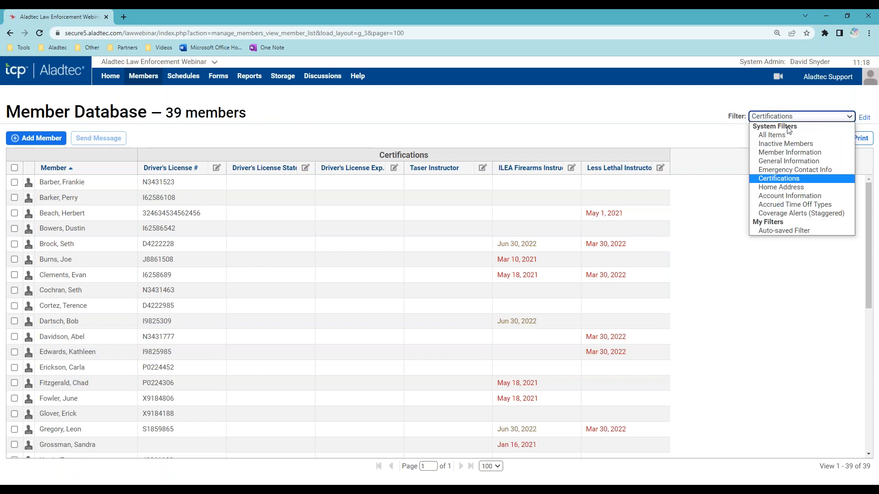
{"action": "left_click", "coordinate": [788, 196]}
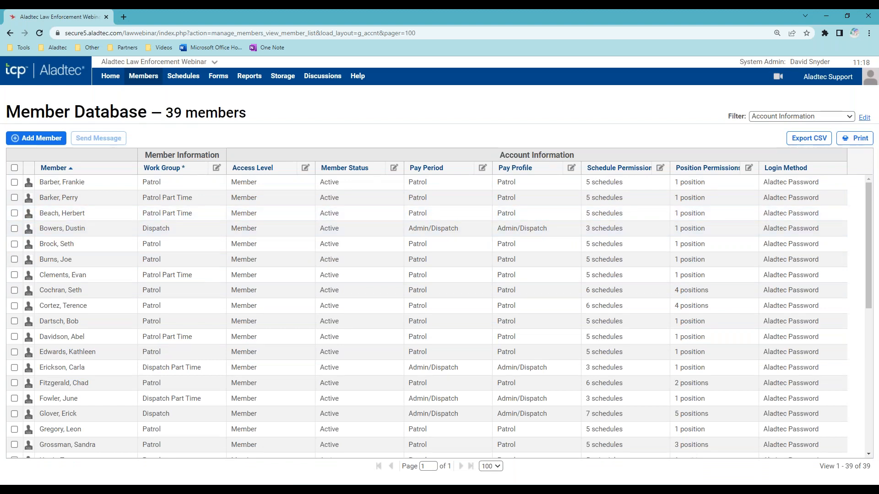
- Add the Title and PE # columns to the member list layout
{"action": "left_click", "coordinate": [865, 118]}
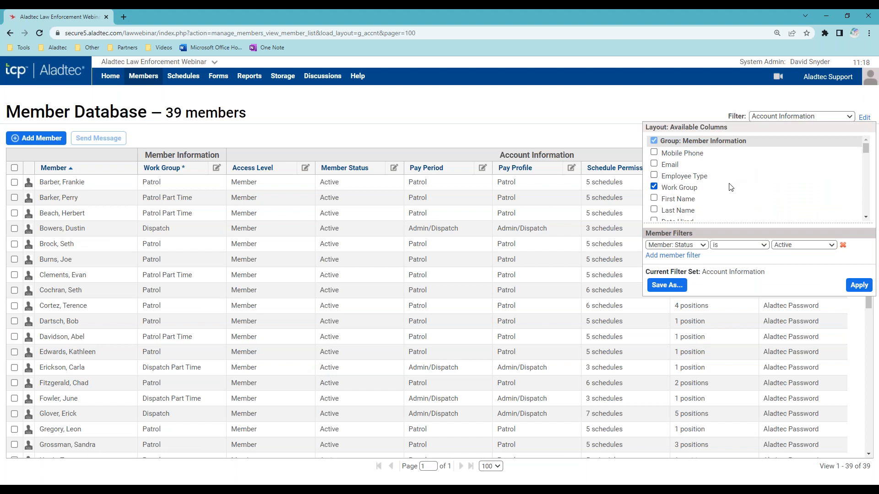
{"action": "scroll", "coordinate": [730, 185], "scroll_direction": "down", "scroll_amount": 1}
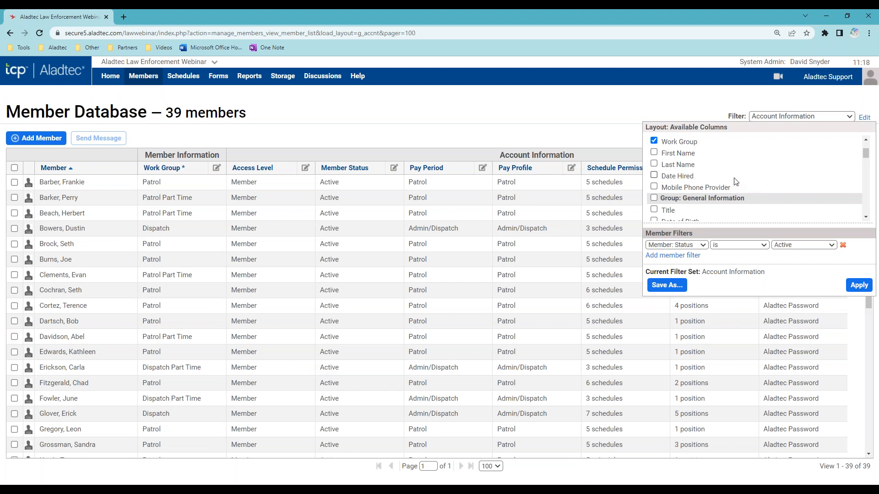
{"action": "scroll", "coordinate": [723, 187], "scroll_direction": "down", "scroll_amount": 1}
{"action": "left_click", "coordinate": [654, 164]}
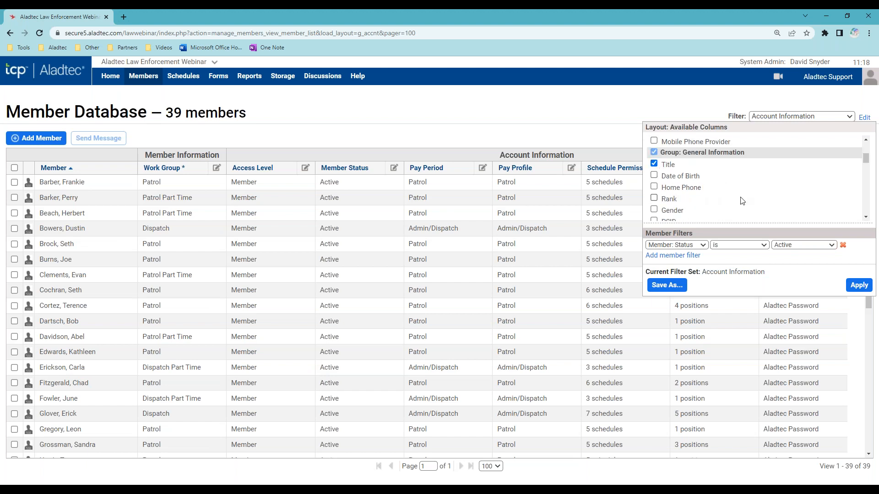
{"action": "scroll", "coordinate": [741, 202], "scroll_direction": "down", "scroll_amount": 1}
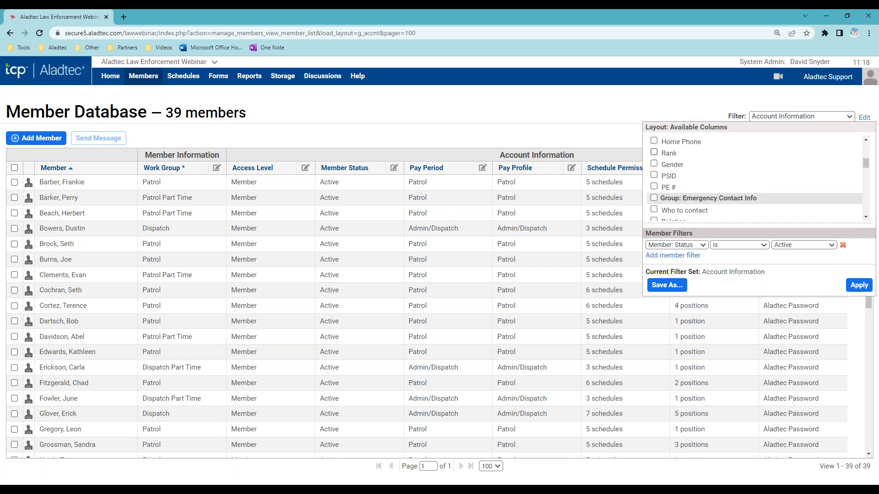
{"action": "left_click", "coordinate": [654, 187]}
- Try an Employee Type filter condition, remove it, and apply the changes as Auto-saved Filter
{"action": "left_click", "coordinate": [693, 255]}
{"action": "left_click", "coordinate": [704, 257]}
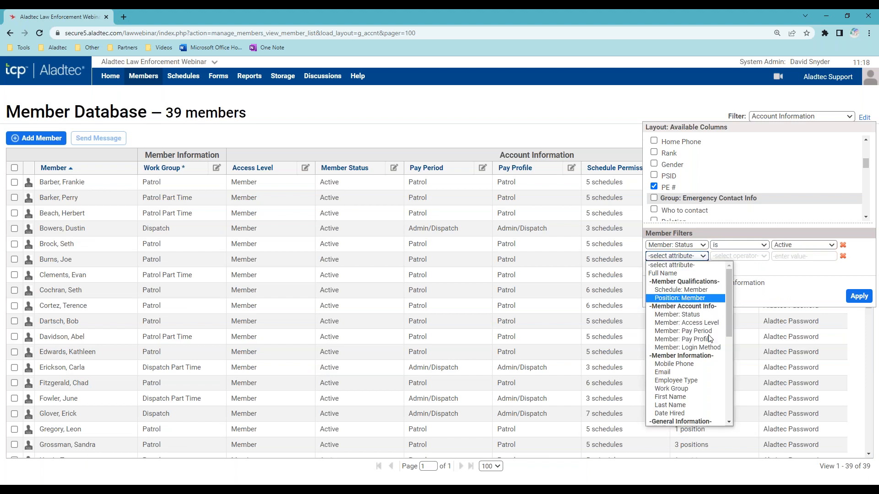
{"action": "left_click", "coordinate": [709, 380]}
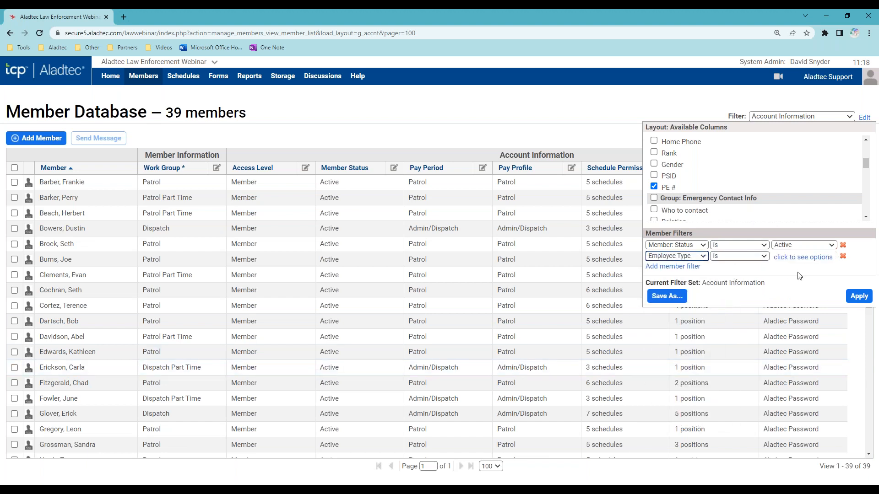
{"action": "left_click", "coordinate": [801, 257]}
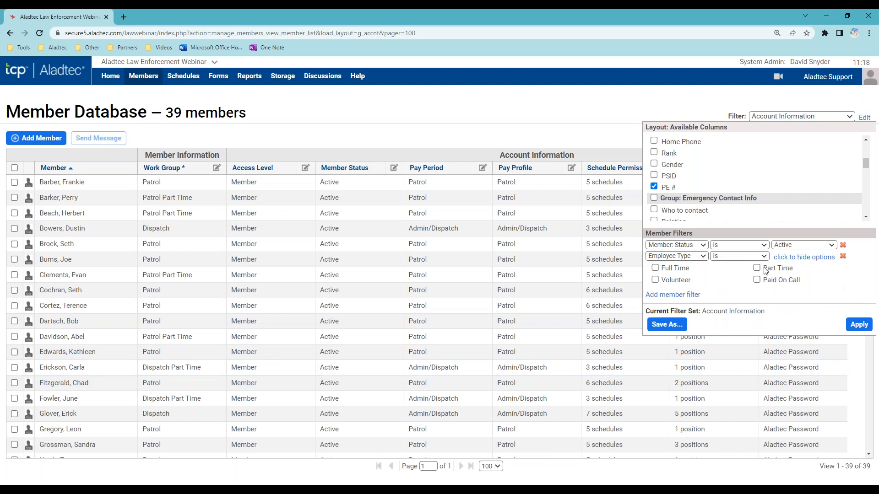
{"action": "left_click", "coordinate": [842, 256]}
{"action": "left_click", "coordinate": [858, 324]}
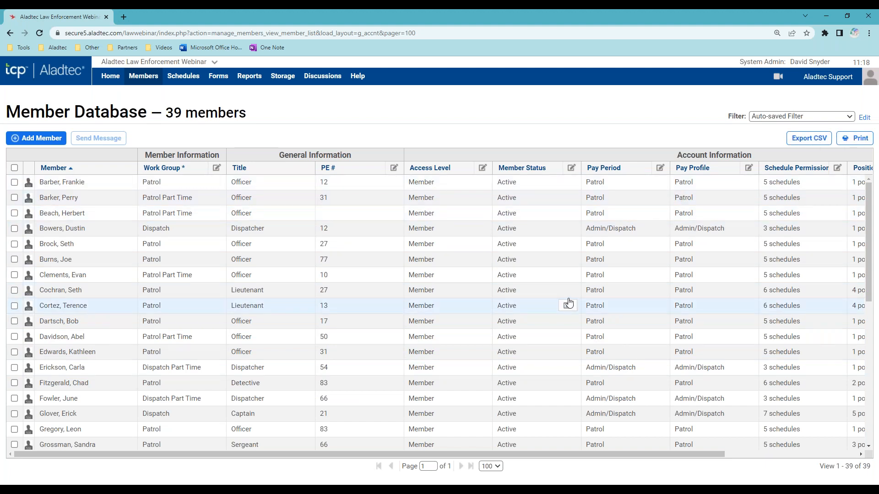
- Scan members' certification dates in the Certifications view, then return to Account Information
{"action": "left_click", "coordinate": [794, 117]}
{"action": "left_click", "coordinate": [802, 178]}
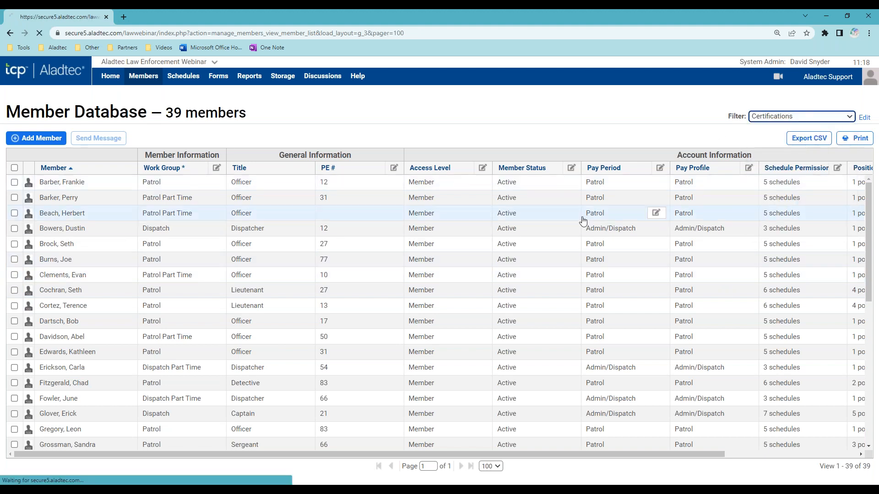
{"action": "scroll", "coordinate": [643, 297], "scroll_direction": "down", "scroll_amount": 1}
{"action": "scroll", "coordinate": [643, 298], "scroll_direction": "down", "scroll_amount": 6}
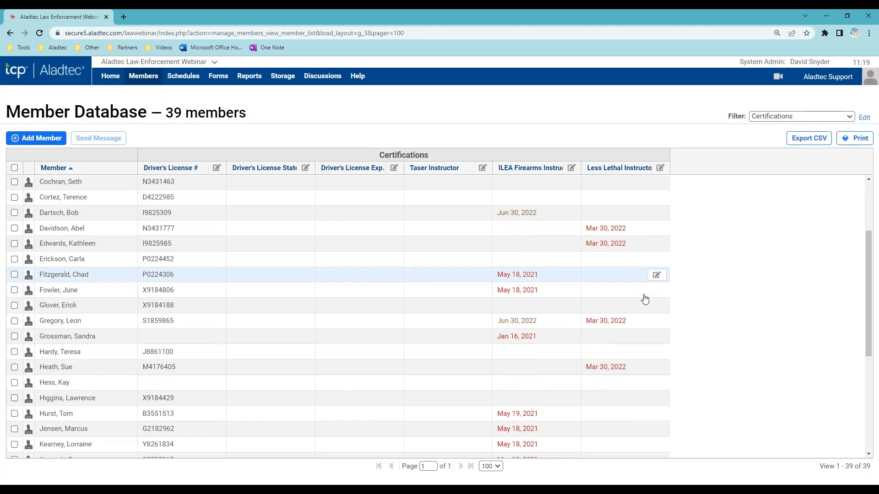
{"action": "scroll", "coordinate": [643, 298], "scroll_direction": "up", "scroll_amount": 7}
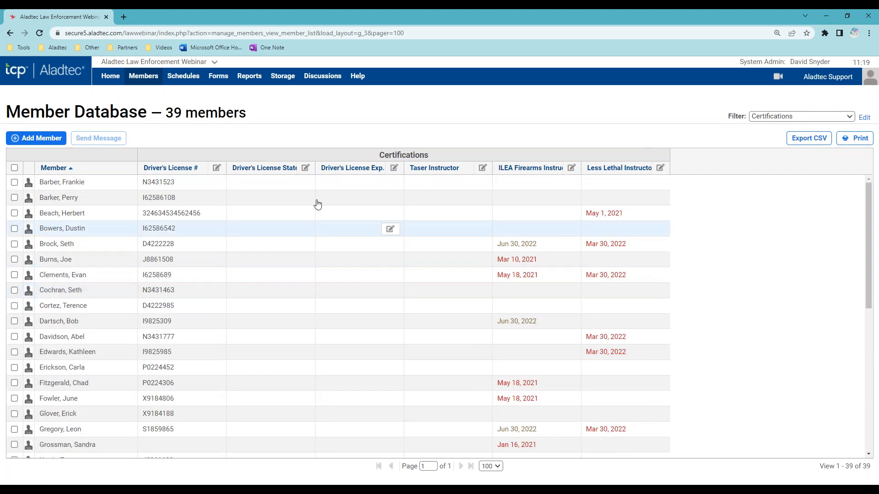
{"action": "left_click", "coordinate": [845, 121]}
{"action": "left_click", "coordinate": [787, 195]}
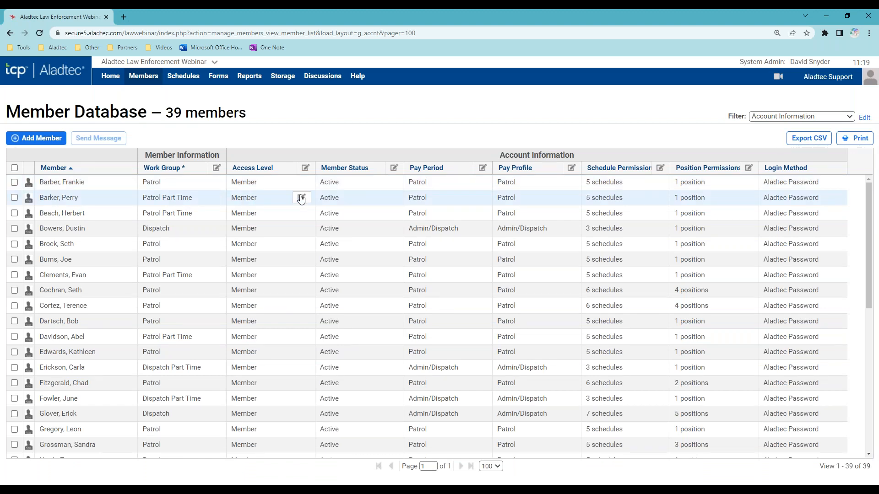
{"action": "mouse_move", "coordinate": [65, 194]}
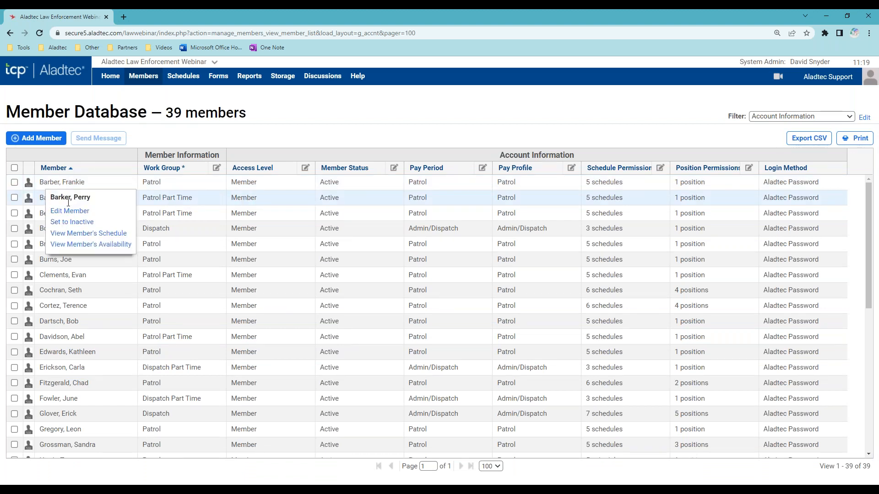
- Check the third, fifth and seventh members and start a group message to those three
{"action": "left_click", "coordinate": [14, 169]}
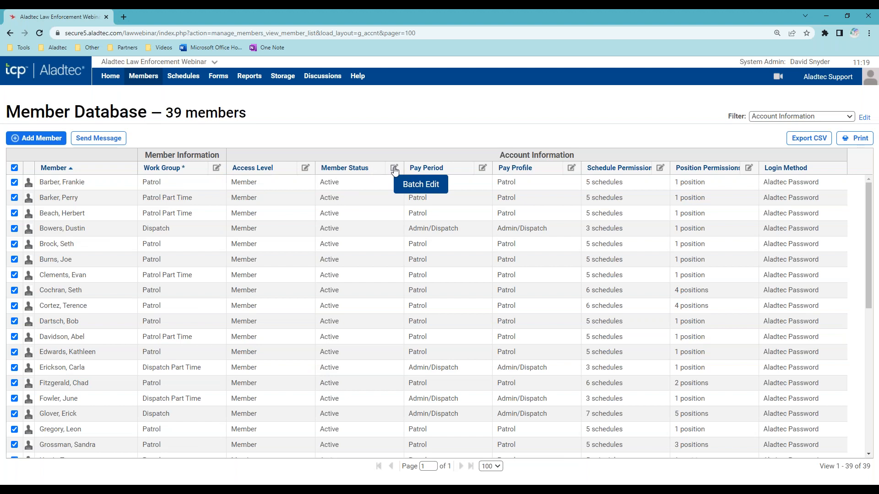
{"action": "left_click", "coordinate": [14, 168]}
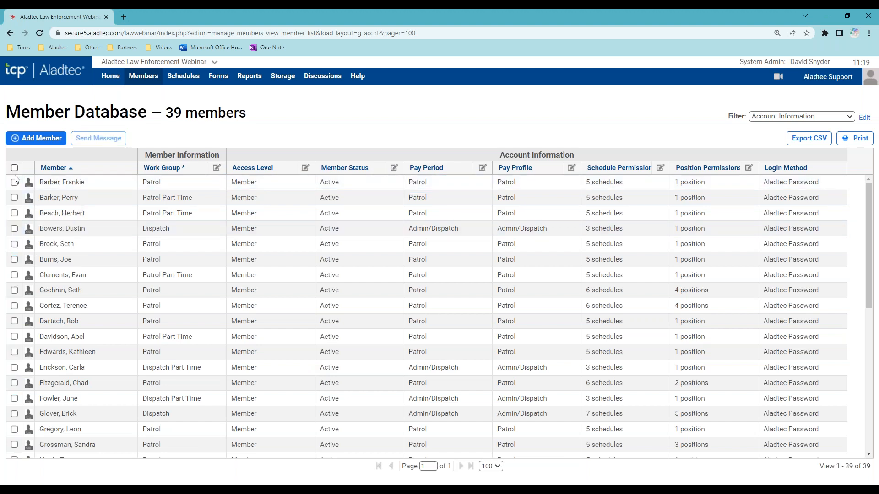
{"action": "left_click", "coordinate": [14, 213]}
{"action": "left_click", "coordinate": [14, 244]}
{"action": "left_click", "coordinate": [15, 275]}
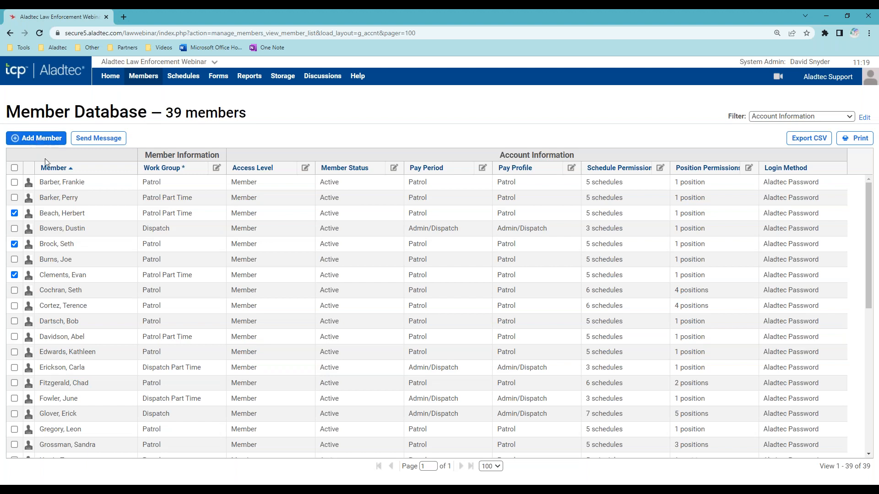
{"action": "left_click", "coordinate": [59, 182]}
{"action": "mouse_move", "coordinate": [136, 270]}
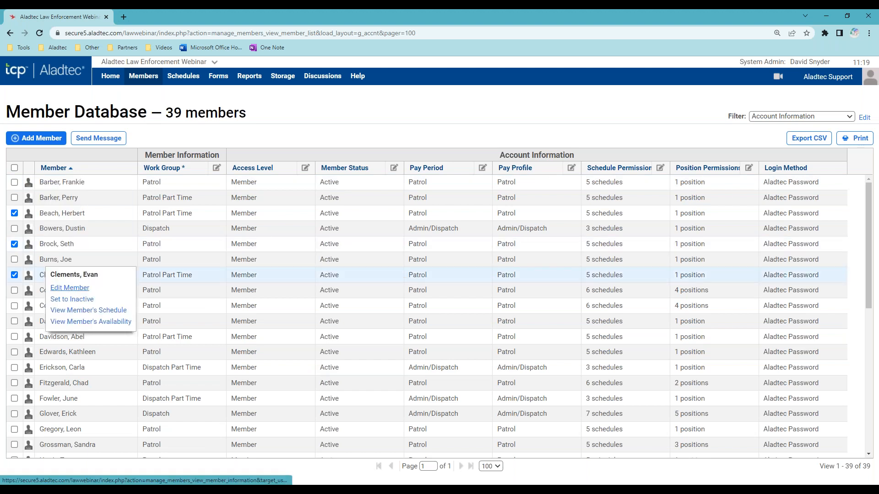
{"action": "left_click", "coordinate": [119, 143]}
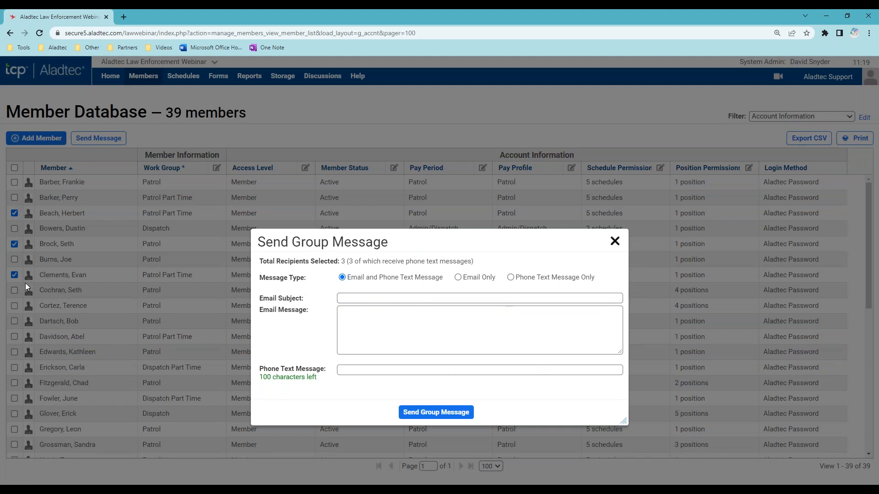
- Compare Email, Text Message and Email-and-Text delivery types, then close the group message unsent
{"action": "left_click", "coordinate": [469, 278]}
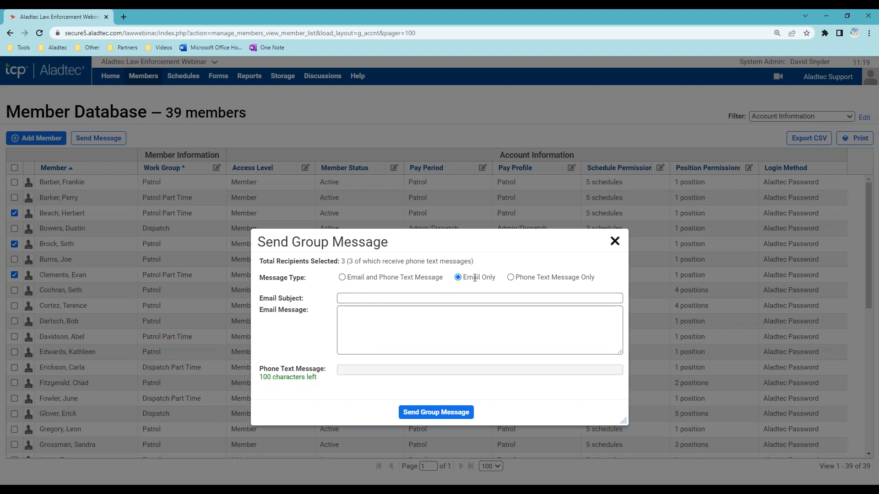
{"action": "left_click", "coordinate": [511, 277]}
{"action": "left_click", "coordinate": [459, 278]}
{"action": "left_click", "coordinate": [343, 278]}
{"action": "left_click", "coordinate": [459, 278]}
{"action": "left_click", "coordinate": [511, 277]}
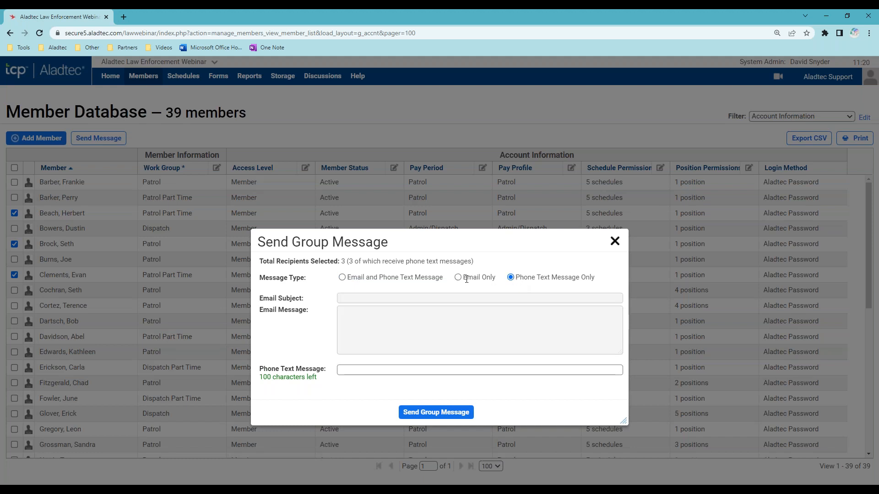
{"action": "left_click", "coordinate": [459, 278]}
{"action": "left_click", "coordinate": [451, 327]}
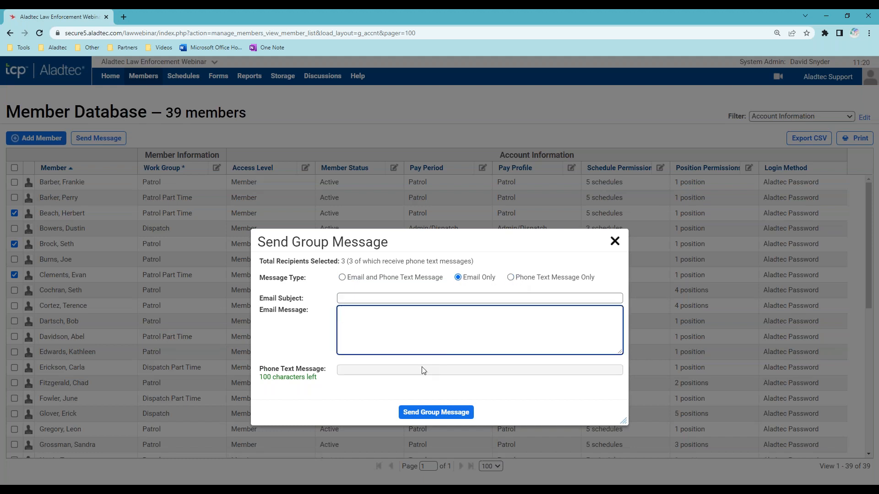
{"action": "left_click", "coordinate": [615, 241]}
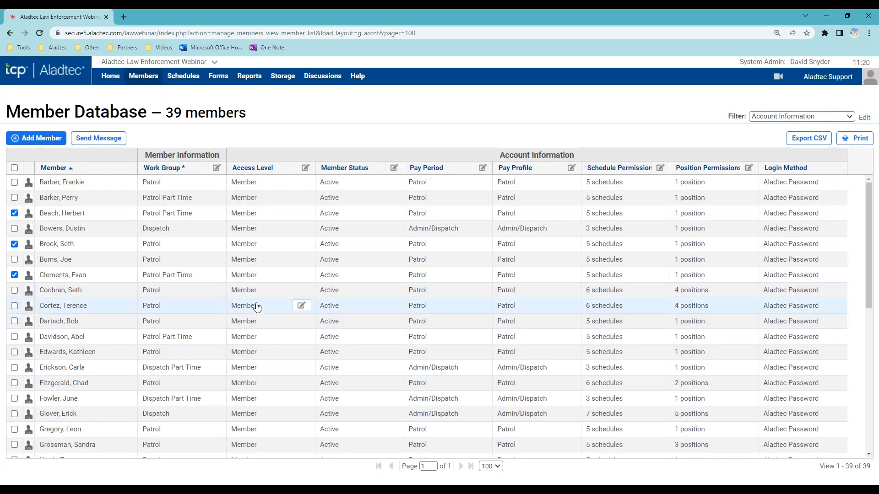
- Sort members by Access Level and open the Dispatch Supervisor's Edit Member page
{"action": "left_click", "coordinate": [248, 167]}
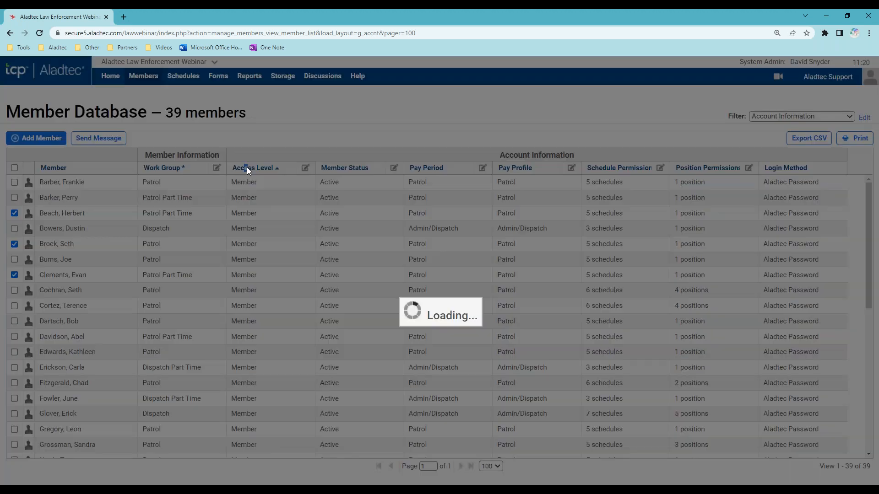
{"action": "mouse_move", "coordinate": [86, 182]}
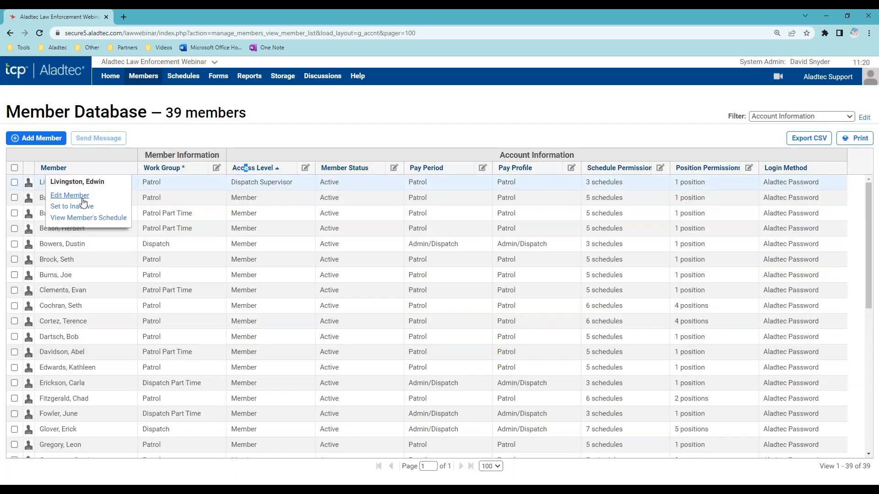
{"action": "left_click", "coordinate": [84, 197]}
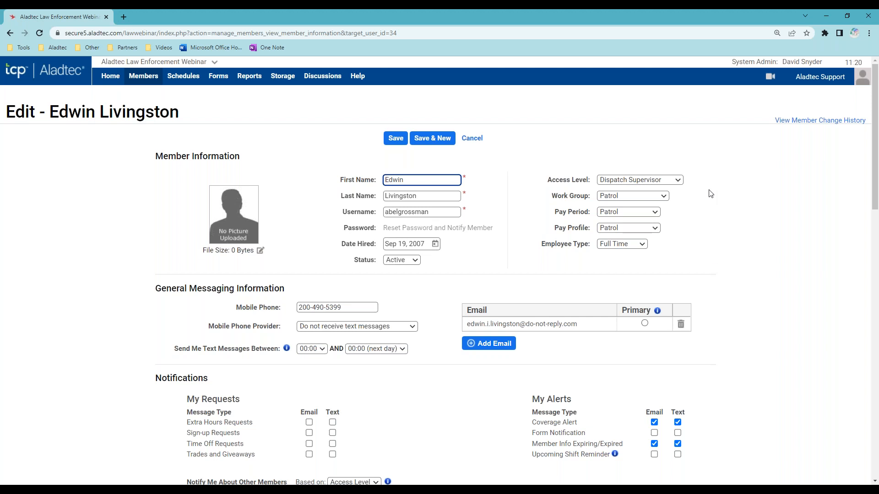
{"action": "scroll", "coordinate": [147, 376], "scroll_direction": "down", "scroll_amount": 2}
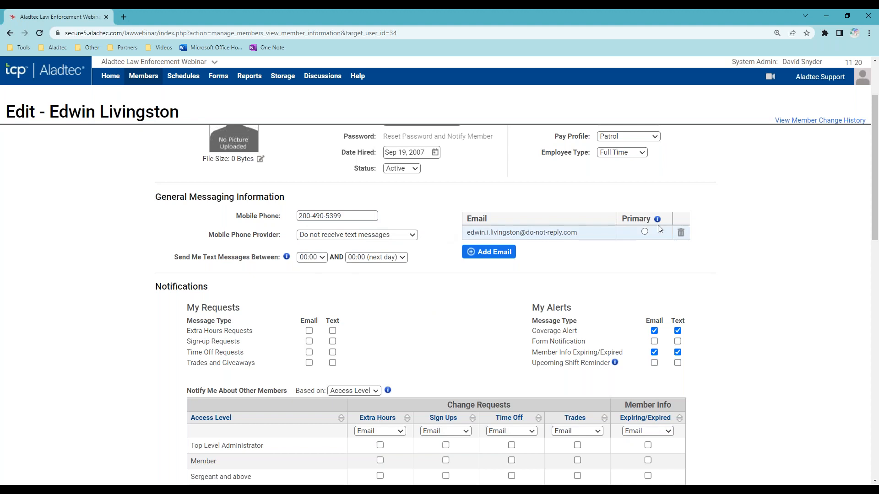
{"action": "mouse_move", "coordinate": [581, 238]}
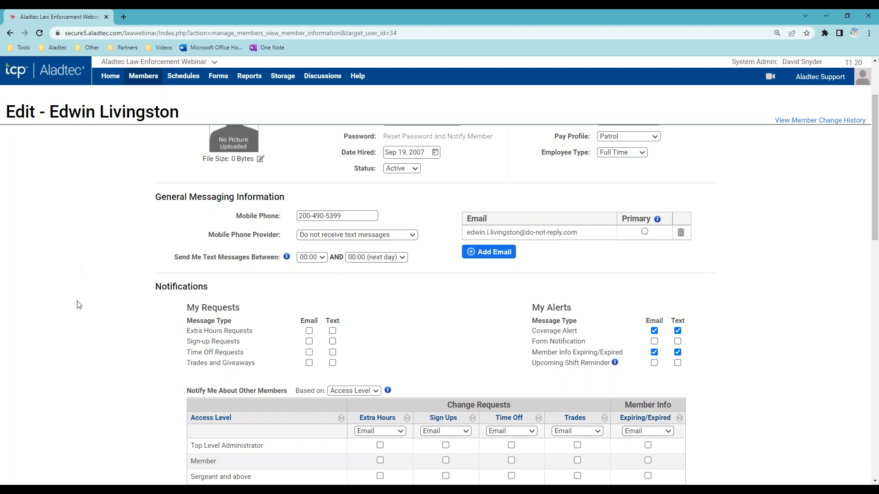
- Under My Requests, get sign-ups by email and text, time off by text, trades by email
{"action": "scroll", "coordinate": [77, 322], "scroll_direction": "down", "scroll_amount": 3}
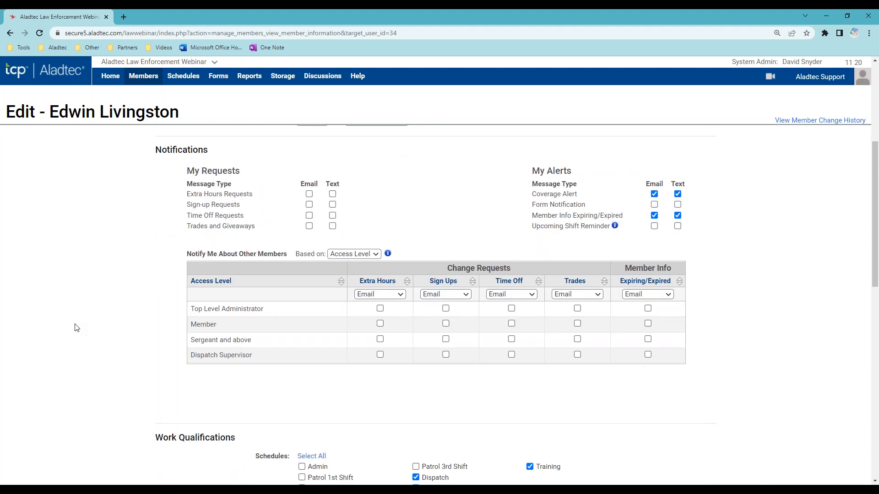
{"action": "double_click", "coordinate": [165, 150]}
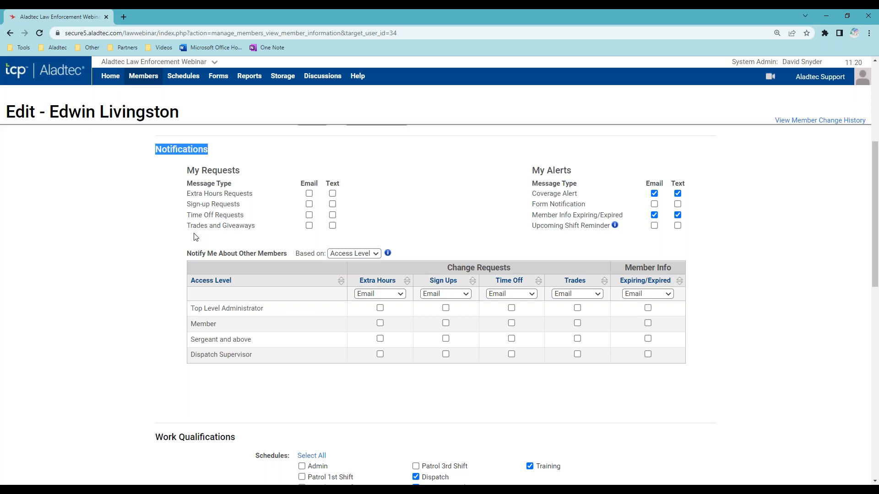
{"action": "left_click", "coordinate": [310, 204]}
{"action": "left_click", "coordinate": [332, 204]}
{"action": "left_click", "coordinate": [332, 215]}
{"action": "left_click", "coordinate": [309, 226]}
{"action": "left_click", "coordinate": [481, 234]}
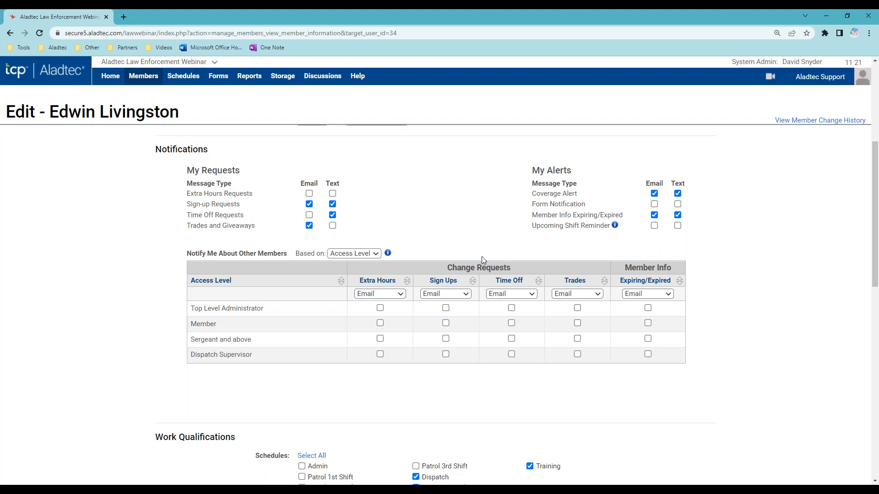
- Base other-member alerts on Work Group: Patrol sign-ups by Text, time off by Email & Text
{"action": "mouse_move", "coordinate": [615, 226]}
{"action": "left_click_drag", "start_coordinate": [187, 254], "coordinate": [288, 253]}
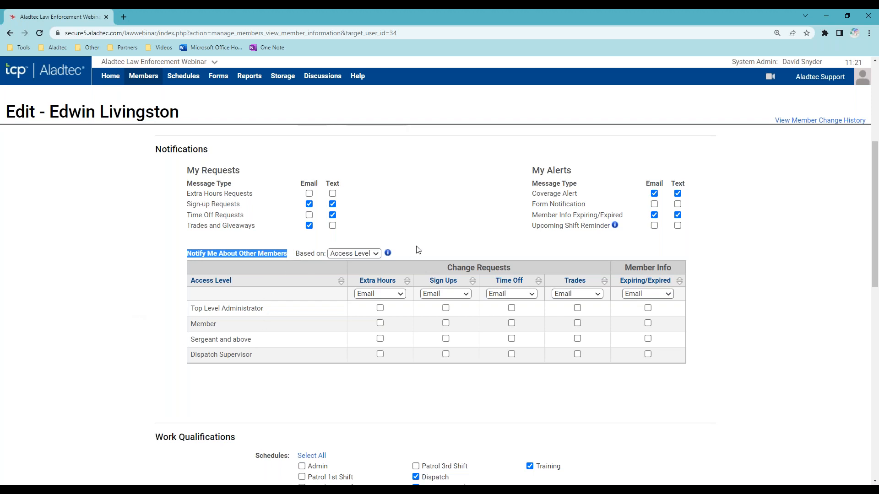
{"action": "left_click", "coordinate": [372, 253]}
{"action": "left_click", "coordinate": [366, 272]}
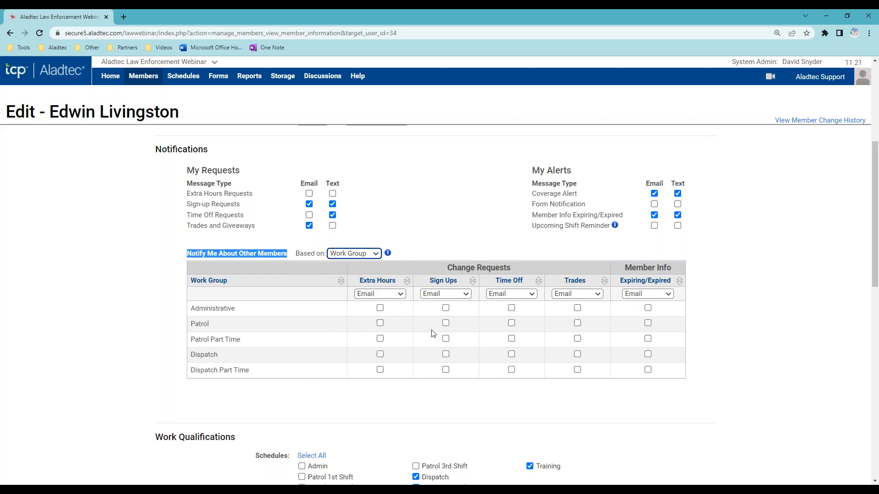
{"action": "left_click", "coordinate": [446, 323]}
{"action": "left_click", "coordinate": [452, 295]}
{"action": "left_click", "coordinate": [450, 311]}
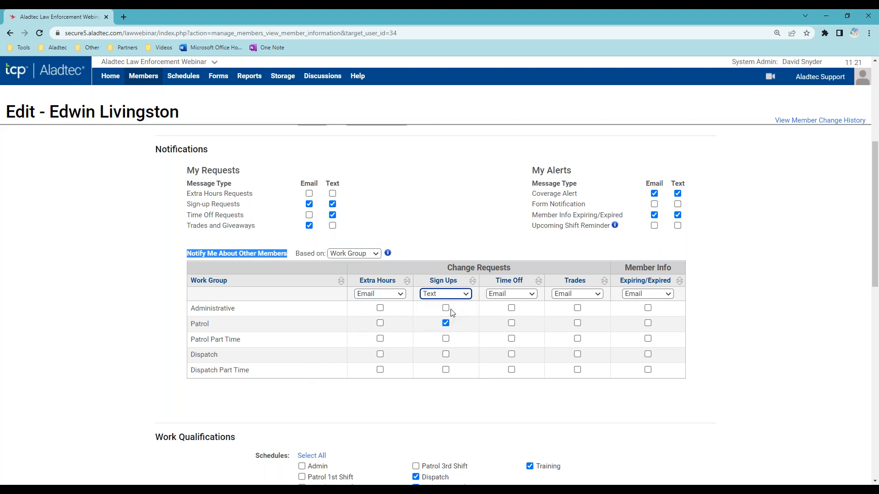
{"action": "left_click", "coordinate": [512, 323]}
{"action": "left_click", "coordinate": [517, 294]}
{"action": "left_click", "coordinate": [520, 320]}
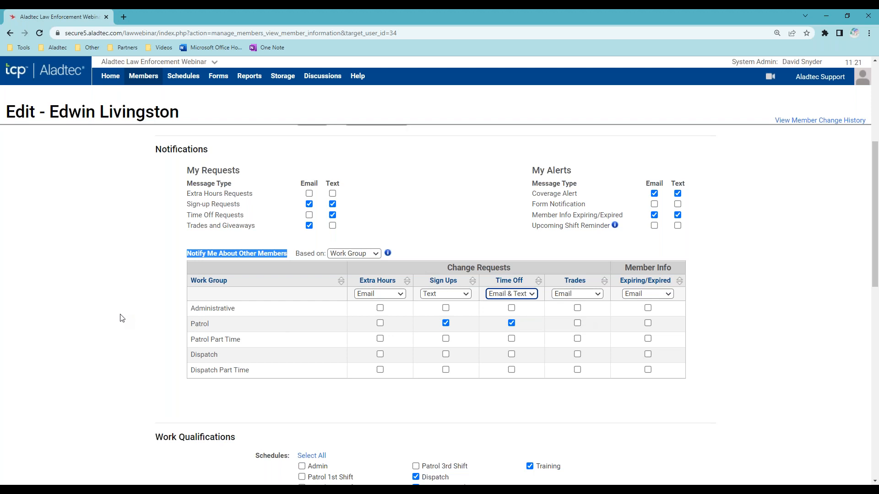
{"action": "left_click", "coordinate": [124, 337]}
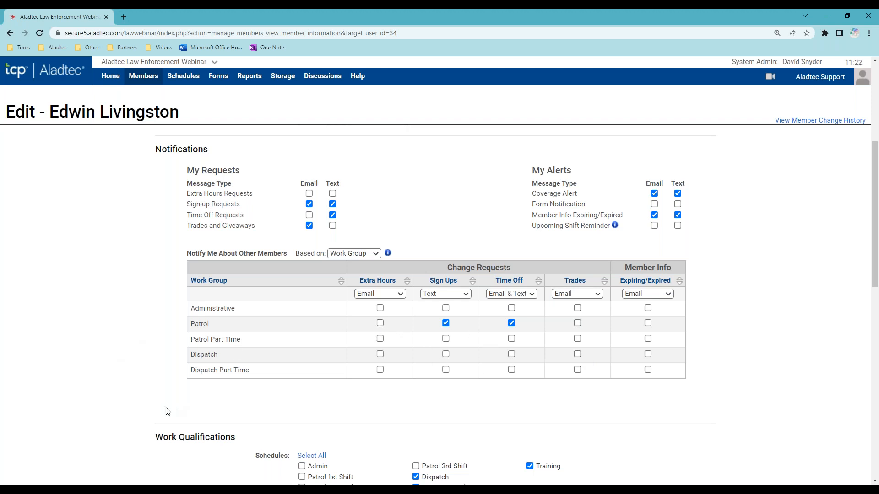
{"action": "scroll", "coordinate": [167, 411], "scroll_direction": "down", "scroll_amount": 5}
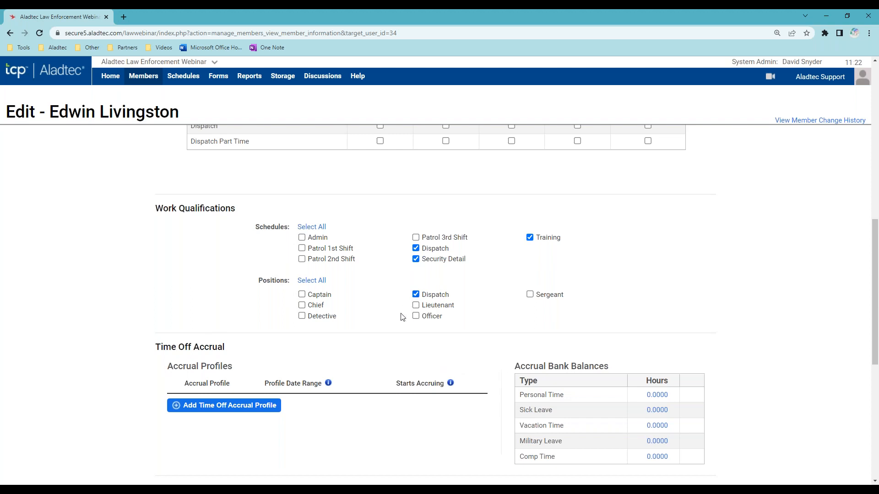
{"action": "left_click", "coordinate": [421, 315]}
{"action": "left_click", "coordinate": [416, 317]}
{"action": "left_click_drag", "start_coordinate": [148, 210], "coordinate": [242, 209]}
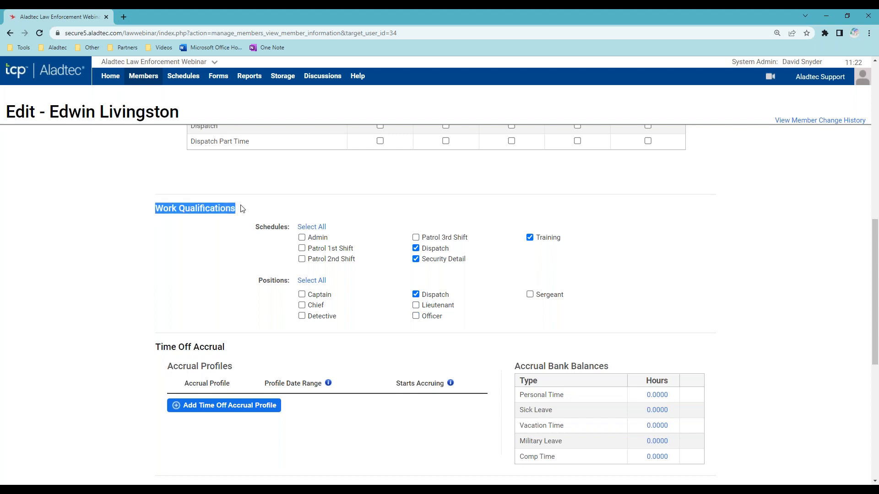
{"action": "left_click", "coordinate": [208, 283]}
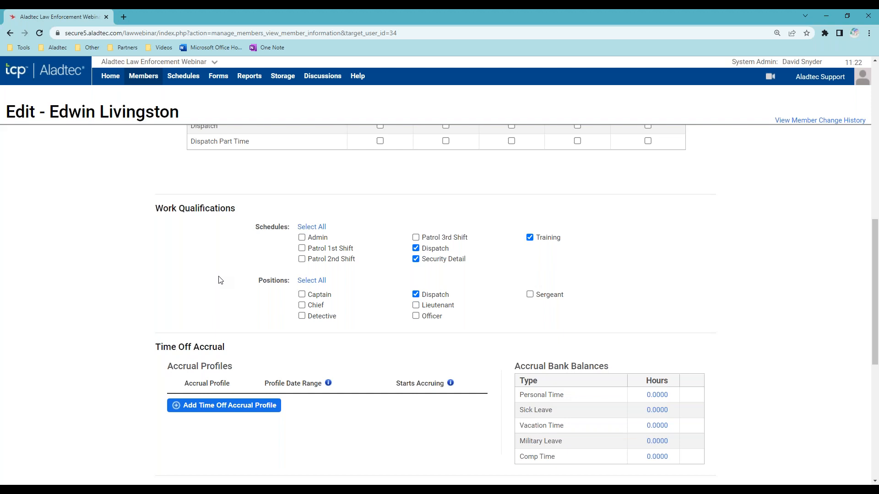
{"action": "scroll", "coordinate": [144, 302], "scroll_direction": "down", "scroll_amount": 2}
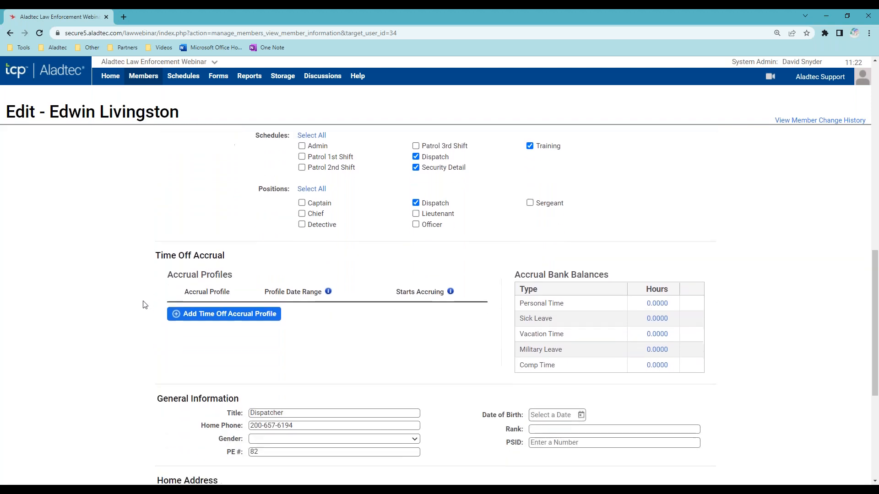
{"action": "scroll", "coordinate": [144, 305], "scroll_direction": "down", "scroll_amount": 2}
{"action": "left_click_drag", "start_coordinate": [158, 172], "coordinate": [247, 169]}
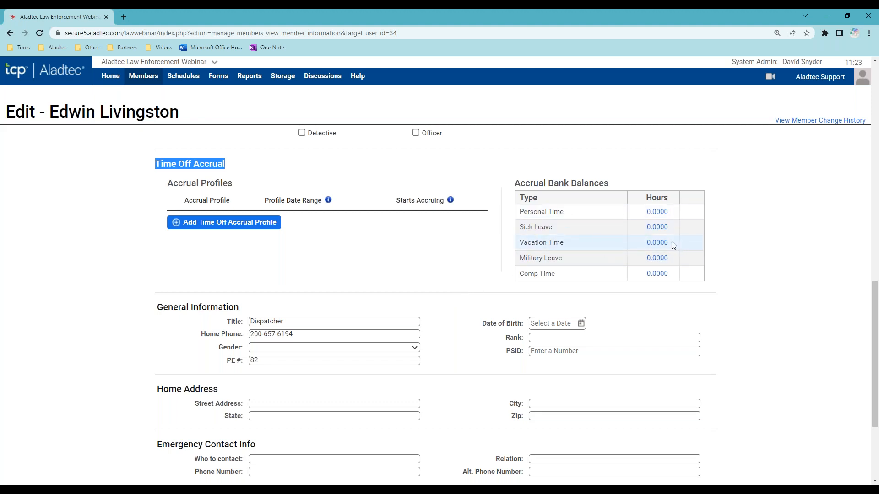
- Add the Officer 1-2 years accrual profile from Jun 8, 2022 and add 12 Comp Time hours
{"action": "left_click", "coordinate": [254, 224]}
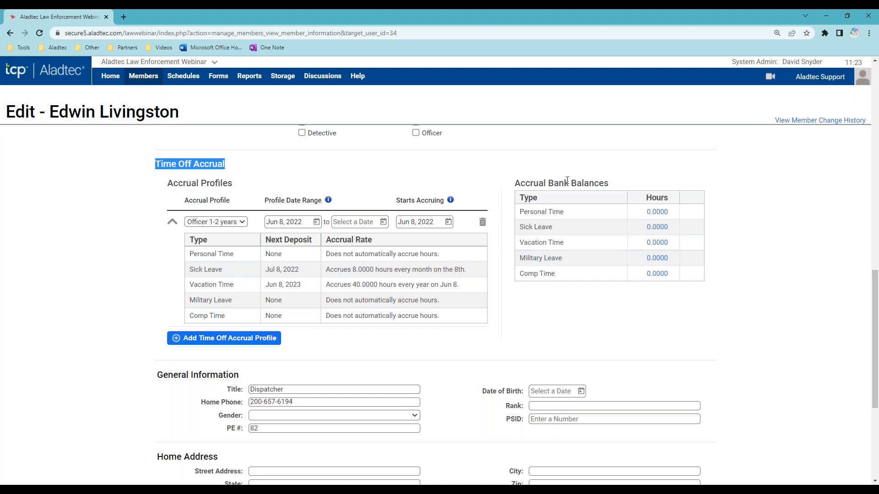
{"action": "left_click", "coordinate": [666, 275]}
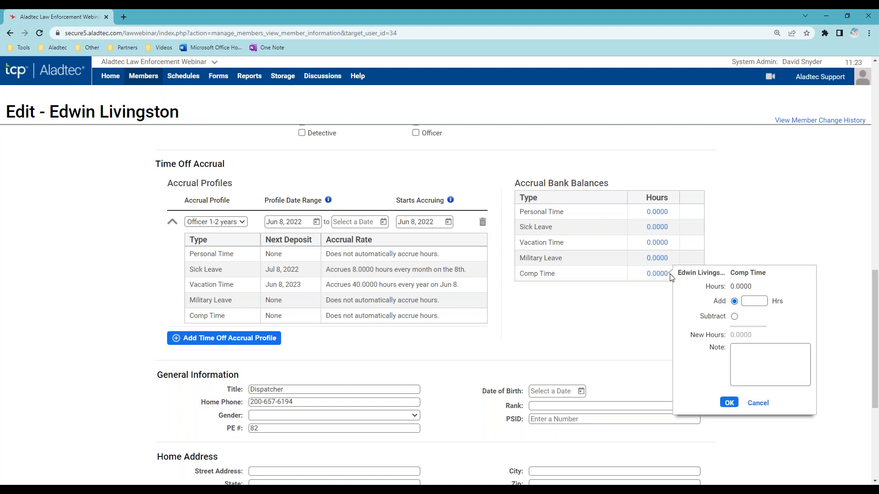
{"action": "left_click", "coordinate": [757, 303]}
{"action": "type", "text": "12"}
{"action": "left_click", "coordinate": [749, 363]}
{"action": "left_click", "coordinate": [728, 403]}
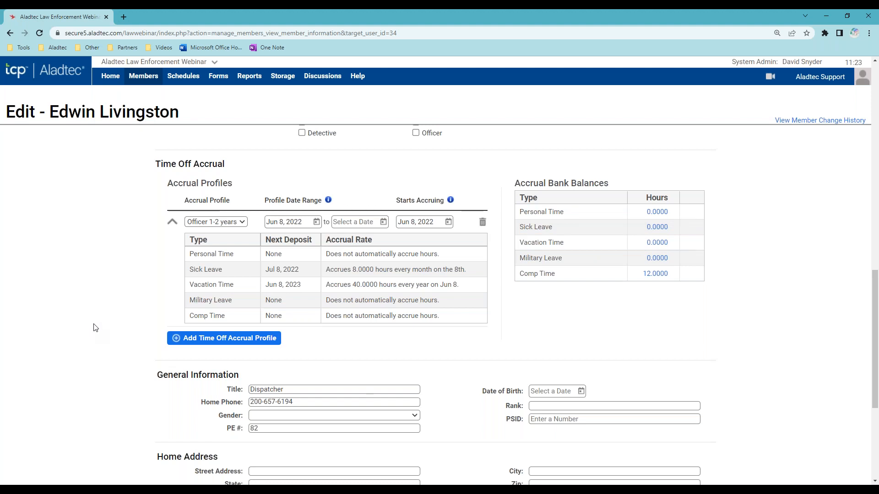
{"action": "scroll", "coordinate": [94, 326], "scroll_direction": "down", "scroll_amount": 4}
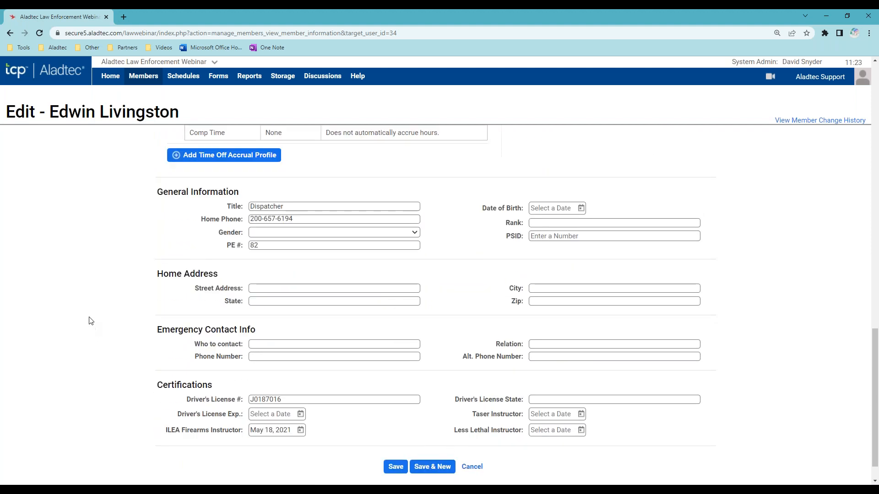
{"action": "scroll", "coordinate": [89, 317], "scroll_direction": "down", "scroll_amount": 1}
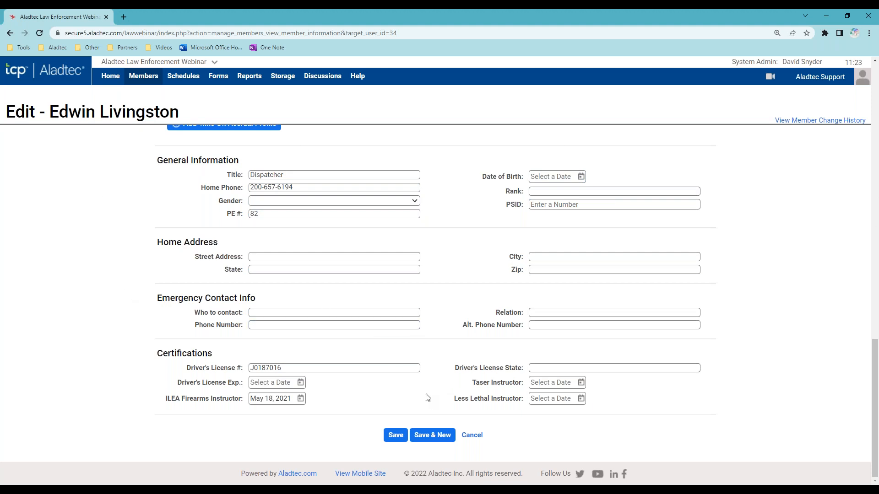
{"action": "scroll", "coordinate": [427, 394], "scroll_direction": "up", "scroll_amount": 4}
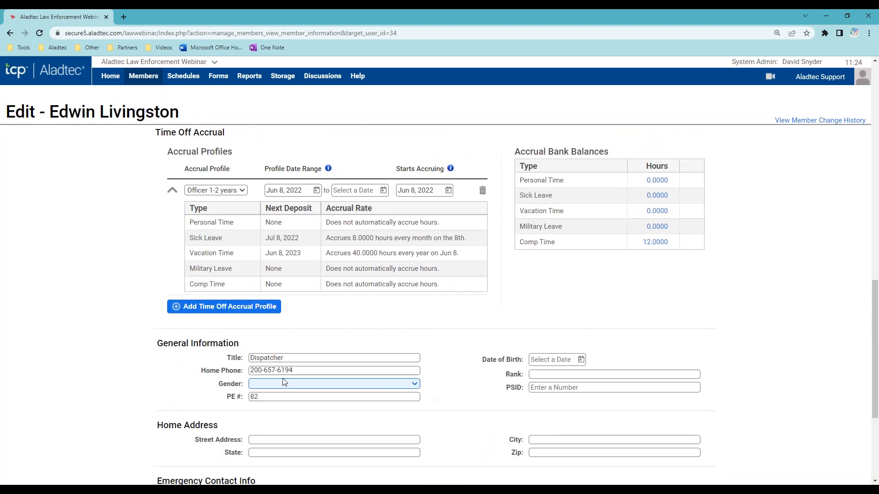
{"action": "scroll", "coordinate": [110, 377], "scroll_direction": "up", "scroll_amount": 8}
{"action": "scroll", "coordinate": [157, 351], "scroll_direction": "up", "scroll_amount": 5}
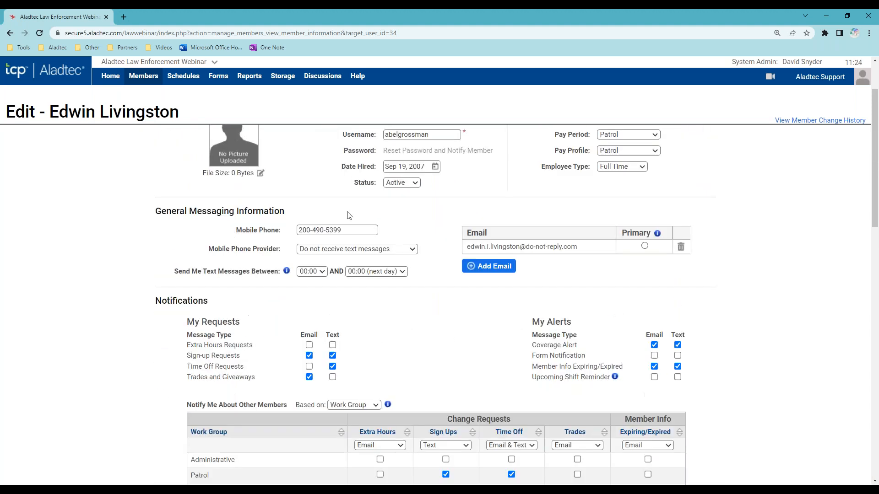
{"action": "scroll", "coordinate": [110, 378], "scroll_direction": "down", "scroll_amount": 12}
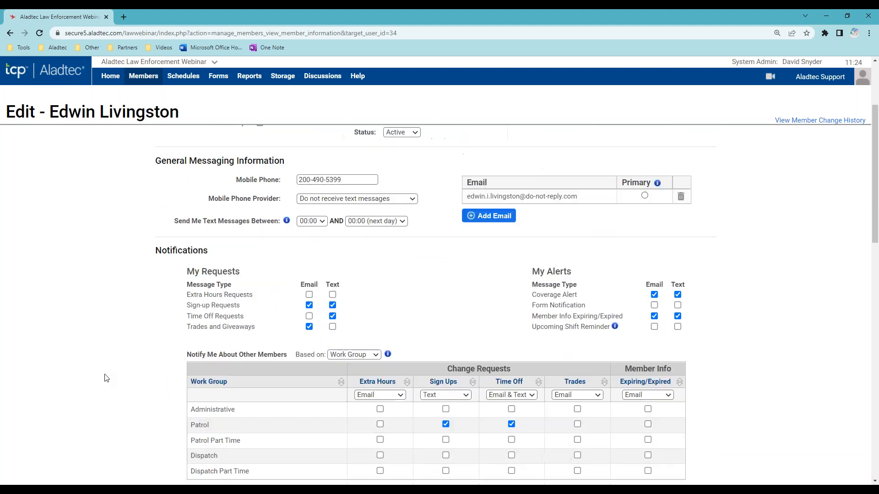
{"action": "scroll", "coordinate": [118, 386], "scroll_direction": "down", "scroll_amount": 3}
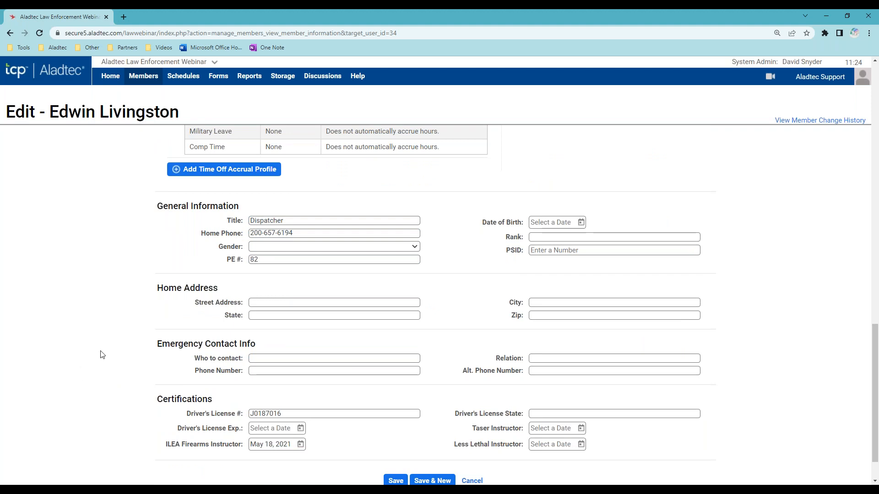
{"action": "scroll", "coordinate": [137, 359], "scroll_direction": "up", "scroll_amount": 8}
- Leave the member edit form for Schedules > Schedule Views, showing the June 2022 Monthly Calendar
{"action": "mouse_move", "coordinate": [183, 76]}
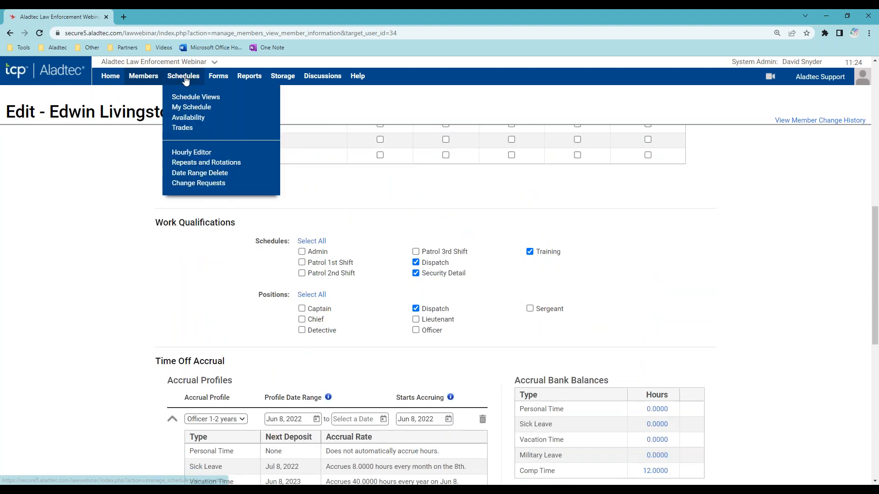
{"action": "left_click", "coordinate": [217, 98]}
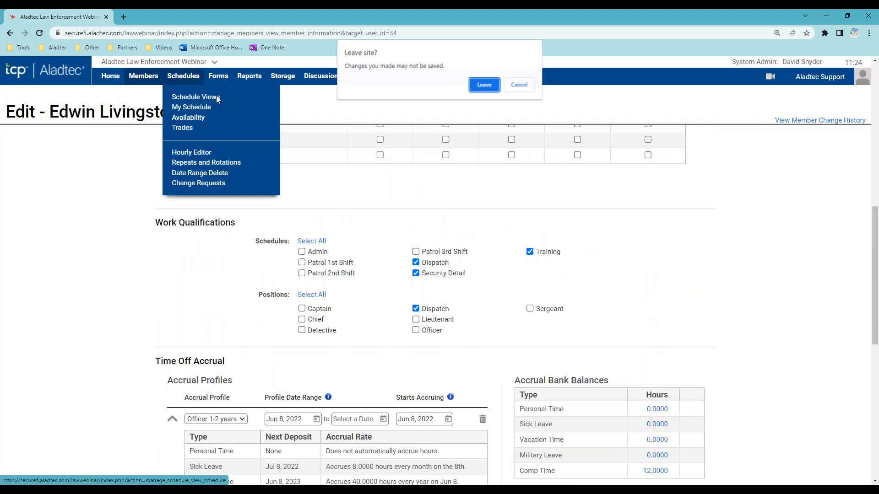
{"action": "left_click", "coordinate": [484, 85]}
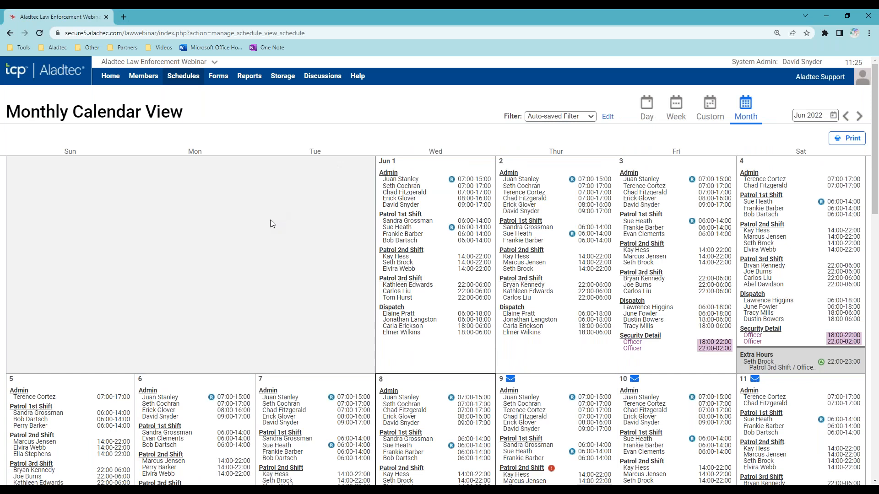
{"action": "left_click_drag", "start_coordinate": [181, 105], "coordinate": [5, 111]}
{"action": "left_click", "coordinate": [263, 270]}
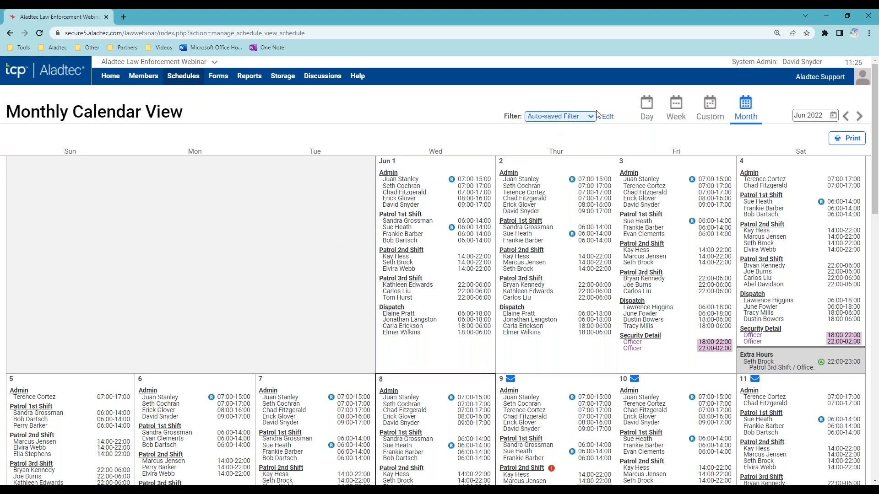
{"action": "mouse_move", "coordinate": [710, 107]}
{"action": "mouse_move", "coordinate": [647, 112]}
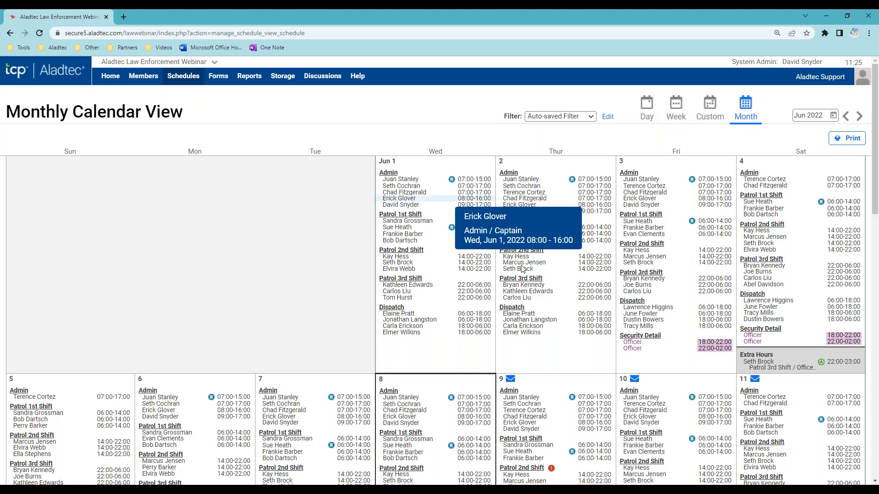
{"action": "scroll", "coordinate": [578, 392], "scroll_direction": "down", "scroll_amount": 10}
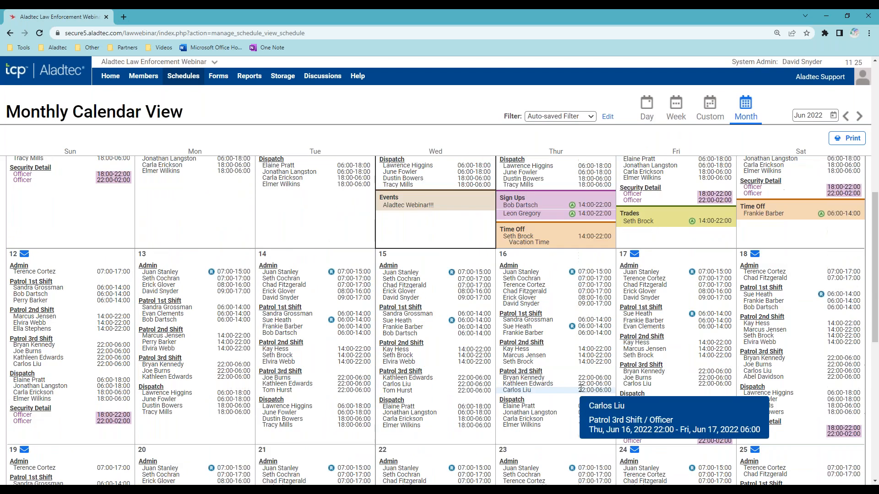
{"action": "scroll", "coordinate": [618, 275], "scroll_direction": "up", "scroll_amount": 6}
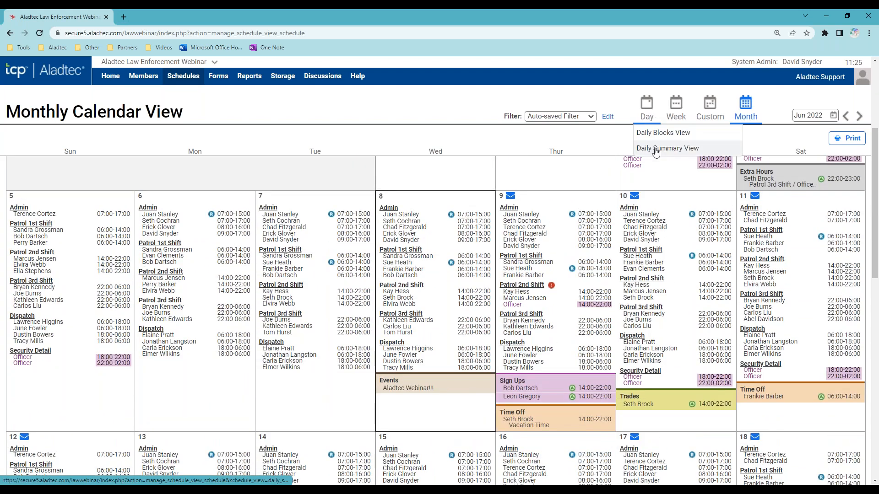
- Switch to the Daily Summary View for Wed, Jun 8, 2022 and scroll through its shifts
{"action": "left_click", "coordinate": [654, 151]}
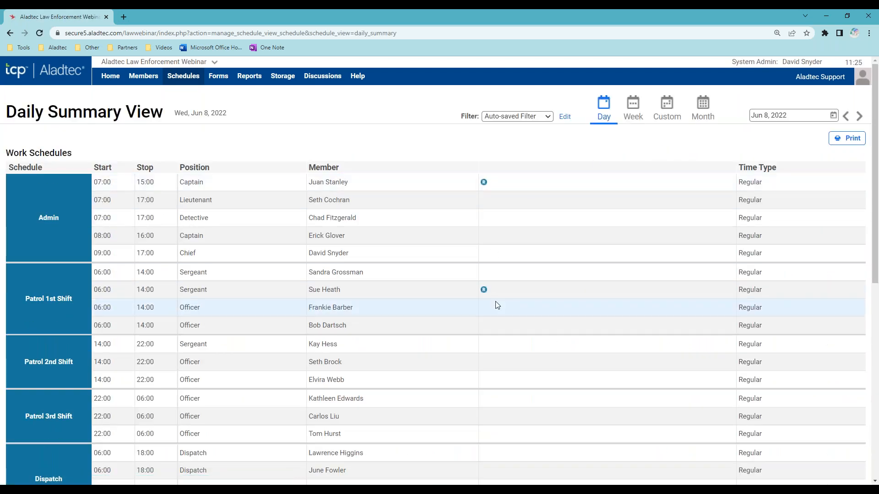
{"action": "scroll", "coordinate": [496, 303], "scroll_direction": "down", "scroll_amount": 1}
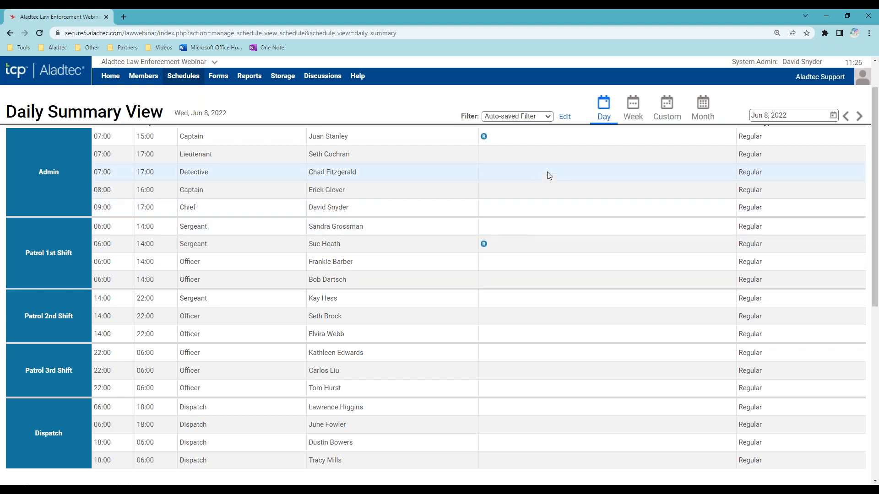
{"action": "scroll", "coordinate": [626, 224], "scroll_direction": "up", "scroll_amount": 1}
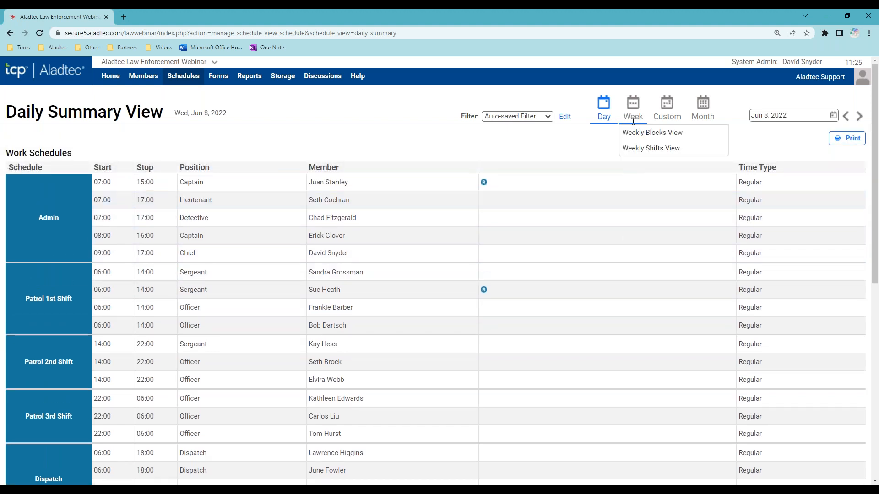
- View the Jun 5–11 Weekly Shifts, then return to June's Monthly Calendar with Auto-saved Filter
{"action": "left_click", "coordinate": [643, 151]}
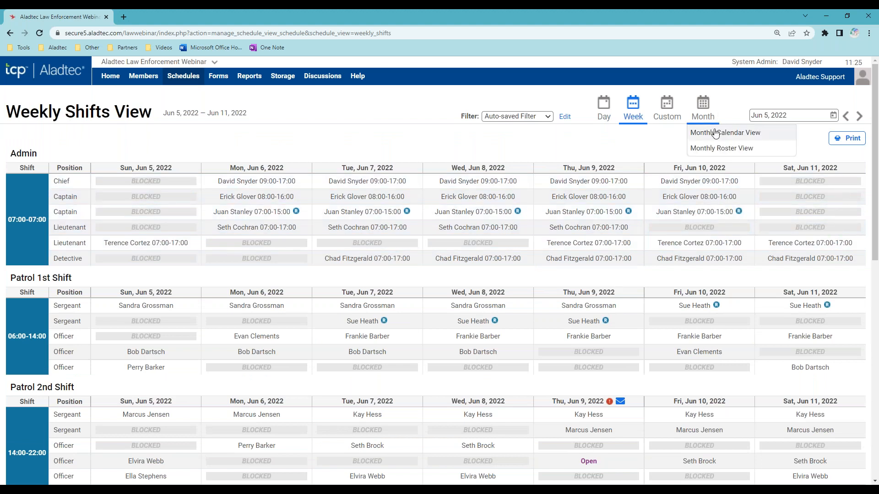
{"action": "left_click", "coordinate": [715, 133]}
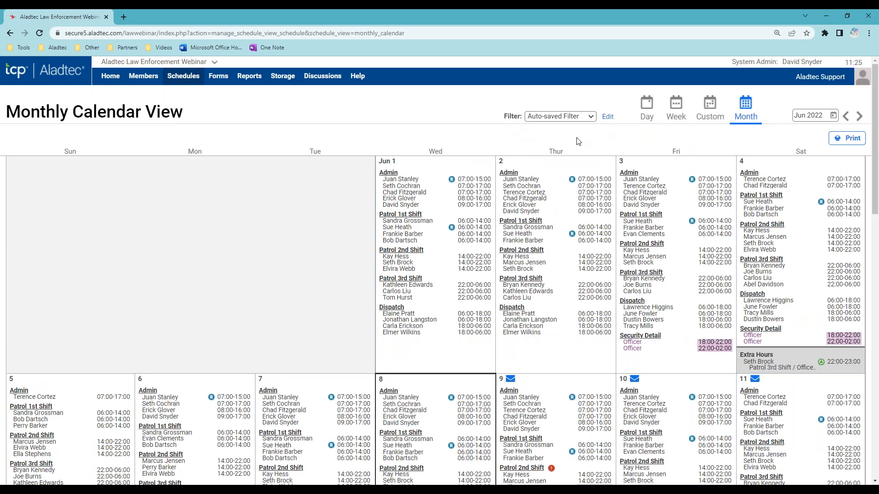
{"action": "left_click", "coordinate": [590, 118]}
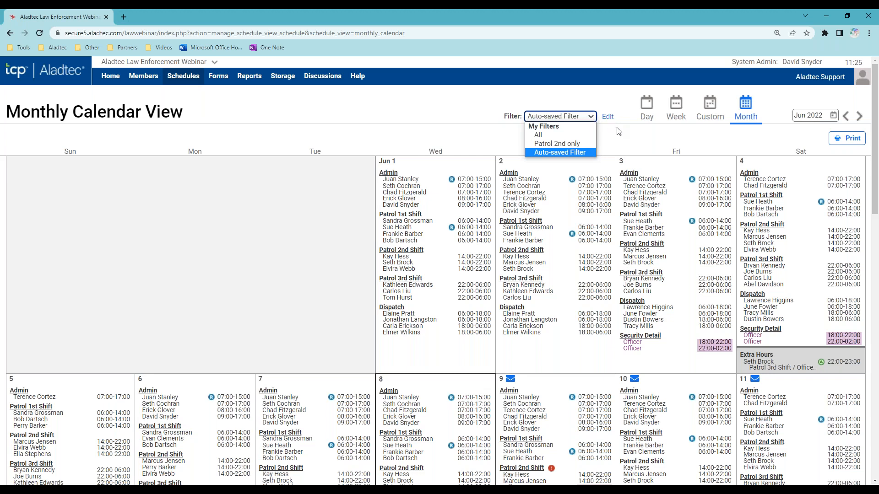
{"action": "left_click", "coordinate": [617, 143]}
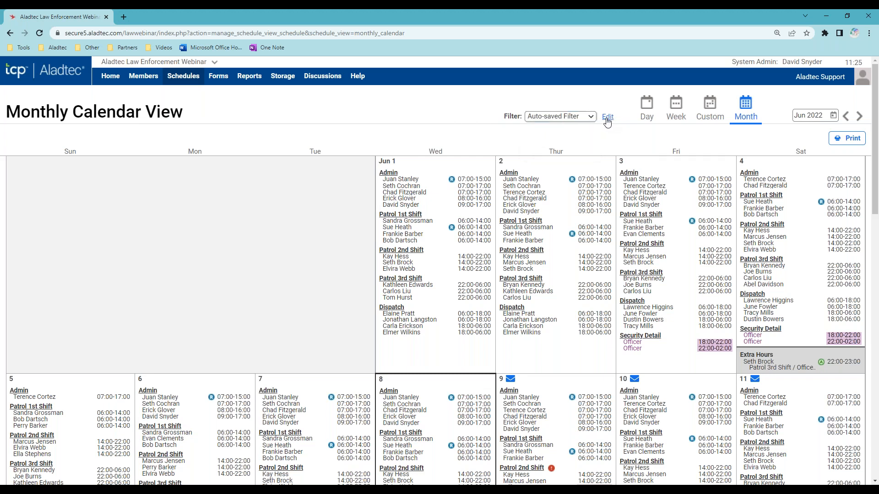
- In the current filter's settings, toggle the Security Detail schedule off and back on
{"action": "left_click", "coordinate": [608, 117]}
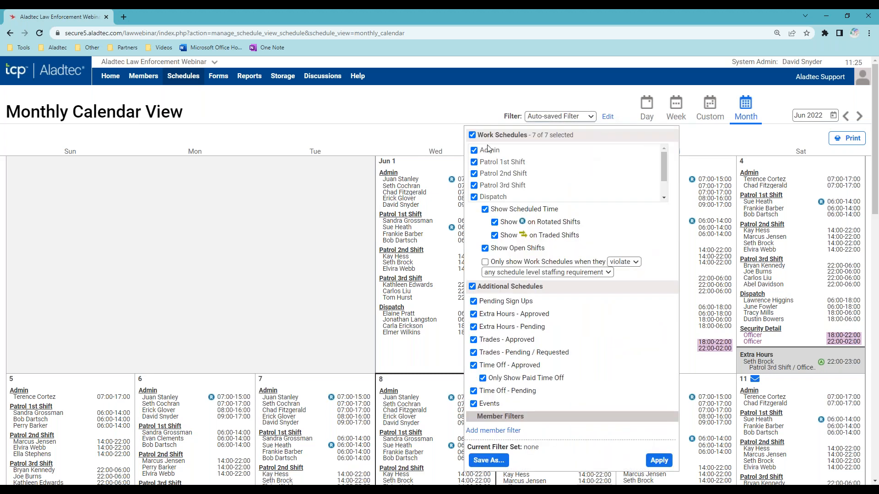
{"action": "scroll", "coordinate": [563, 174], "scroll_direction": "down", "scroll_amount": 1}
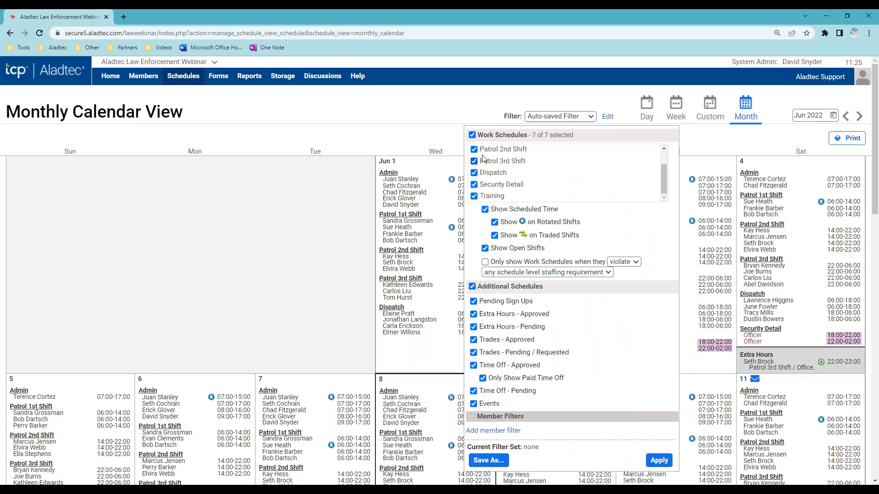
{"action": "left_click", "coordinate": [474, 185]}
{"action": "left_click", "coordinate": [474, 185]}
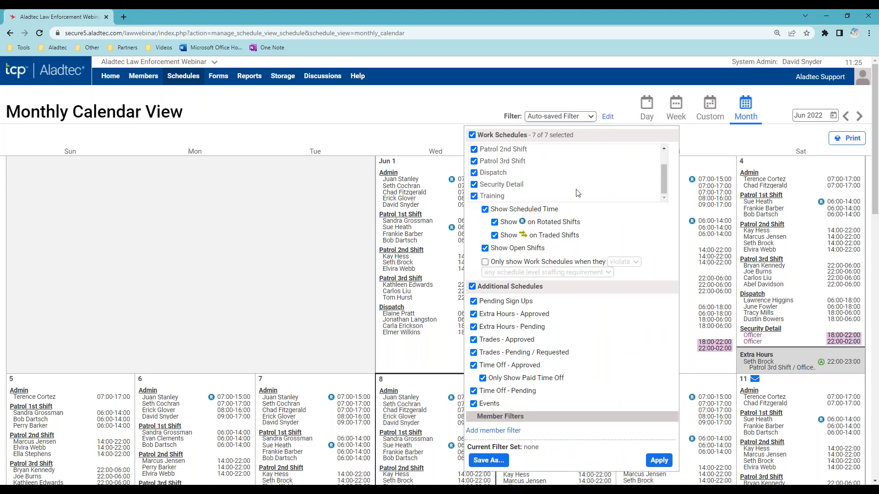
{"action": "scroll", "coordinate": [609, 308], "scroll_direction": "down", "scroll_amount": 1}
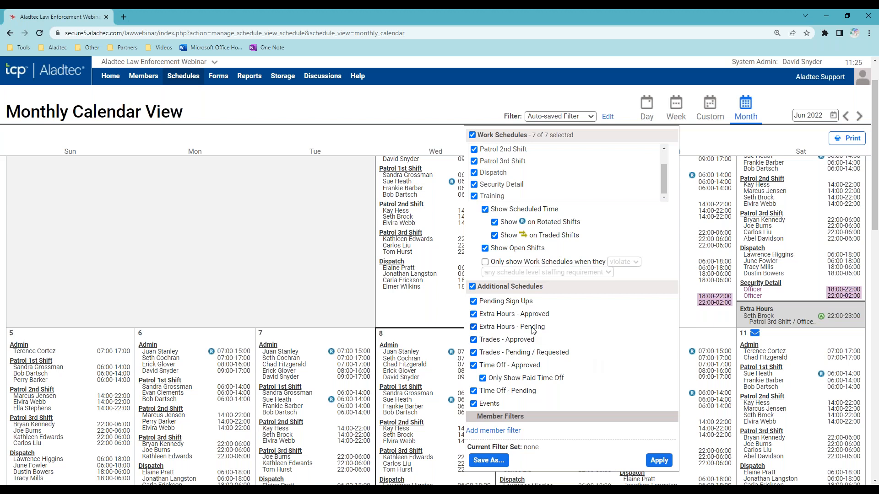
- Start saving the filter under a new name, then cancel and close the filter settings
{"action": "left_click", "coordinate": [500, 459]}
{"action": "scroll", "coordinate": [572, 410], "scroll_direction": "down", "scroll_amount": 1}
{"action": "left_click", "coordinate": [552, 454]}
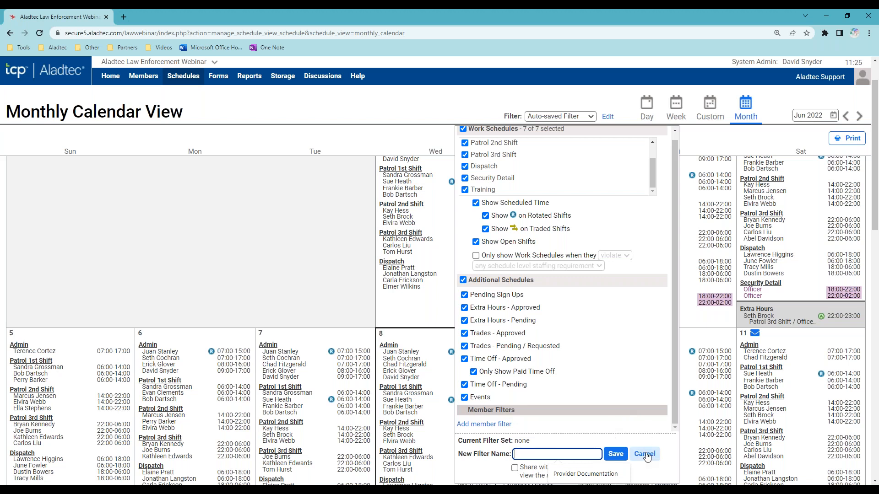
{"action": "left_click", "coordinate": [585, 103]}
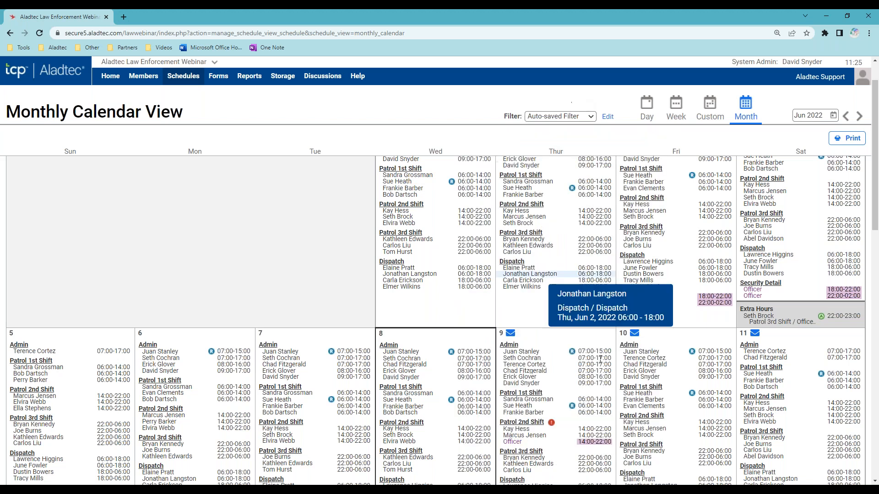
- Review the June calendar's shifts, including the Jun 8 Patrol 1st Shift 06:00–14:00
{"action": "mouse_move", "coordinate": [579, 350]}
{"action": "scroll", "coordinate": [579, 350], "scroll_direction": "down", "scroll_amount": 3}
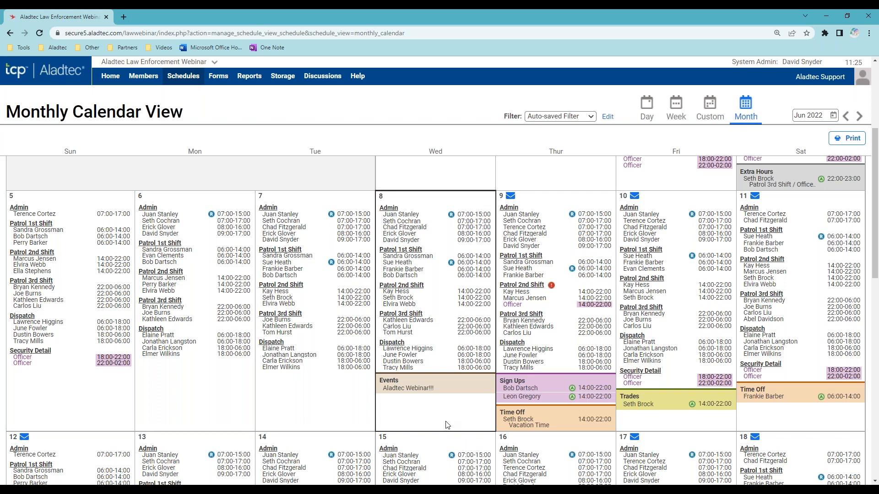
{"action": "mouse_move", "coordinate": [486, 271]}
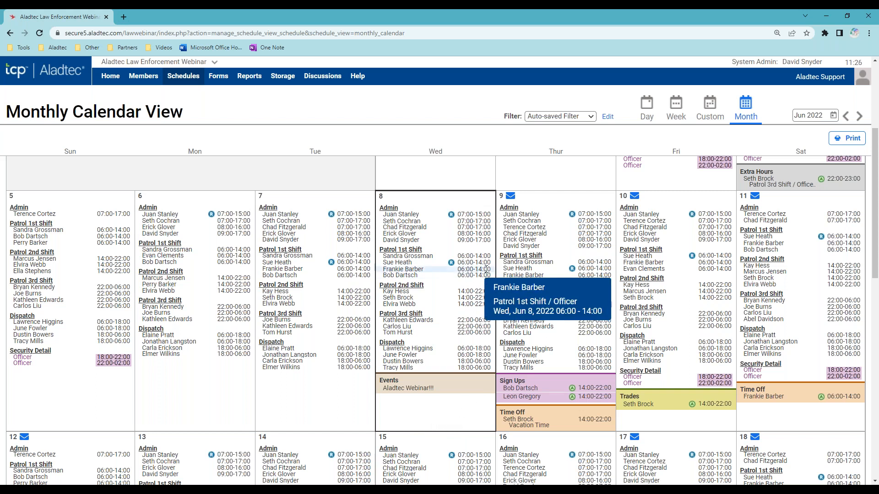
{"action": "mouse_move", "coordinate": [453, 265]}
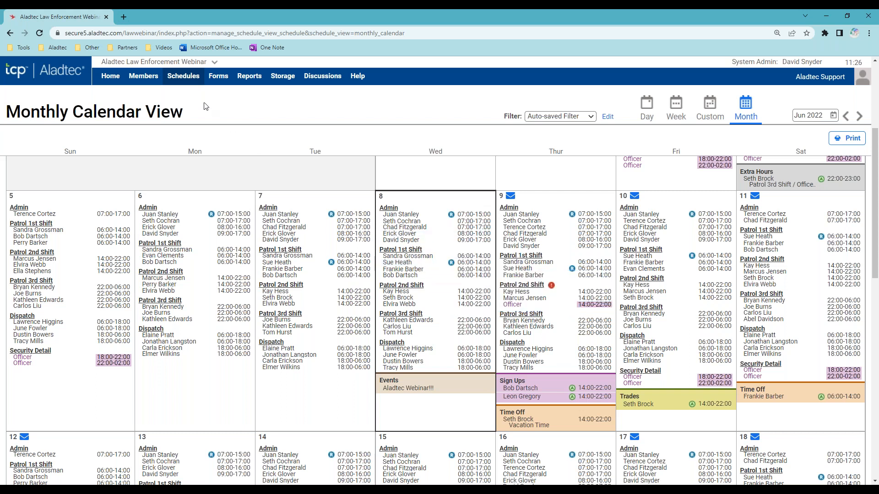
- Start a Repeats and Rotations entry for the member on Patrol 1st Shift, slot Officer (#2)
{"action": "mouse_move", "coordinate": [185, 82]}
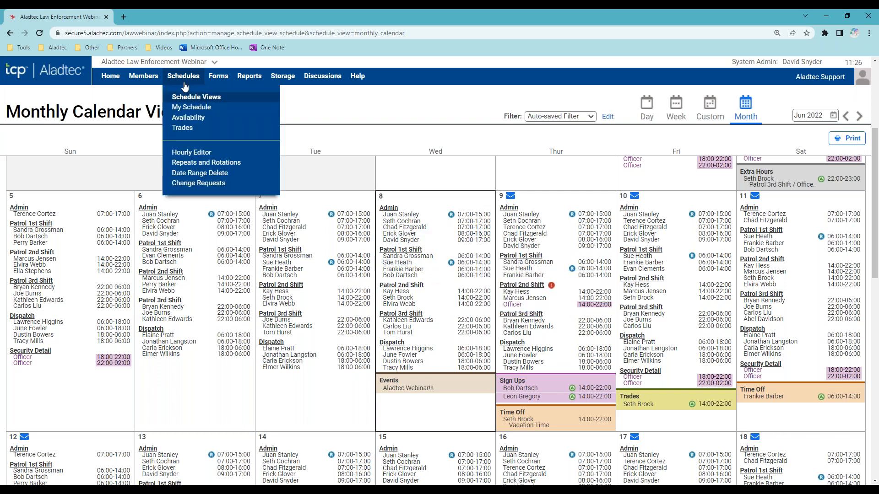
{"action": "left_click", "coordinate": [224, 161]}
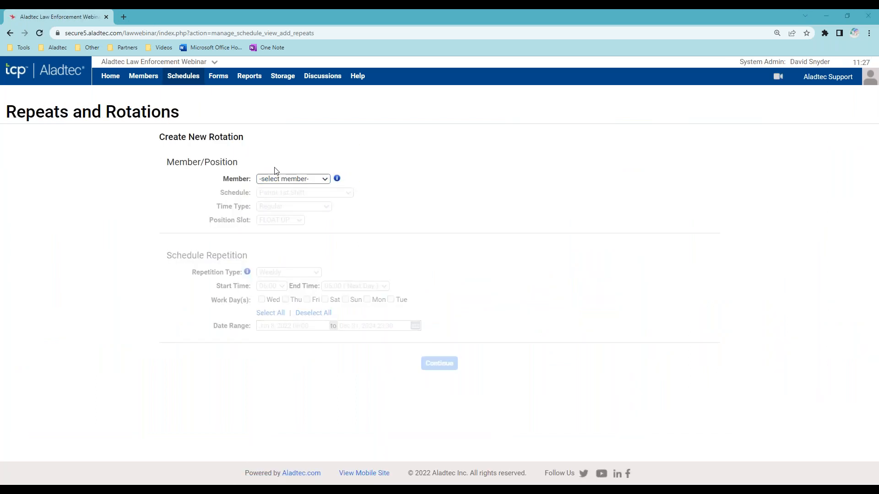
{"action": "left_click", "coordinate": [296, 182]}
{"action": "left_click", "coordinate": [293, 188]}
{"action": "left_click", "coordinate": [343, 194]}
{"action": "left_click", "coordinate": [344, 195]}
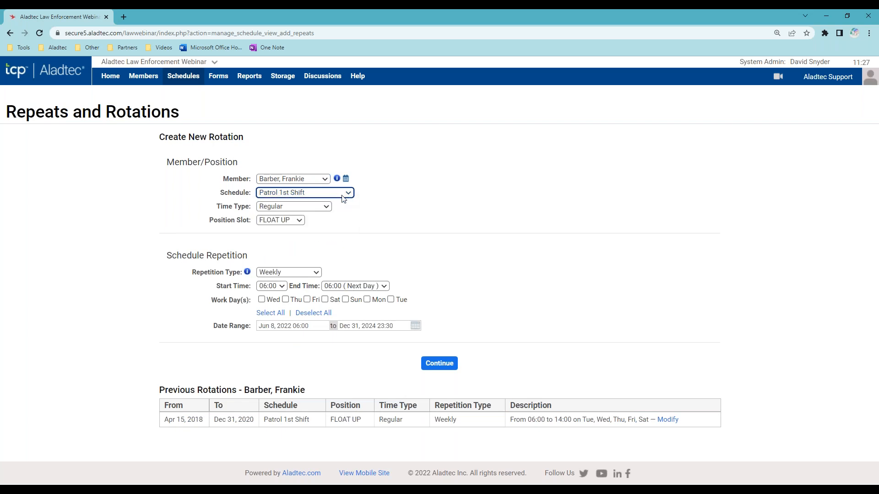
{"action": "left_click", "coordinate": [302, 219]}
{"action": "left_click", "coordinate": [293, 247]}
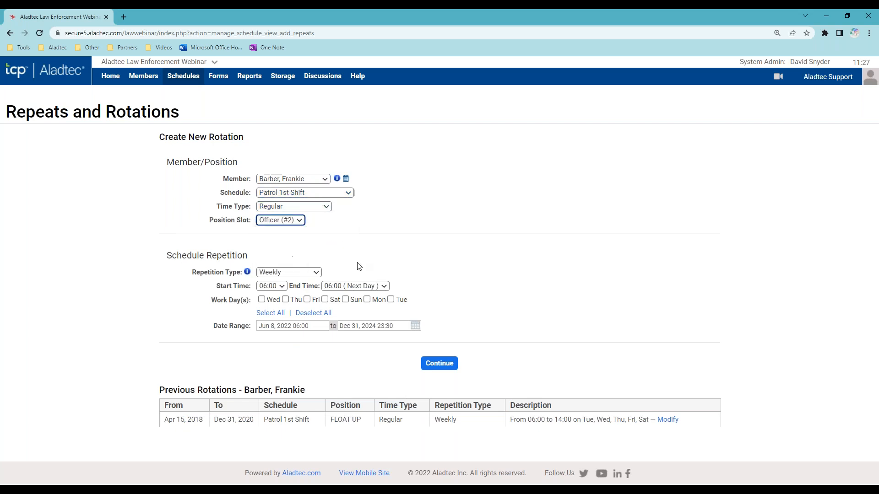
- Set a Weekly repetition starting Jun 5, 2022 with Monday–Friday as work days
{"action": "left_click", "coordinate": [309, 274]}
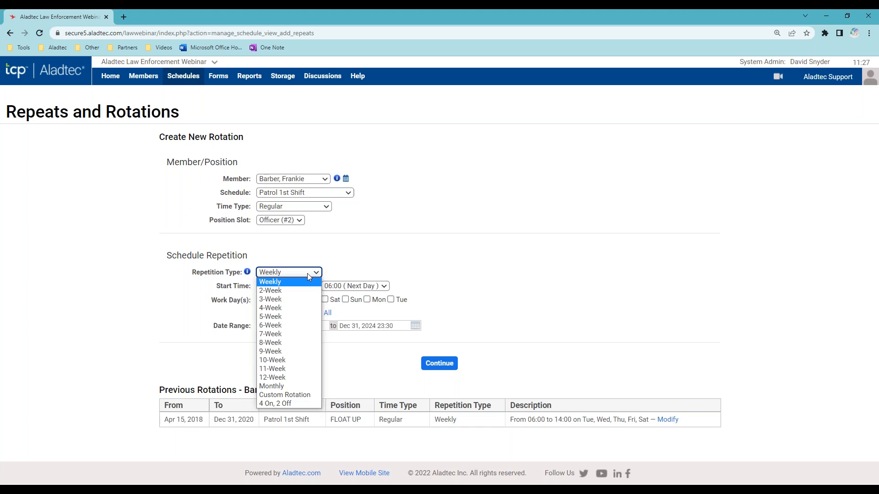
{"action": "left_click", "coordinate": [309, 276]}
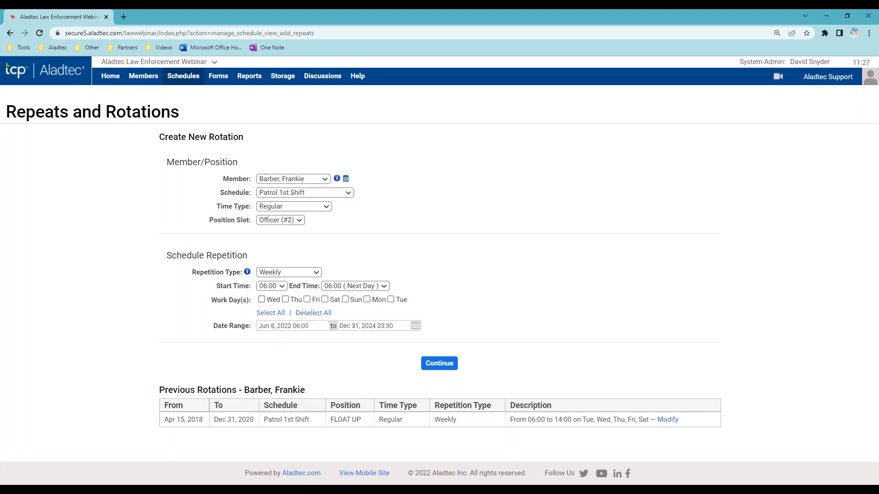
{"action": "left_click", "coordinate": [274, 326]}
{"action": "left_click", "coordinate": [272, 380]}
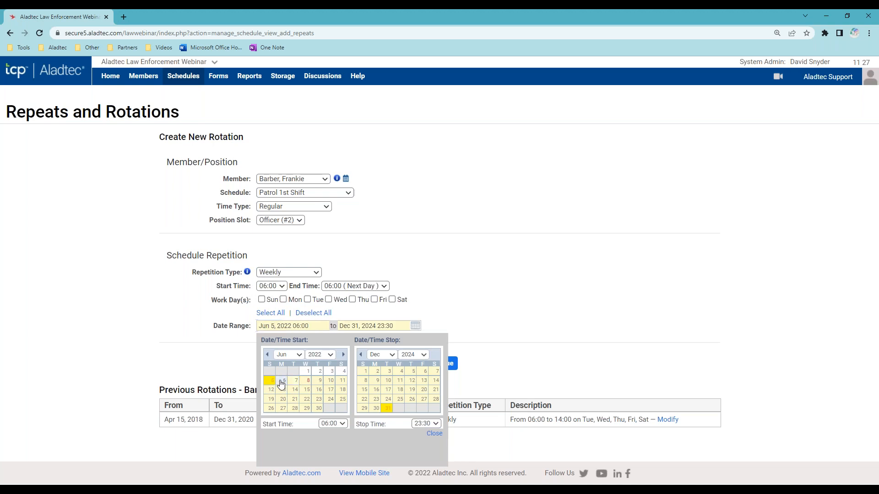
{"action": "left_click", "coordinate": [297, 301]}
{"action": "left_click", "coordinate": [307, 300]}
{"action": "left_click", "coordinate": [328, 300]}
{"action": "left_click", "coordinate": [352, 300]}
{"action": "left_click", "coordinate": [374, 300]}
- Try a 2-Week pattern with adjusted work days, then switch to 4 On, 2 Off
{"action": "left_click", "coordinate": [310, 273]}
{"action": "left_click", "coordinate": [271, 290]}
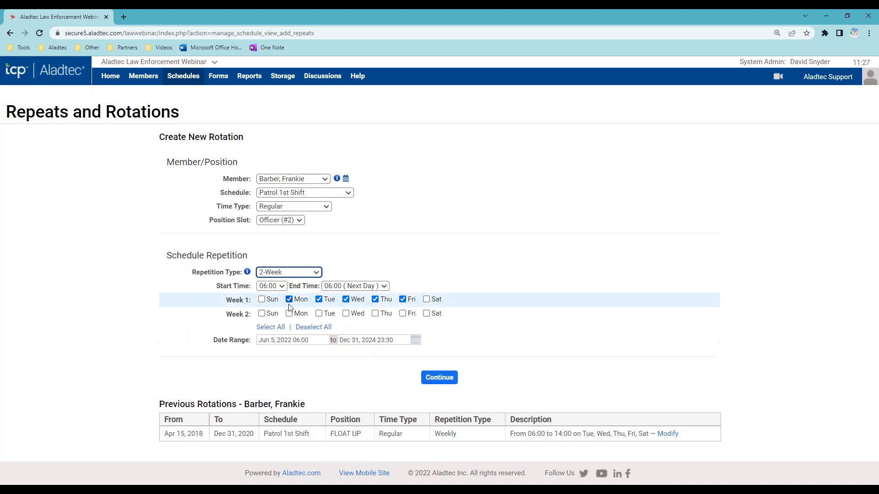
{"action": "left_click", "coordinate": [261, 299]}
{"action": "left_click", "coordinate": [319, 313]}
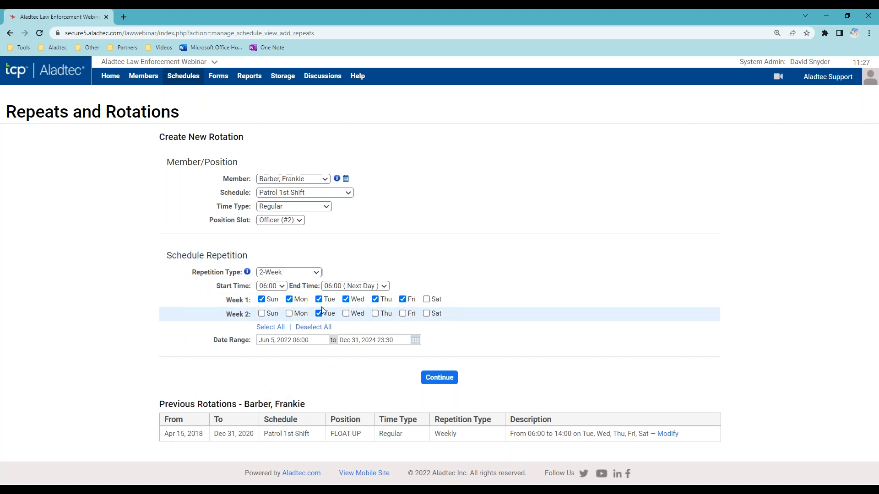
{"action": "left_click", "coordinate": [346, 299]}
{"action": "left_click", "coordinate": [319, 299]}
{"action": "left_click", "coordinate": [346, 313]}
{"action": "left_click", "coordinate": [426, 299]}
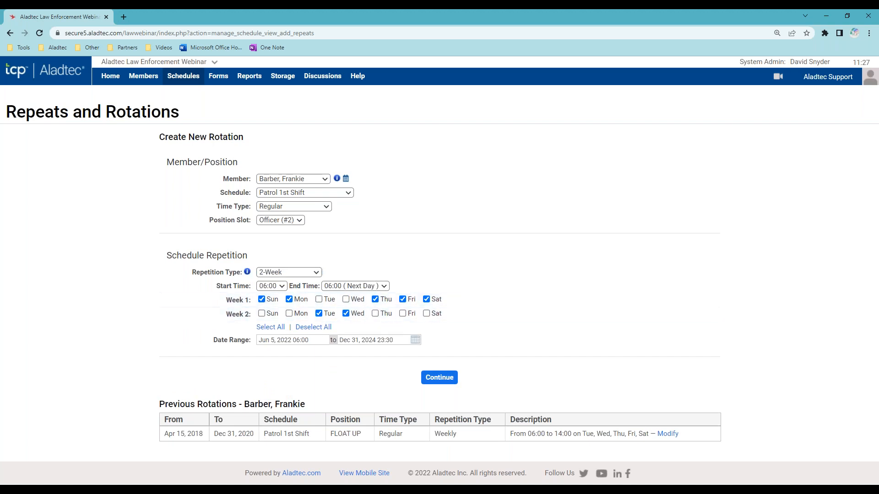
{"action": "left_click", "coordinate": [293, 272]}
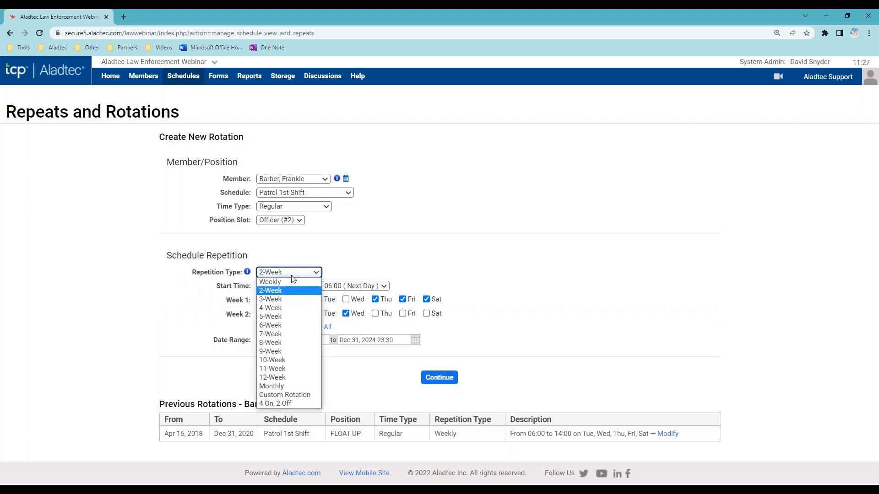
{"action": "left_click", "coordinate": [293, 403]}
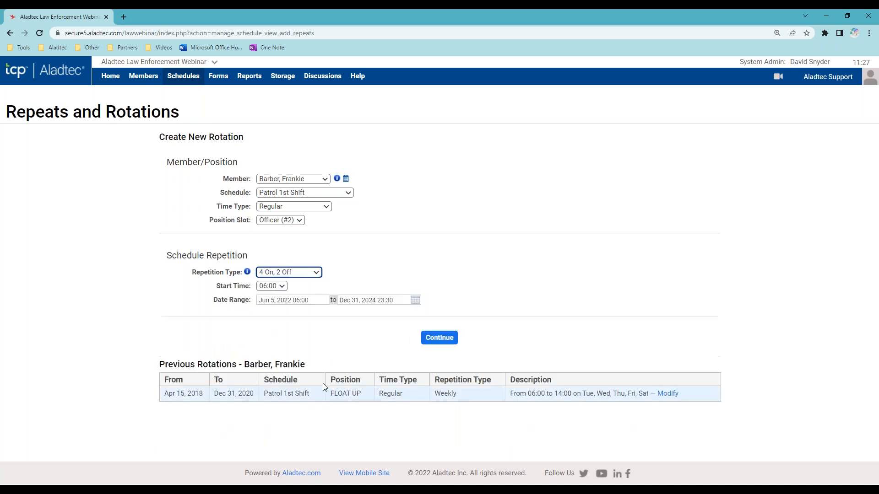
{"action": "left_click", "coordinate": [317, 333]}
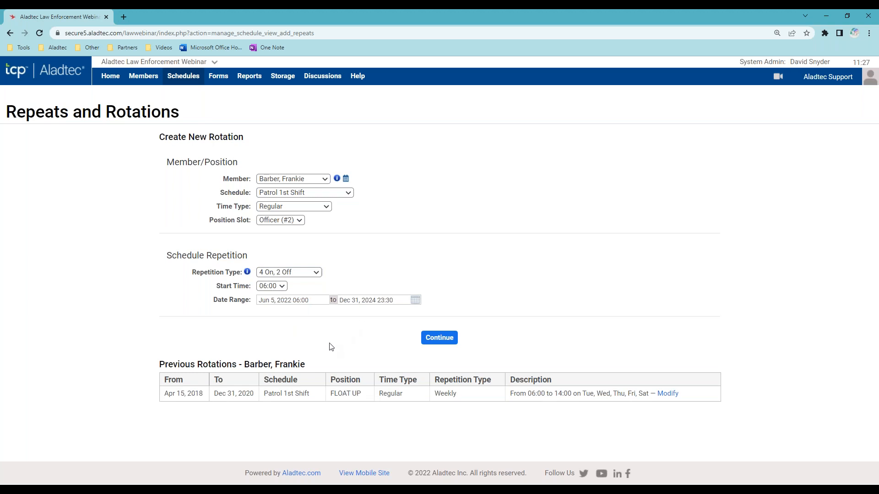
{"action": "left_click_drag", "start_coordinate": [156, 365], "coordinate": [330, 366]}
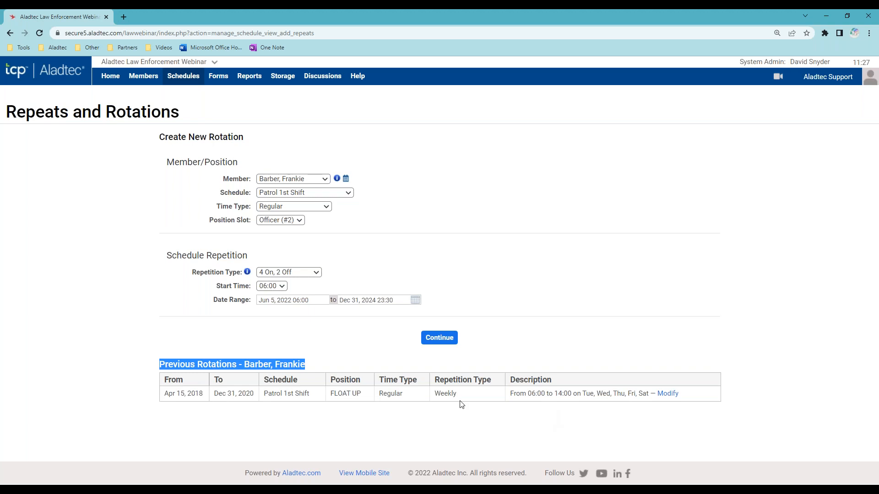
{"action": "left_click", "coordinate": [667, 395]}
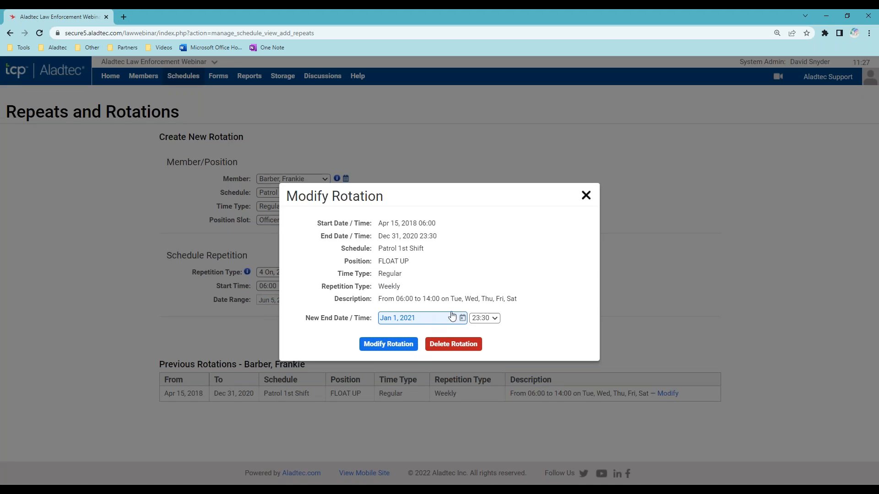
{"action": "left_click", "coordinate": [586, 196]}
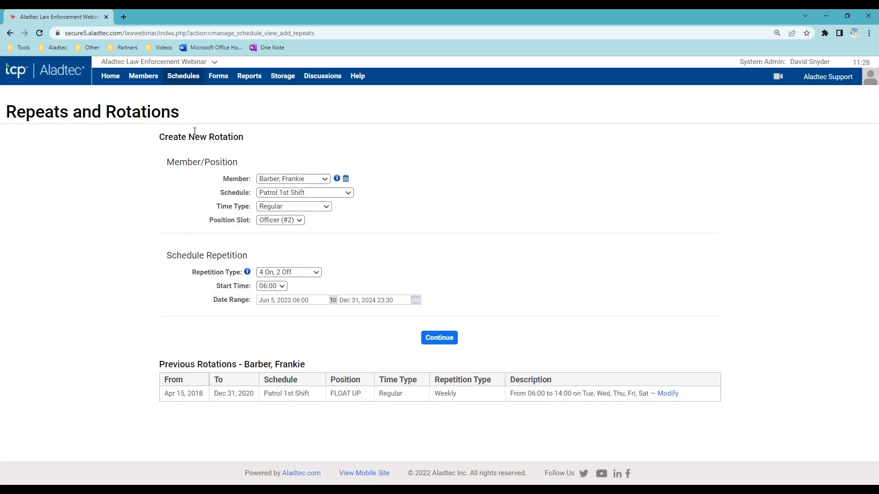
- Open Jun 9 Patrol 2nd Shift's violation: Minimum Staffing 14:00–22:00 at 2/3
{"action": "mouse_move", "coordinate": [183, 76]}
{"action": "left_click", "coordinate": [189, 97]}
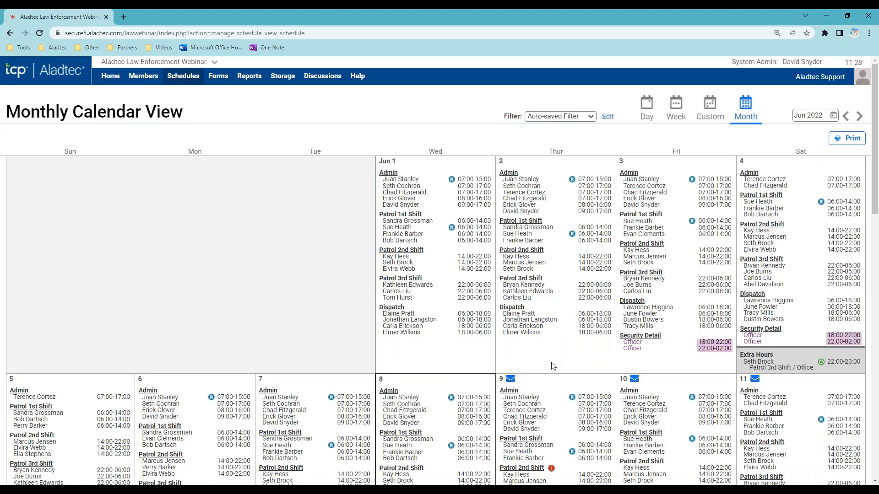
{"action": "scroll", "coordinate": [552, 366], "scroll_direction": "down", "scroll_amount": 5}
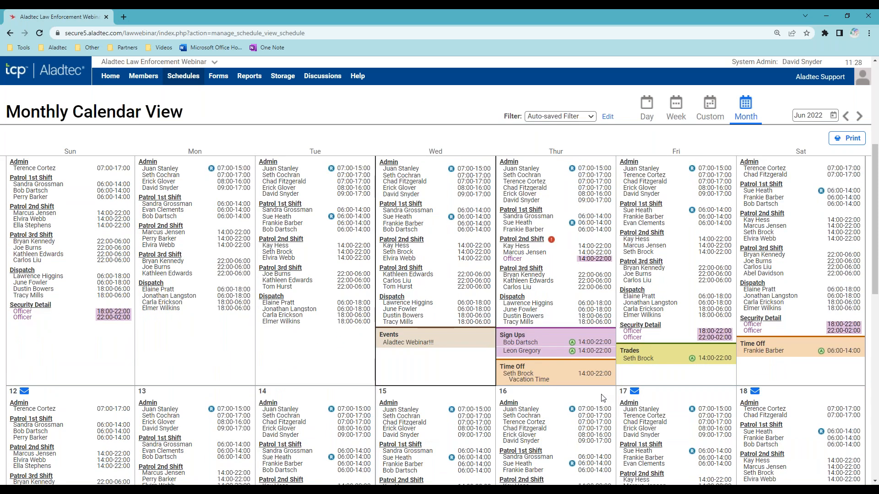
{"action": "mouse_move", "coordinate": [582, 316]}
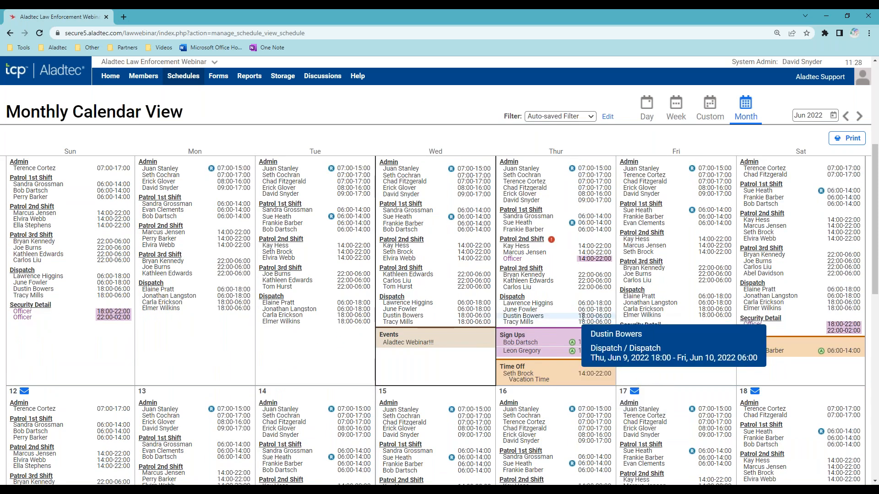
{"action": "scroll", "coordinate": [582, 317], "scroll_direction": "up", "scroll_amount": 2}
{"action": "mouse_move", "coordinate": [583, 366]}
{"action": "scroll", "coordinate": [579, 394], "scroll_direction": "down", "scroll_amount": 1}
{"action": "mouse_move", "coordinate": [549, 284]}
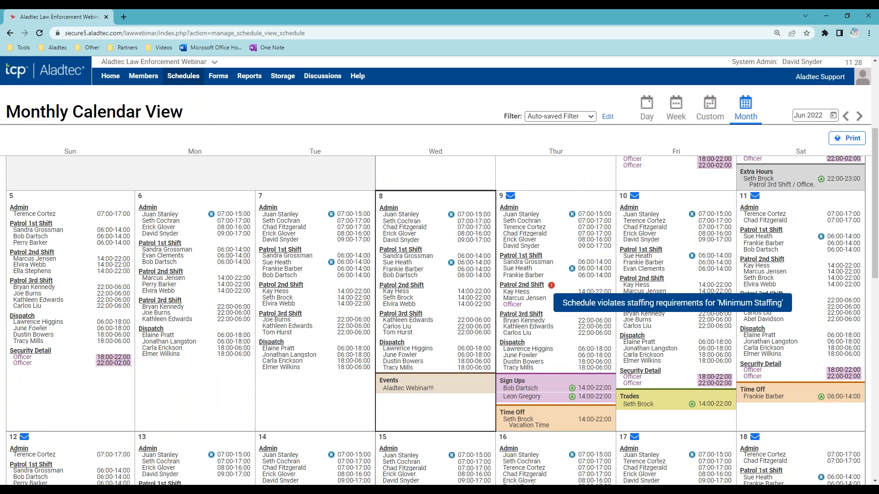
{"action": "left_click", "coordinate": [551, 285]}
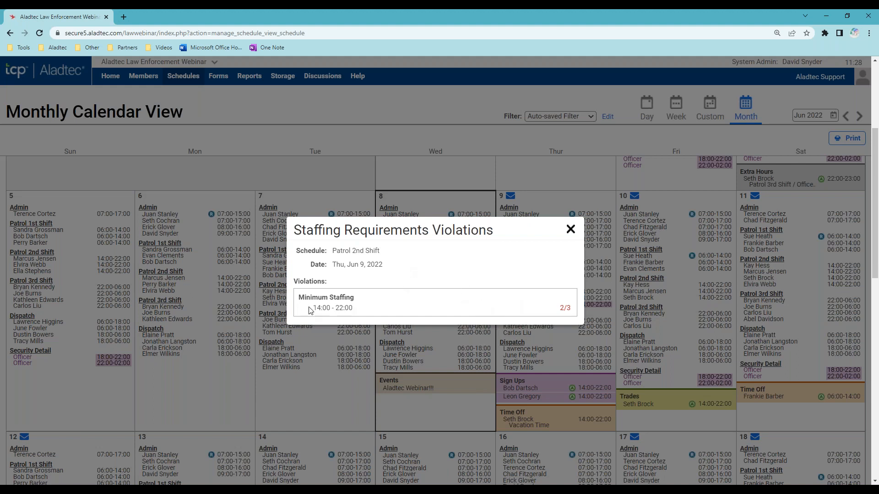
- Highlight the 14:00–22:00 gap and 2/3 count, dismiss the violations notice, and check Thursday's Patrol 2nd Shift
{"action": "left_click_drag", "start_coordinate": [311, 309], "coordinate": [367, 315]}
{"action": "left_click_drag", "start_coordinate": [559, 309], "coordinate": [572, 309]}
{"action": "left_click", "coordinate": [570, 230]}
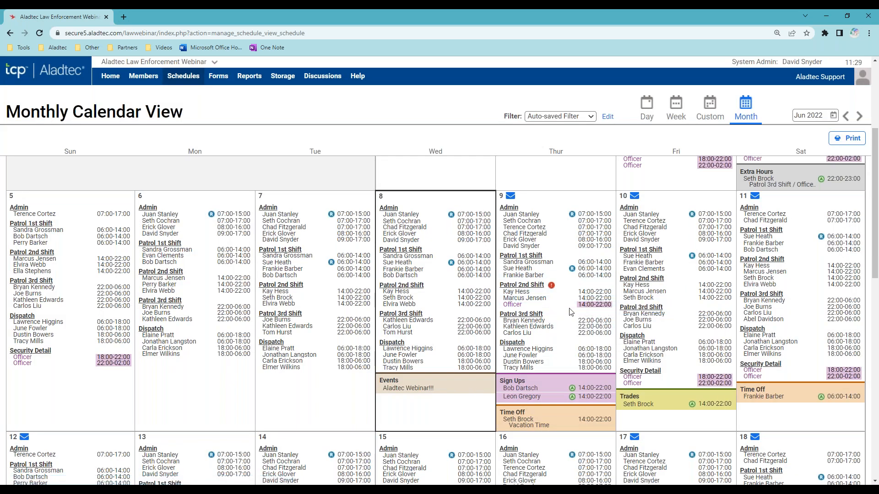
{"action": "left_click", "coordinate": [530, 285]}
{"action": "scroll", "coordinate": [687, 424], "scroll_direction": "down", "scroll_amount": 2}
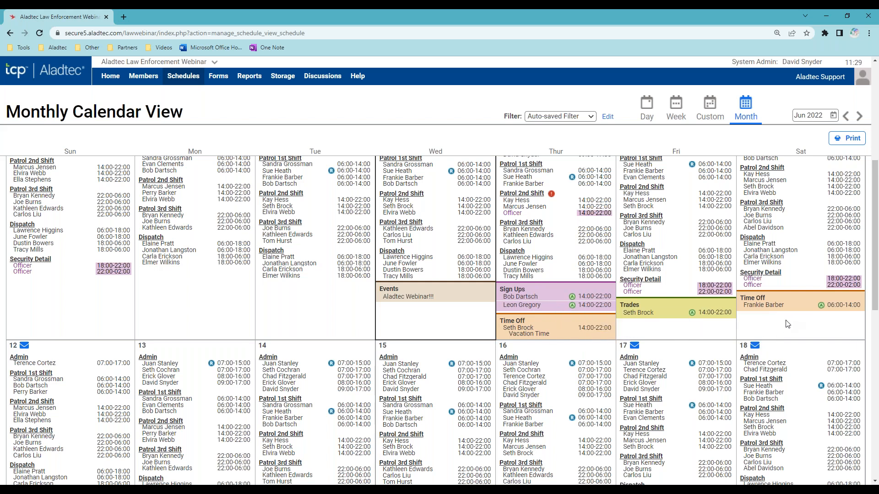
- Approve the pending Jun 10 shift-swap request
{"action": "left_click", "coordinate": [705, 314]}
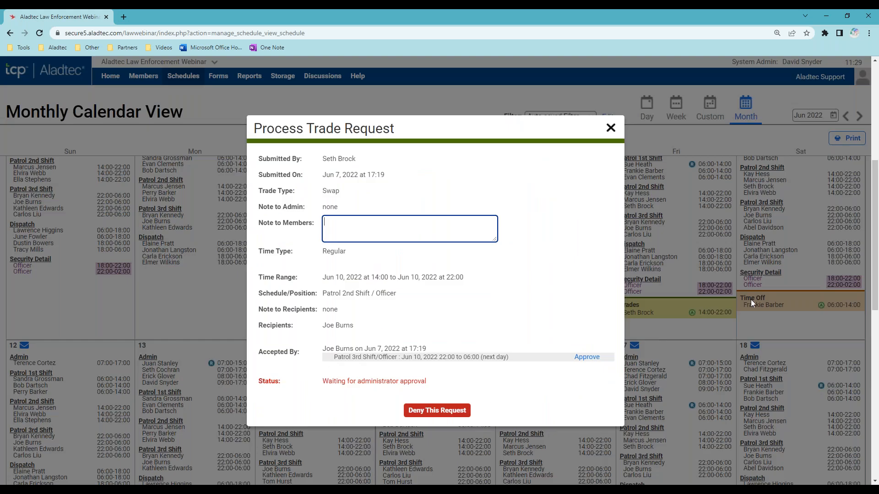
{"action": "left_click", "coordinate": [587, 357]}
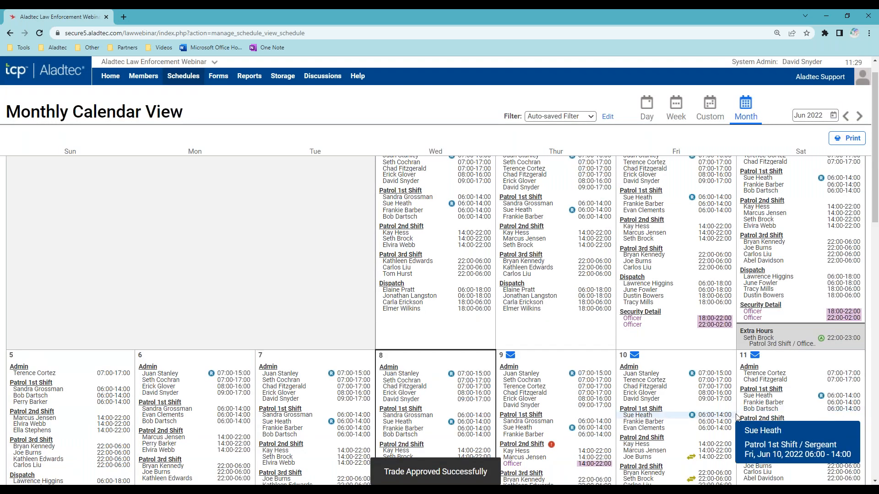
{"action": "scroll", "coordinate": [723, 411], "scroll_direction": "down", "scroll_amount": 3}
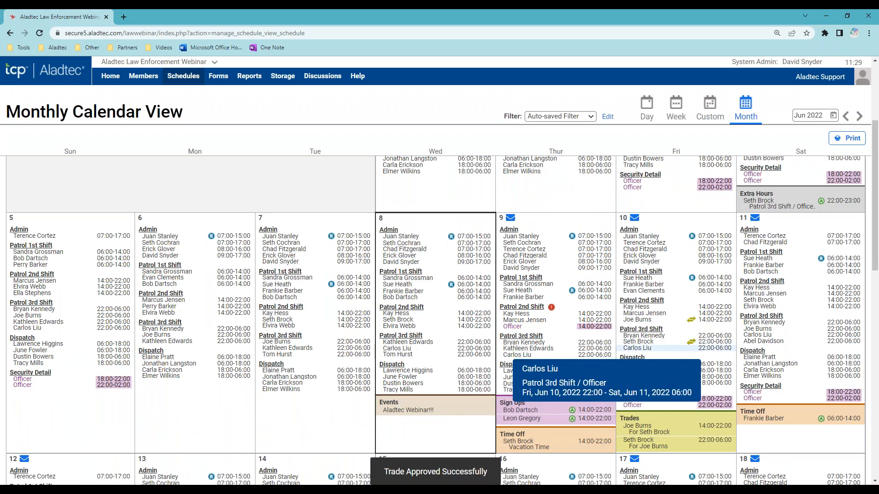
- Review the approved Jun 10 trade's details under Friday's Trades, then return to the calendar
{"action": "mouse_move", "coordinate": [694, 344]}
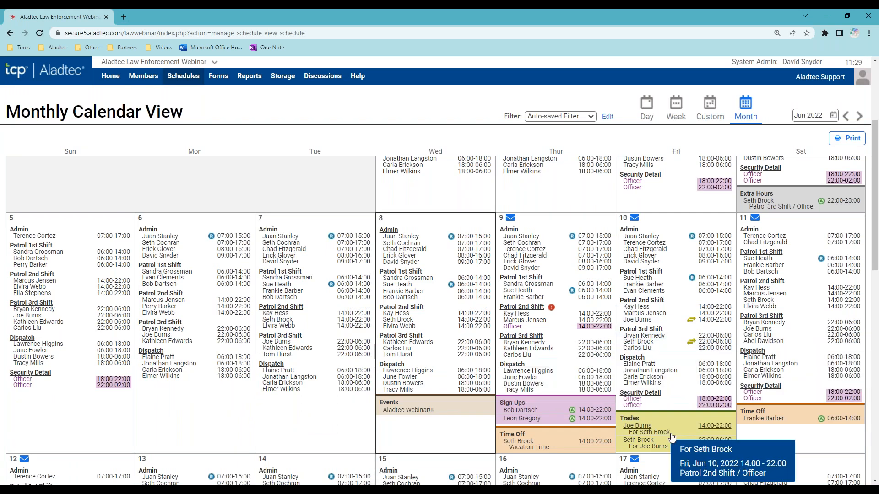
{"action": "mouse_move", "coordinate": [680, 442]}
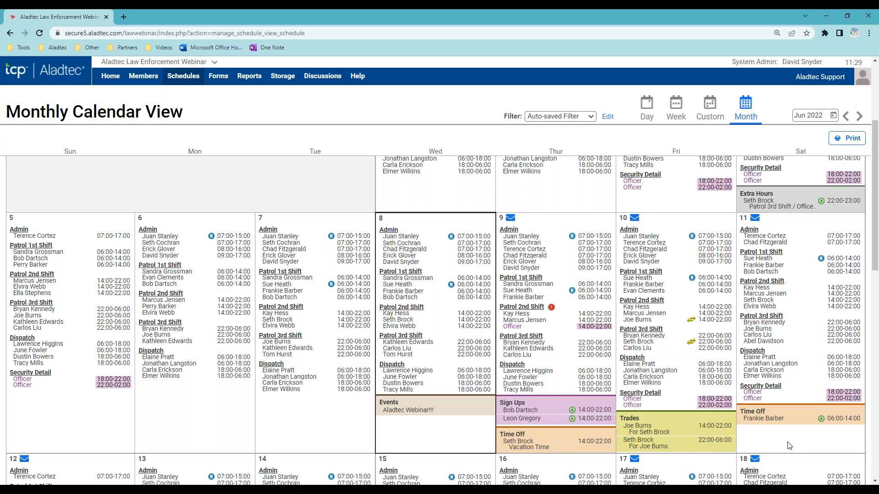
{"action": "scroll", "coordinate": [787, 444], "scroll_direction": "down", "scroll_amount": 2}
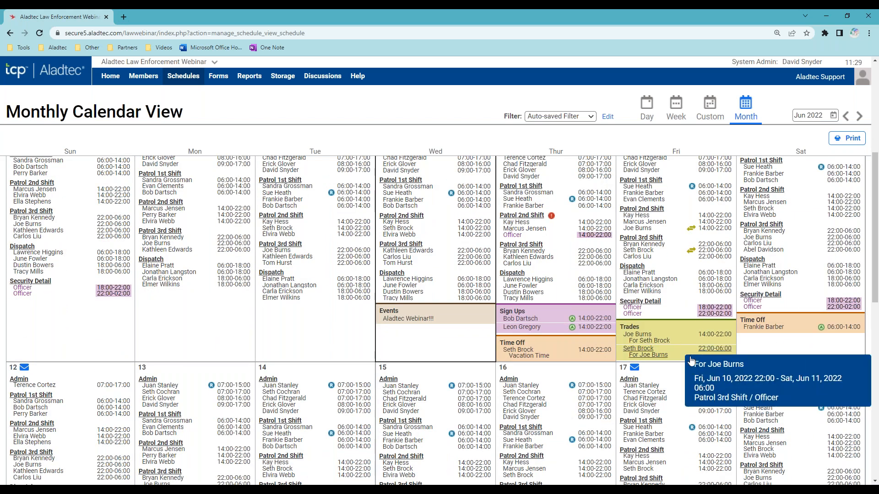
{"action": "left_click", "coordinate": [640, 351]}
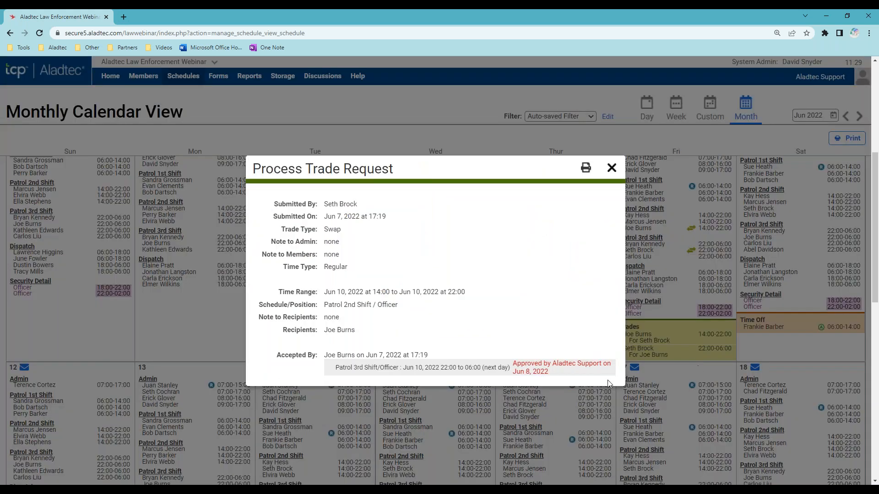
{"action": "left_click", "coordinate": [612, 168]}
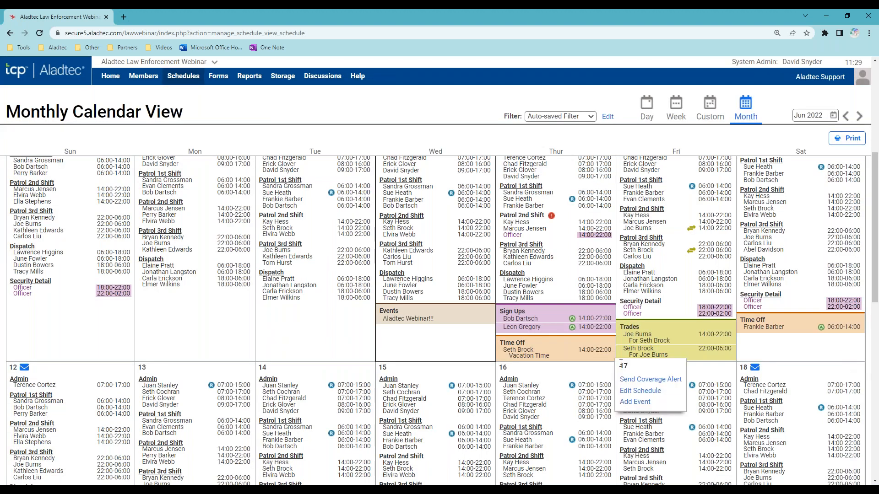
{"action": "scroll", "coordinate": [619, 330], "scroll_direction": "up", "scroll_amount": 1}
{"action": "scroll", "coordinate": [590, 284], "scroll_direction": "up", "scroll_amount": 1}
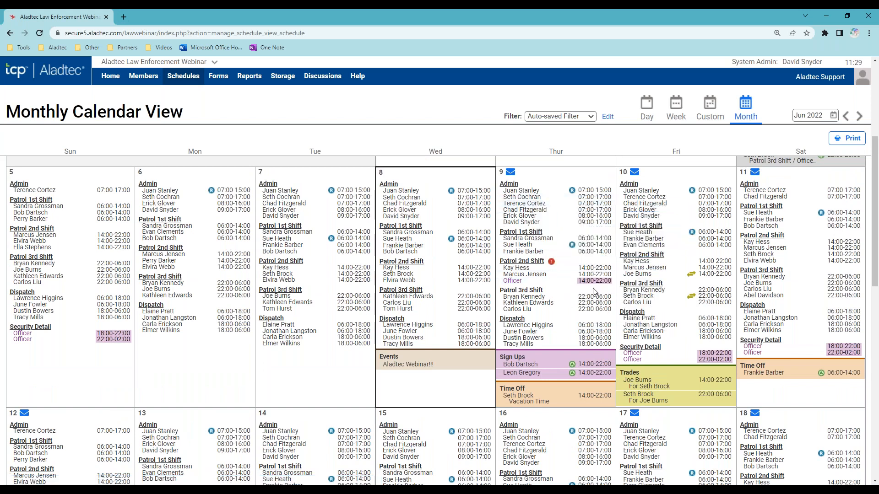
{"action": "left_click", "coordinate": [511, 173]}
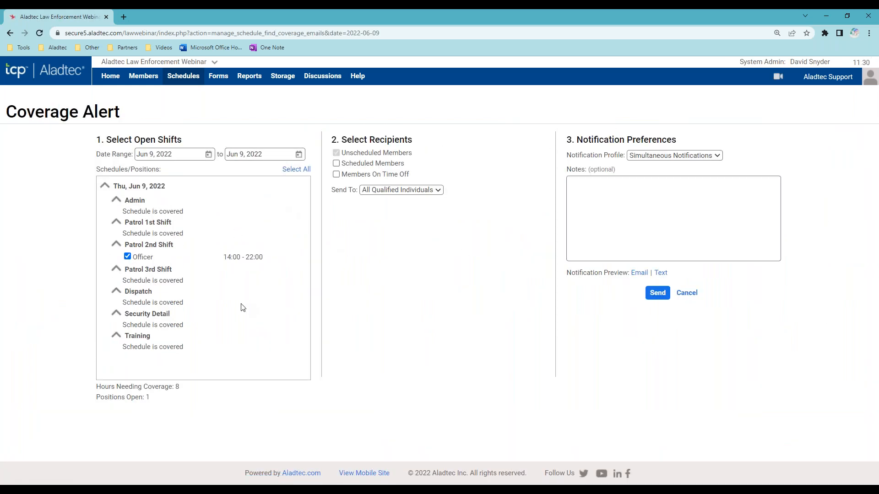
{"action": "left_click", "coordinate": [439, 192]}
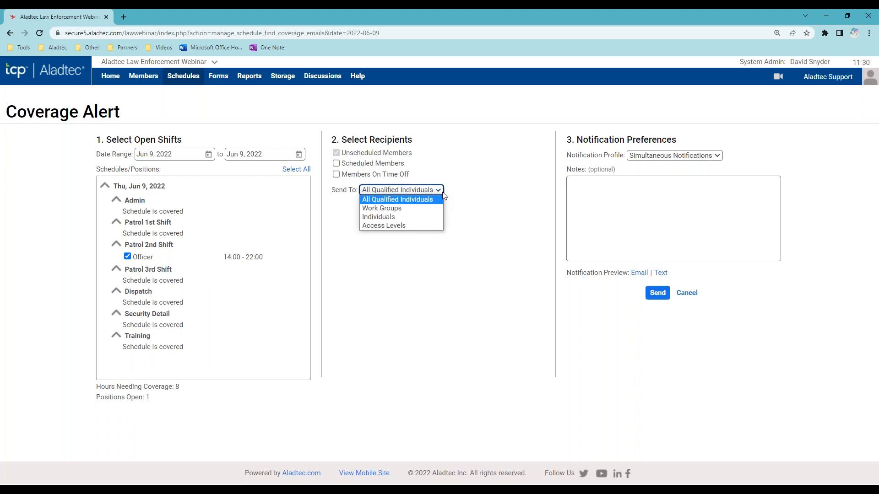
{"action": "left_click", "coordinate": [422, 209]}
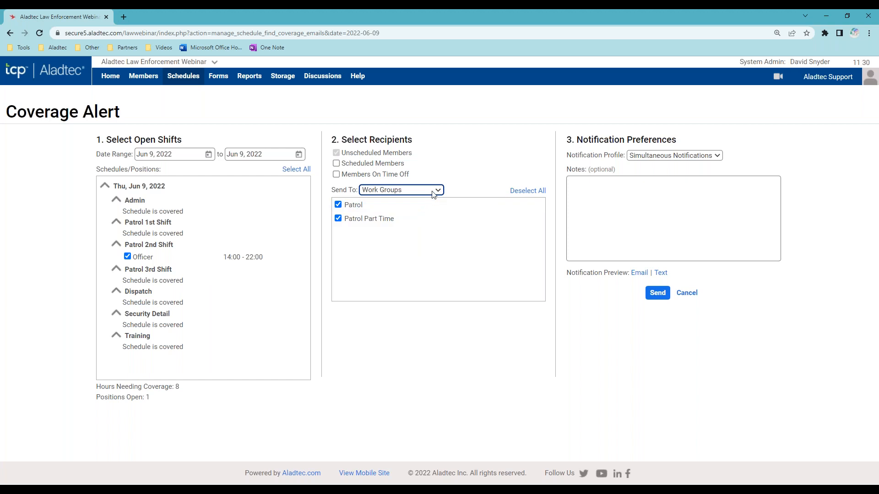
{"action": "left_click", "coordinate": [434, 191]}
{"action": "left_click", "coordinate": [423, 218]}
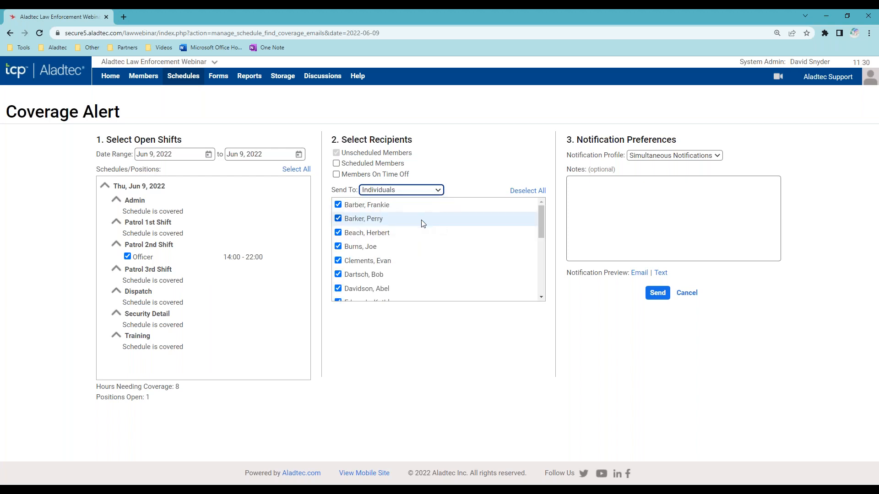
{"action": "left_click", "coordinate": [639, 274]}
{"action": "scroll", "coordinate": [538, 309], "scroll_direction": "down", "scroll_amount": 1}
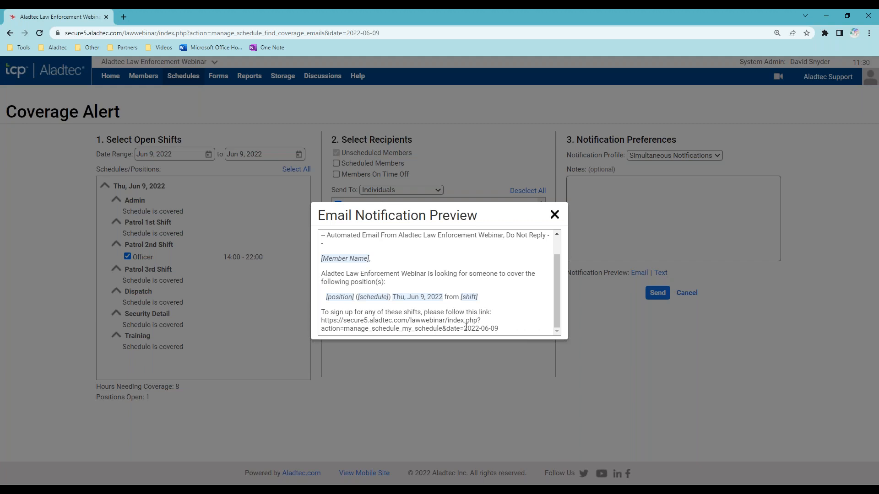
{"action": "left_click_drag", "start_coordinate": [503, 331], "coordinate": [322, 314]}
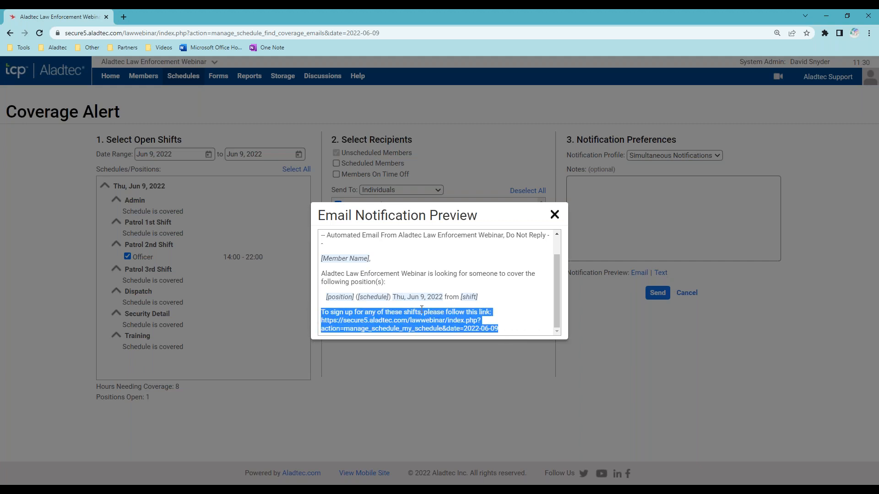
{"action": "left_click", "coordinate": [554, 214]}
{"action": "left_click", "coordinate": [688, 294]}
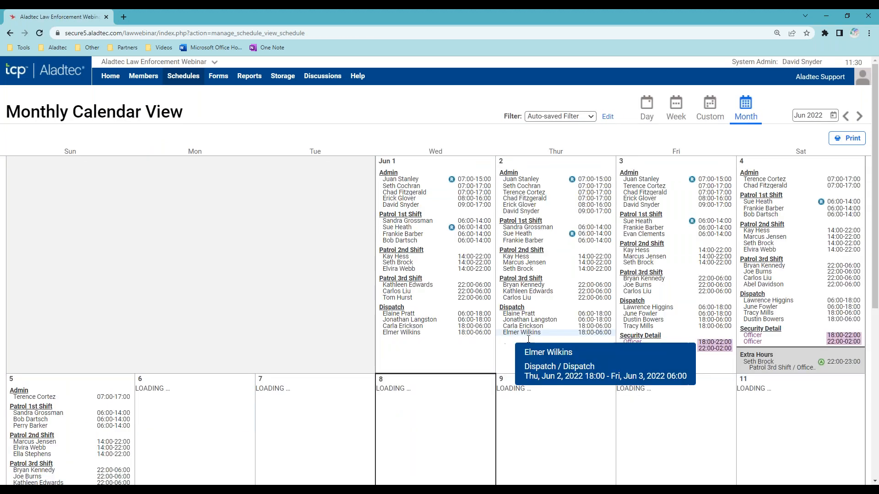
- Scroll to the Jun 5–11 week and open Thursday Jun 9's Patrol 2nd Shift for editing
{"action": "scroll", "coordinate": [528, 339], "scroll_direction": "down", "scroll_amount": 4}
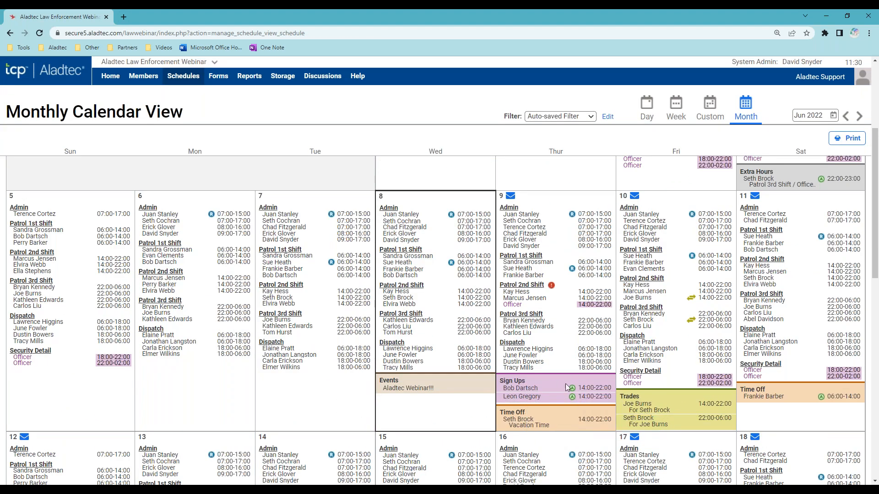
{"action": "left_click", "coordinate": [521, 284]}
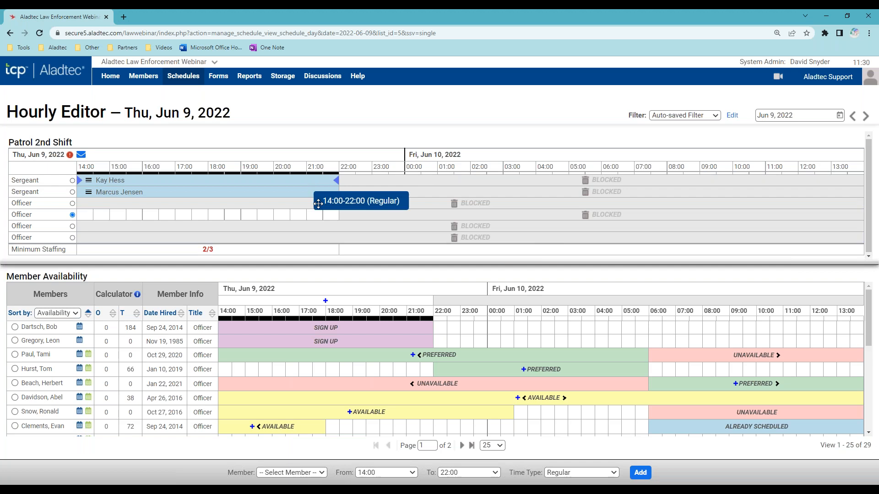
{"action": "mouse_move", "coordinate": [468, 264]}
{"action": "left_mouse_down"}
{"action": "mouse_move", "coordinate": [469, 288]}
{"action": "mouse_move", "coordinate": [465, 274]}
{"action": "left_mouse_up"}
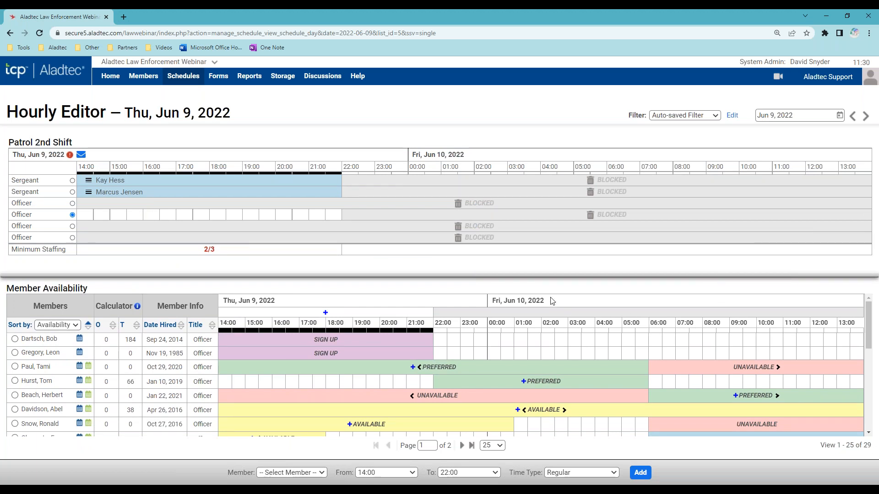
{"action": "left_click_drag", "start_coordinate": [530, 281], "coordinate": [498, 273]}
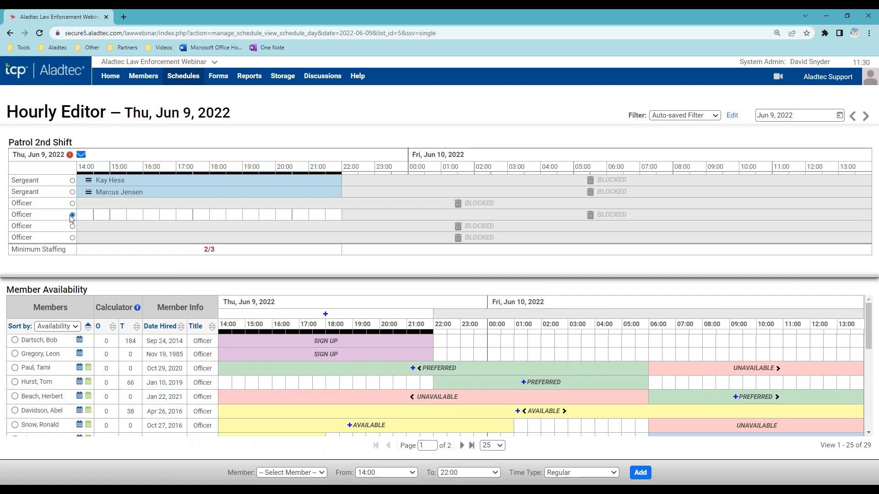
{"action": "left_click", "coordinate": [71, 181]}
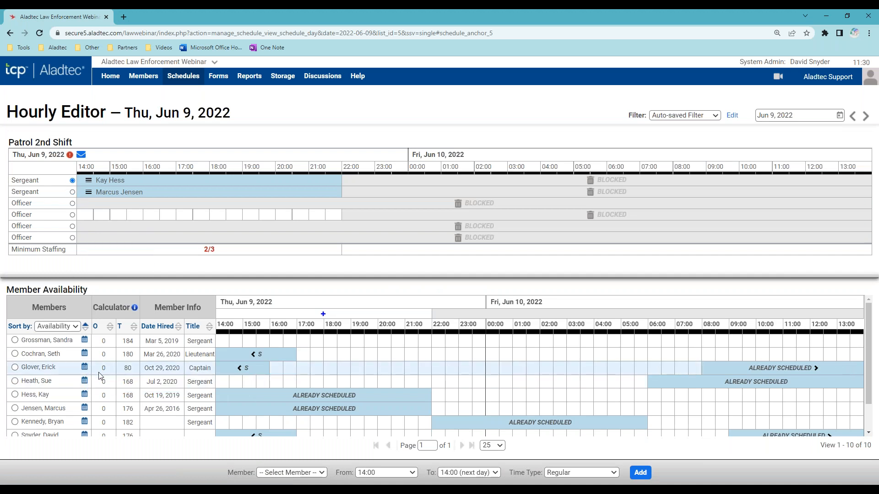
{"action": "scroll", "coordinate": [200, 424], "scroll_direction": "down", "scroll_amount": 2}
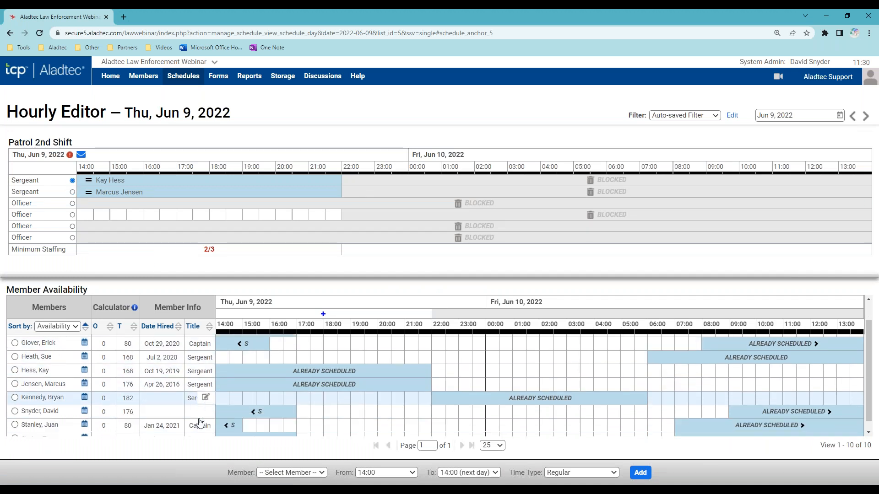
{"action": "scroll", "coordinate": [199, 423], "scroll_direction": "up", "scroll_amount": 2}
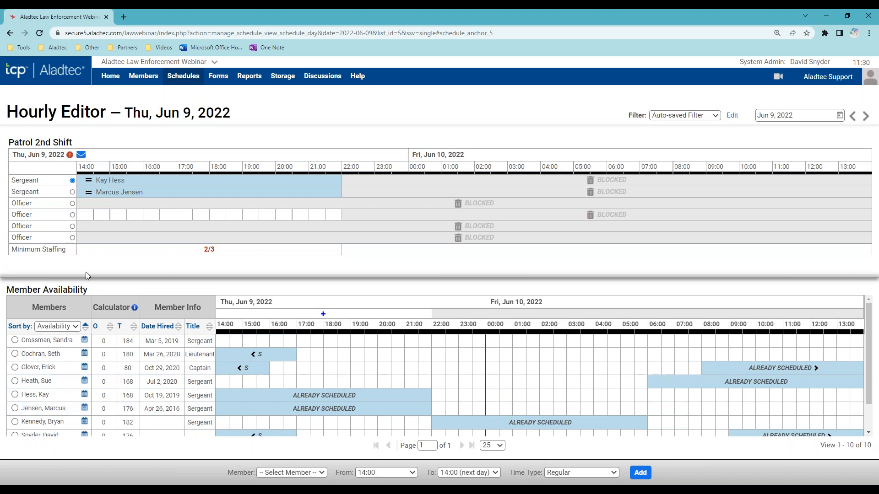
{"action": "left_click", "coordinate": [73, 215]}
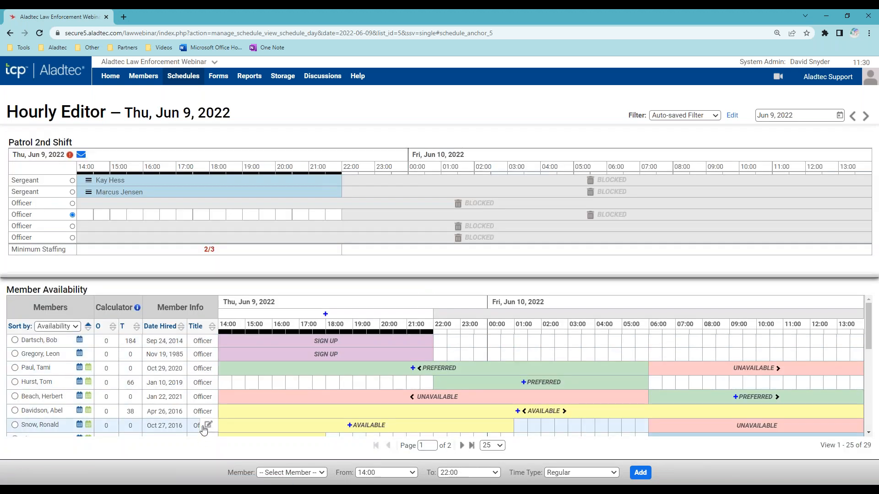
{"action": "scroll", "coordinate": [266, 402], "scroll_direction": "down", "scroll_amount": 2}
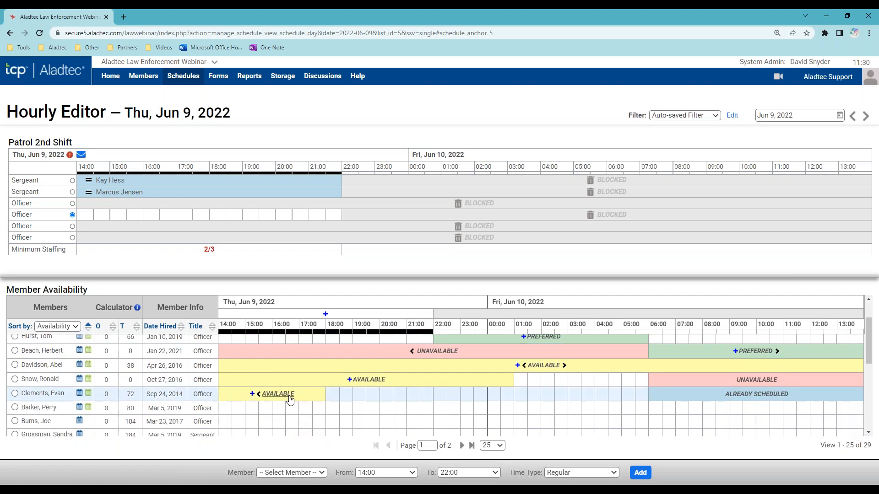
{"action": "scroll", "coordinate": [266, 402], "scroll_direction": "up", "scroll_amount": 2}
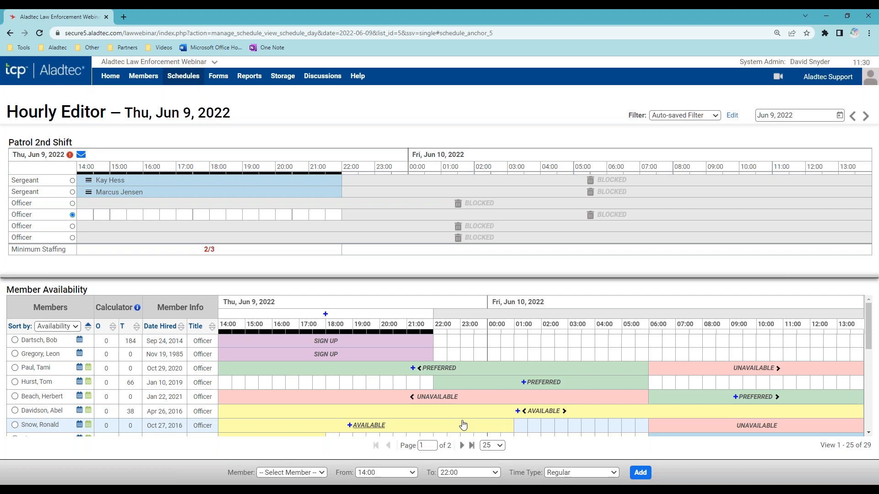
{"action": "left_click_drag", "start_coordinate": [54, 410], "coordinate": [311, 423]}
{"action": "left_click_drag", "start_coordinate": [35, 412], "coordinate": [128, 213]}
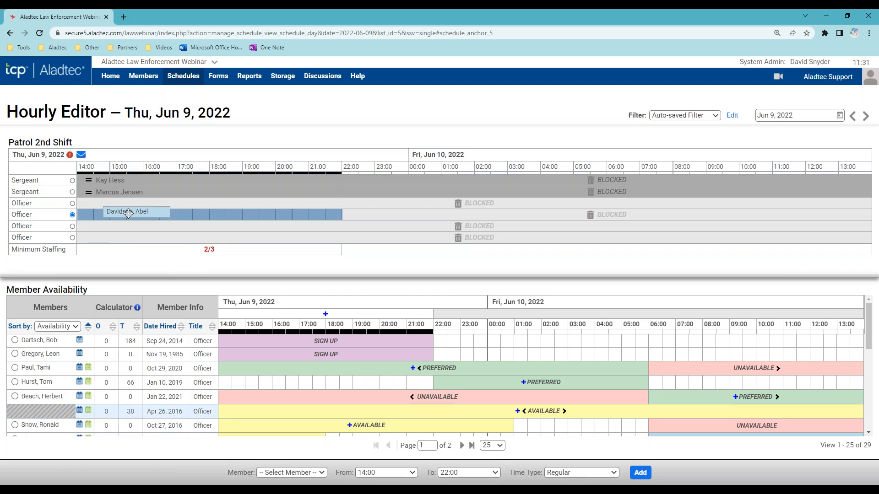
{"action": "left_click_drag", "start_coordinate": [128, 213], "coordinate": [35, 414]}
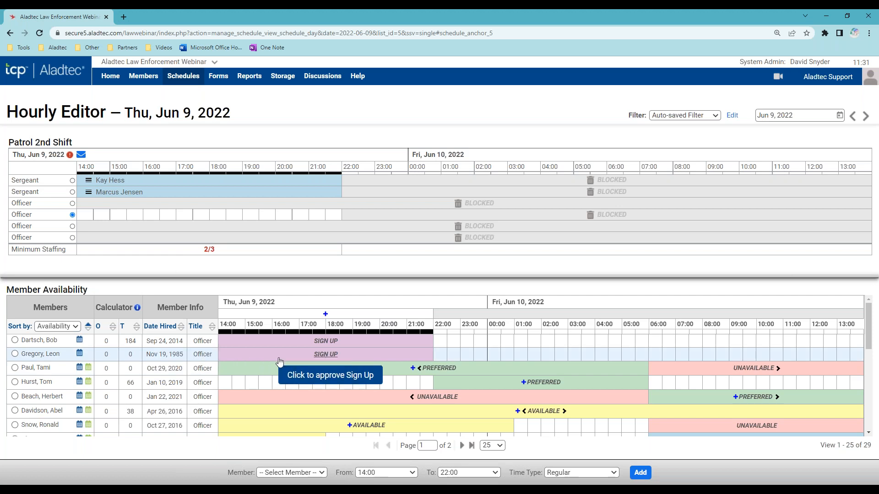
- Approve the officer's pending 14:00–22:00 sign-up, bringing Jun 9's Patrol 2nd Shift to 3/3
{"action": "left_click", "coordinate": [333, 357]}
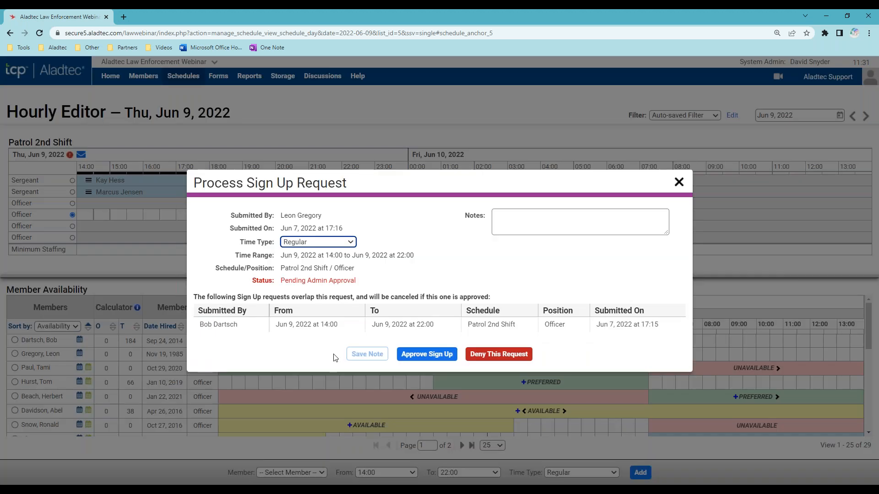
{"action": "left_click", "coordinate": [436, 356]}
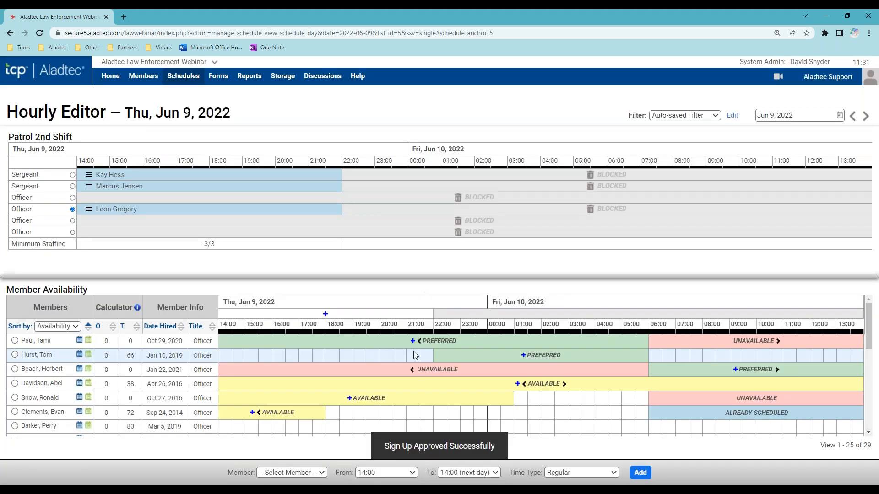
{"action": "mouse_move", "coordinate": [198, 211]}
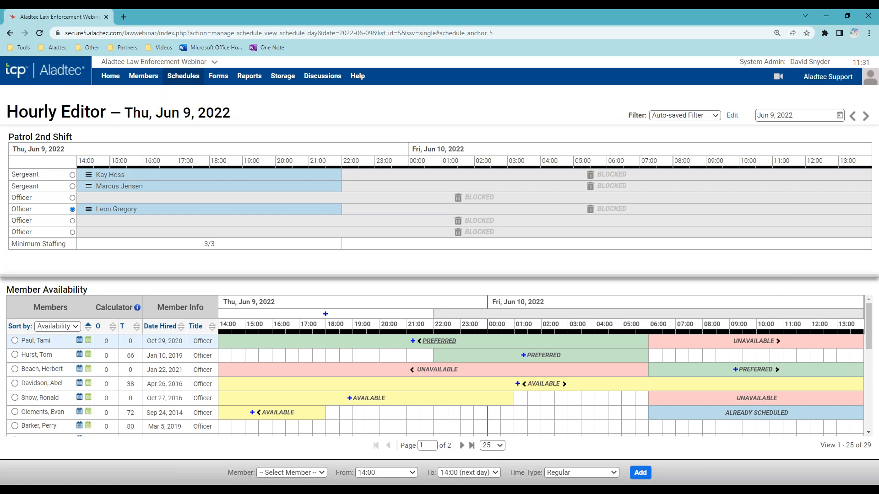
- Open another Officer row ending near 22:00 and schedule an available officer into it
{"action": "left_click_drag", "start_coordinate": [80, 221], "coordinate": [394, 221]}
{"action": "left_click_drag", "start_coordinate": [294, 208], "coordinate": [343, 219]}
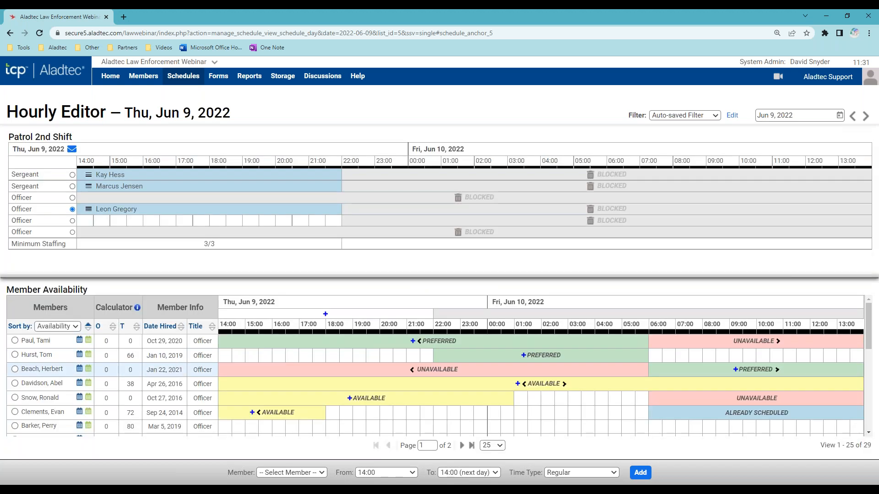
{"action": "left_click_drag", "start_coordinate": [42, 383], "coordinate": [163, 217]}
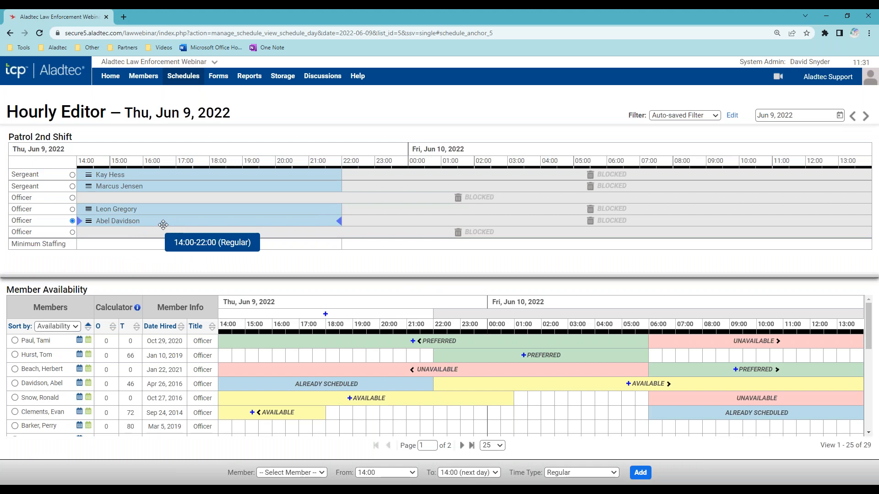
{"action": "mouse_move", "coordinate": [339, 220]}
{"action": "left_mouse_down"}
{"action": "mouse_move", "coordinate": [181, 219]}
{"action": "mouse_move", "coordinate": [341, 220]}
{"action": "left_mouse_up"}
- Submit Sick Leave (accrued) time off for that officer's new 14:00–22:00 shift
{"action": "left_click", "coordinate": [90, 222]}
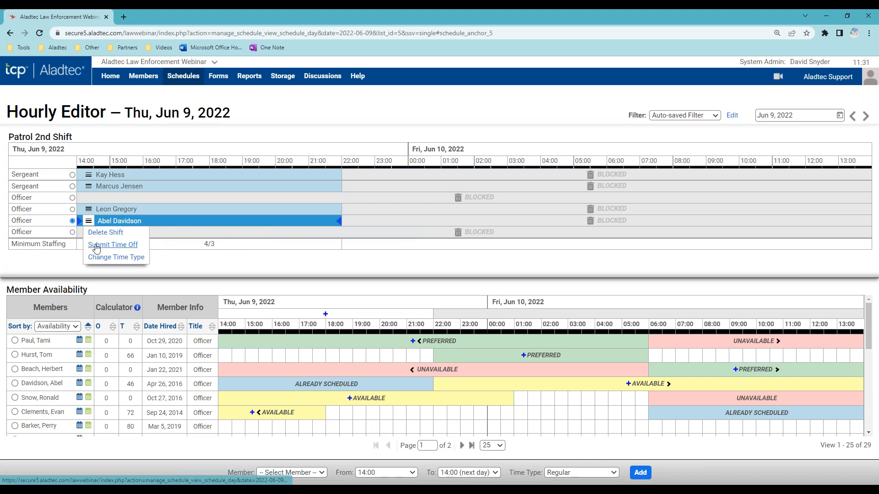
{"action": "left_click", "coordinate": [97, 248]}
{"action": "left_click", "coordinate": [250, 256]}
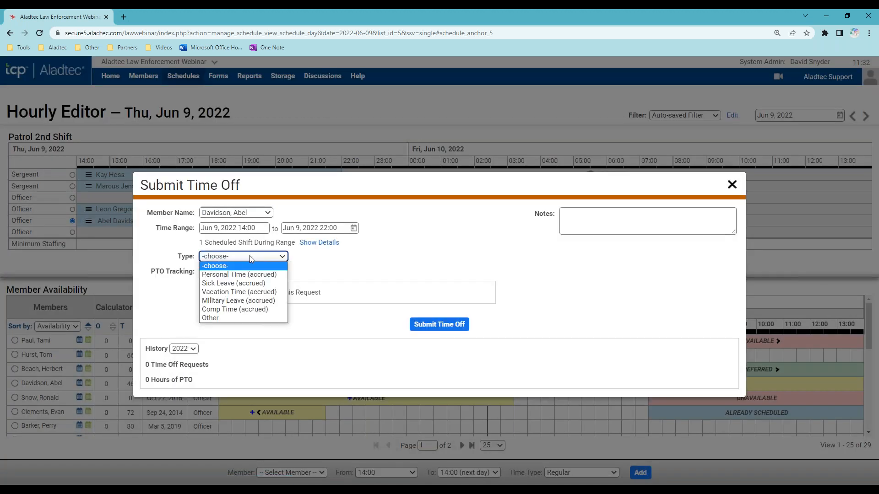
{"action": "left_click", "coordinate": [269, 284]}
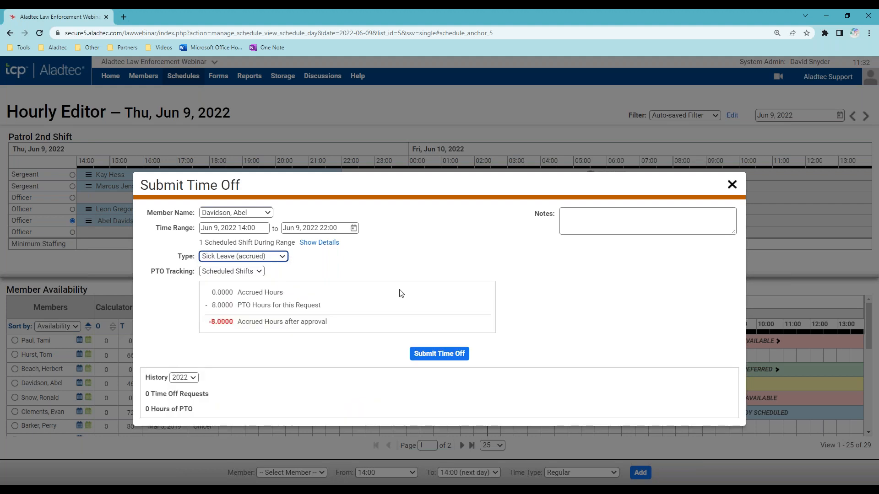
{"action": "left_click", "coordinate": [443, 351]}
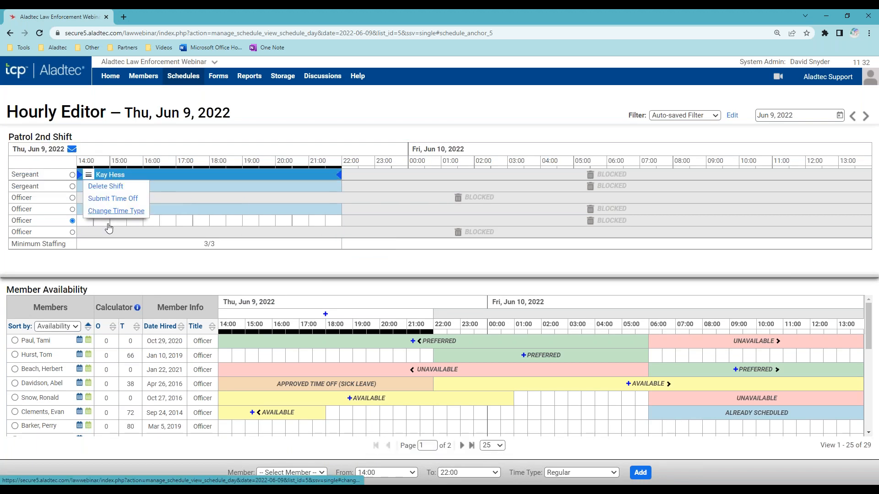
- Change the officer's 14:00–22:00 shift time type to Overtime (Call Out)
{"action": "mouse_move", "coordinate": [89, 210]}
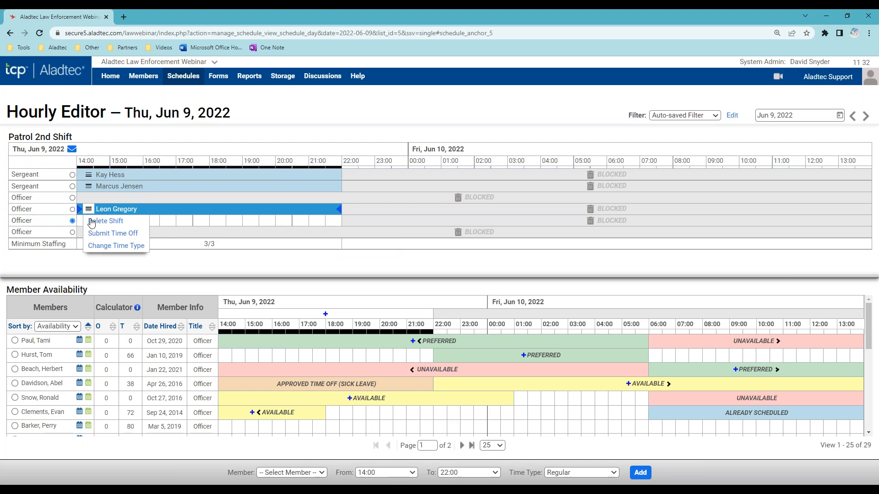
{"action": "left_click", "coordinate": [106, 246]}
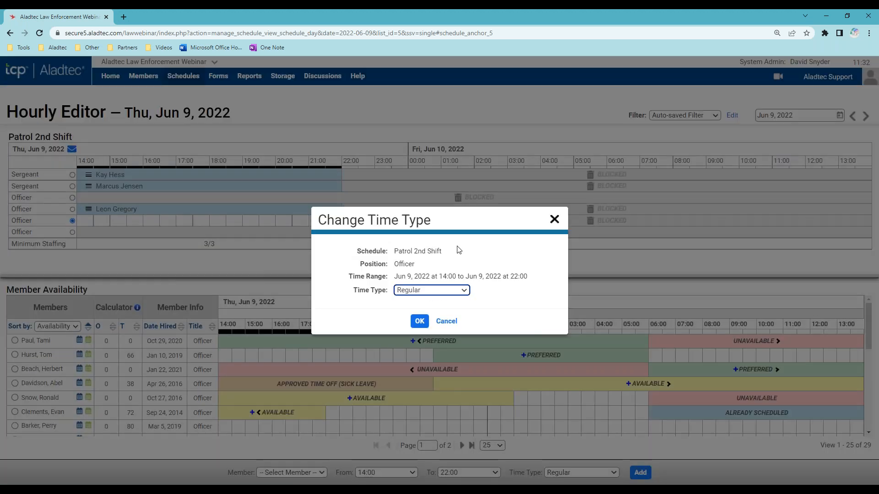
{"action": "left_click", "coordinate": [447, 291]}
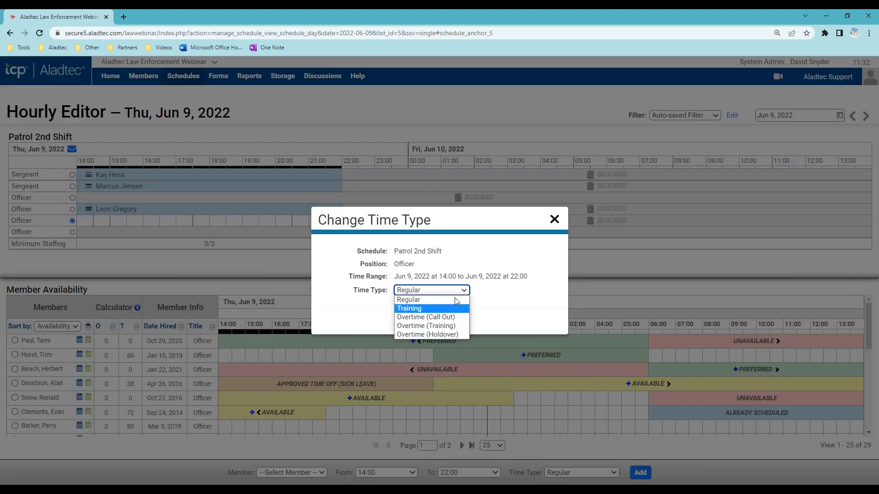
{"action": "left_click", "coordinate": [460, 317]}
{"action": "left_click", "coordinate": [419, 322]}
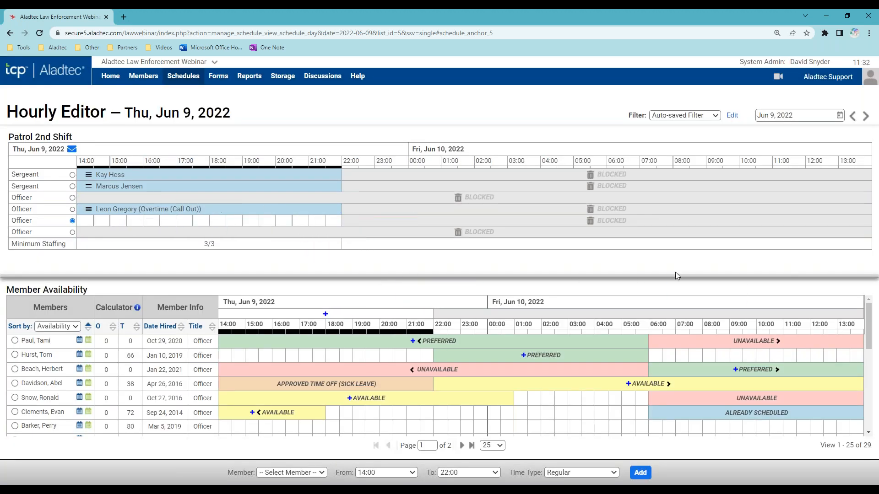
- Add Patrol 3rd Shift to the Hourly Editor's view filter
{"action": "left_click", "coordinate": [732, 116]}
{"action": "left_click", "coordinate": [623, 187]}
{"action": "left_click", "coordinate": [784, 471]}
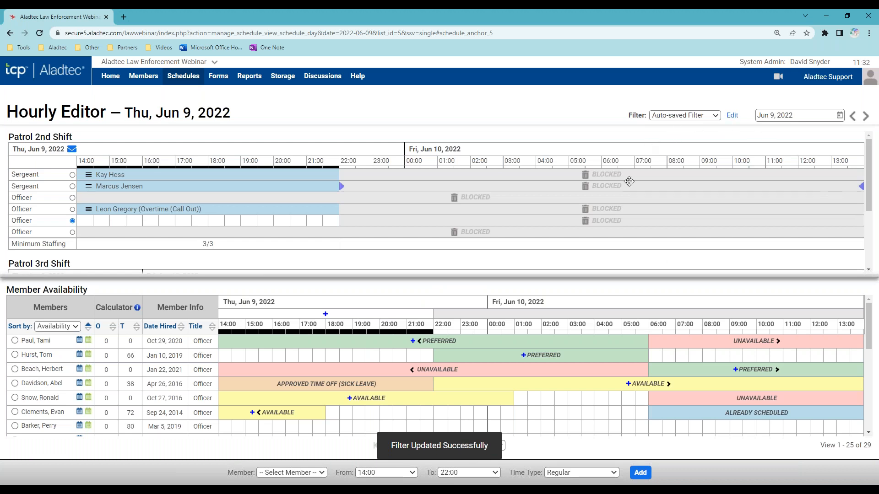
- Enlarge the schedule area and move a 3rd-shift officer into the empty 2nd-shift Officer row
{"action": "left_click_drag", "start_coordinate": [513, 277], "coordinate": [501, 429]}
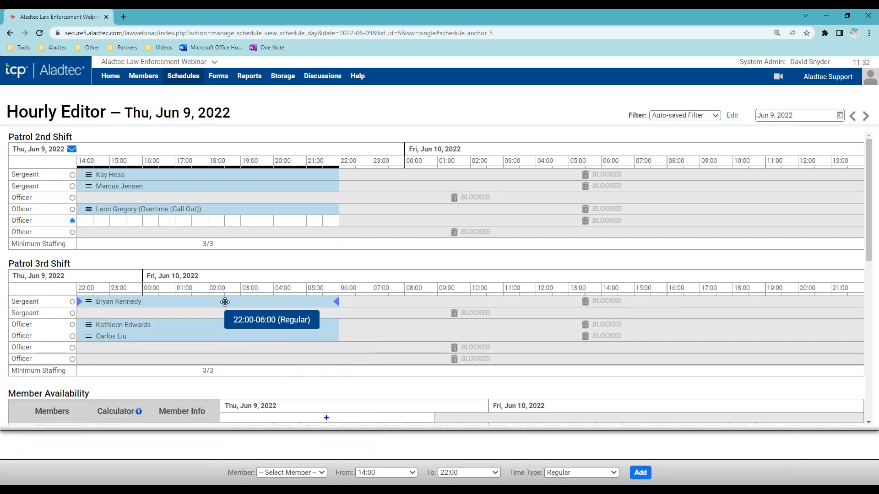
{"action": "left_click_drag", "start_coordinate": [199, 326], "coordinate": [202, 220]}
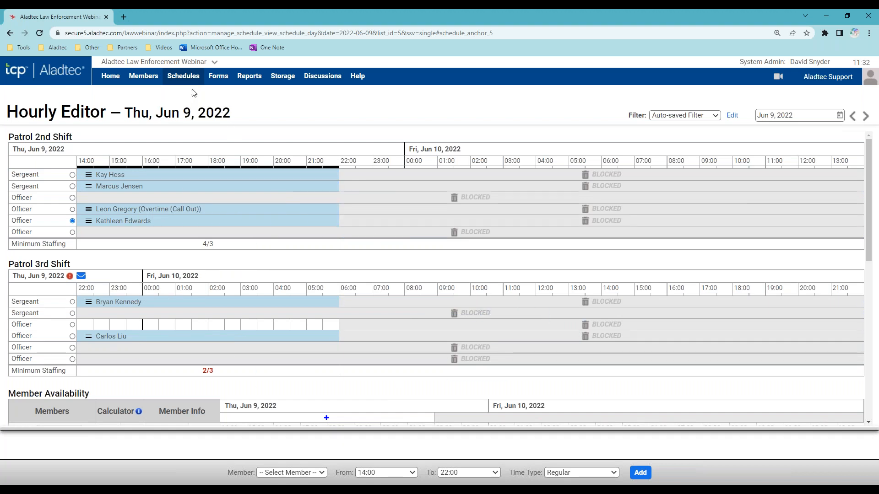
{"action": "mouse_move", "coordinate": [191, 81]}
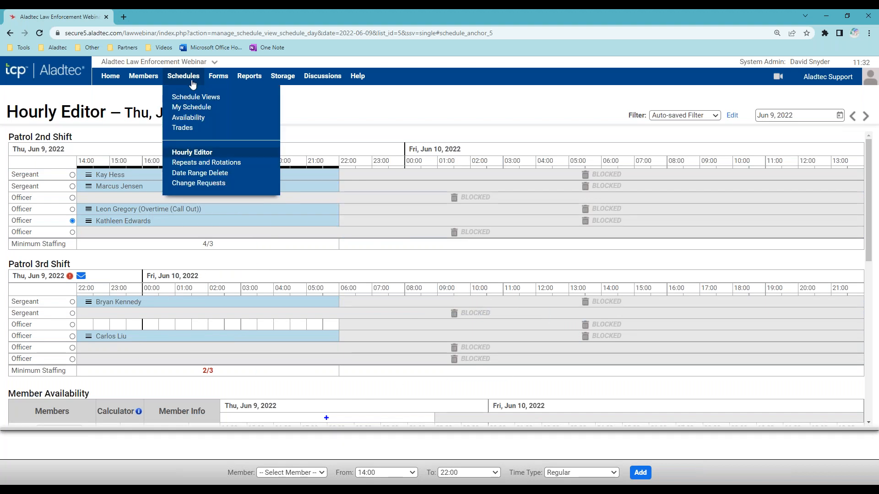
- Open My Schedule viewed as another member and toggle scheduled shifts off and on
{"action": "left_click", "coordinate": [197, 108]}
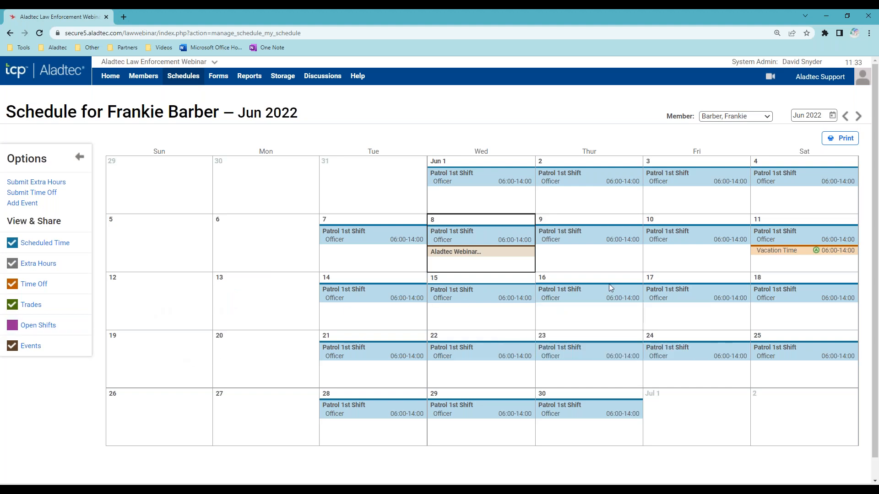
{"action": "left_click", "coordinate": [819, 76]}
{"action": "left_click", "coordinate": [780, 190]}
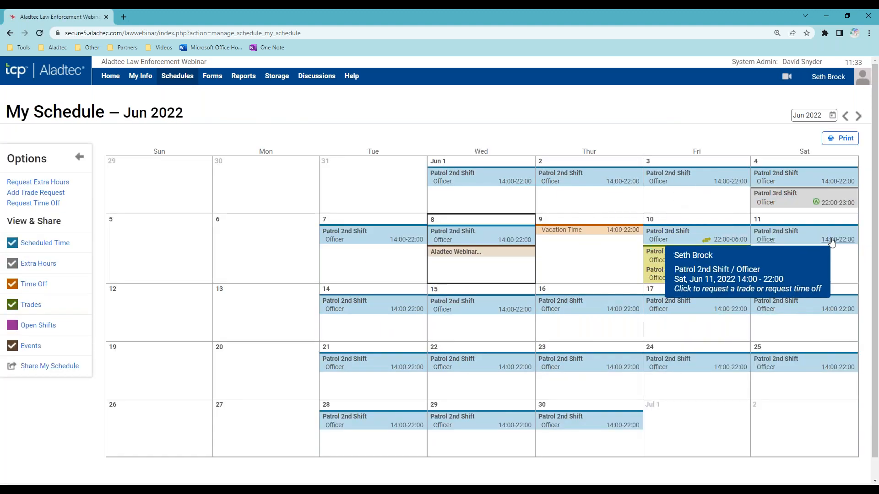
{"action": "double_click", "coordinate": [40, 249]}
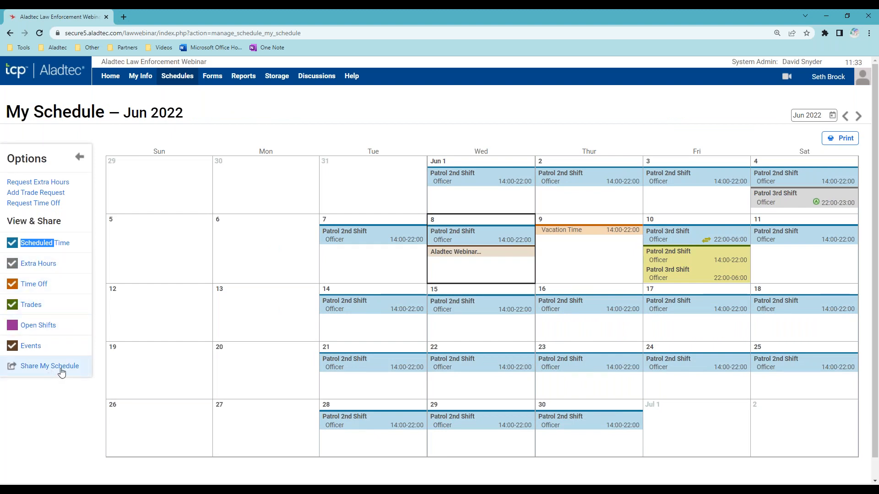
{"action": "left_click", "coordinate": [57, 402]}
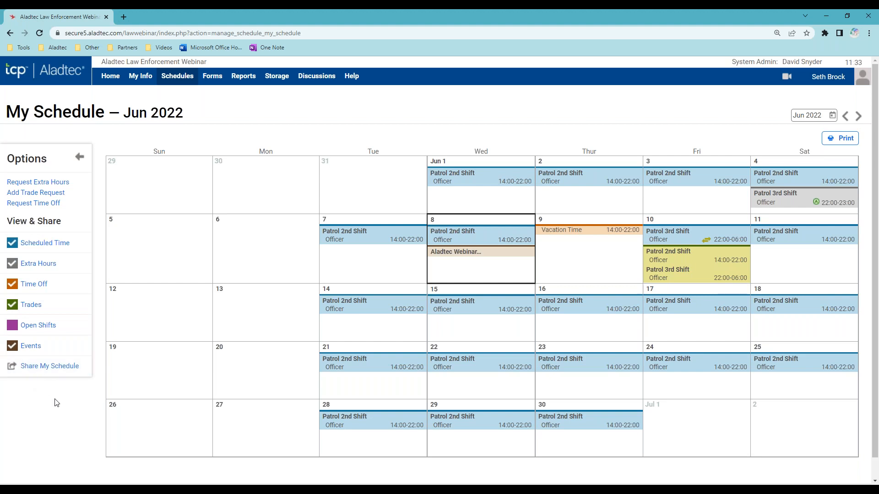
- Start a time-off request for the Jun 11 shift, view the types, then discard it
{"action": "left_click", "coordinate": [829, 239]}
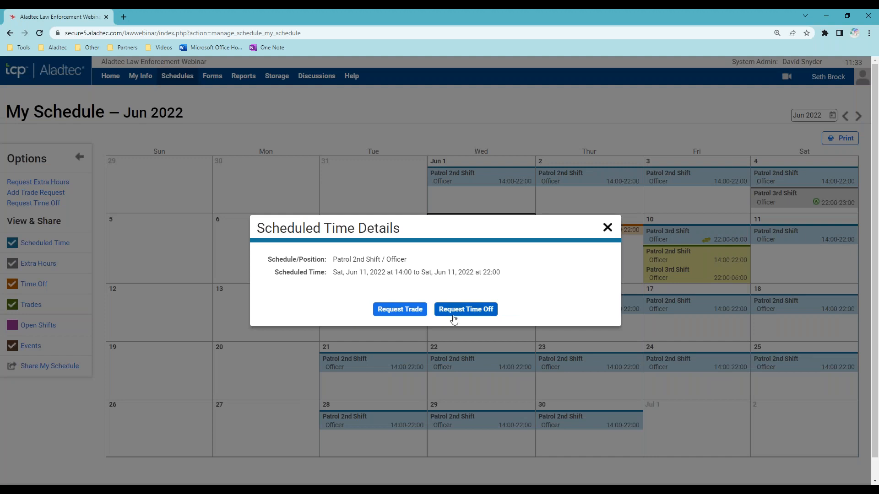
{"action": "left_click", "coordinate": [471, 309]}
{"action": "left_click", "coordinate": [274, 264]}
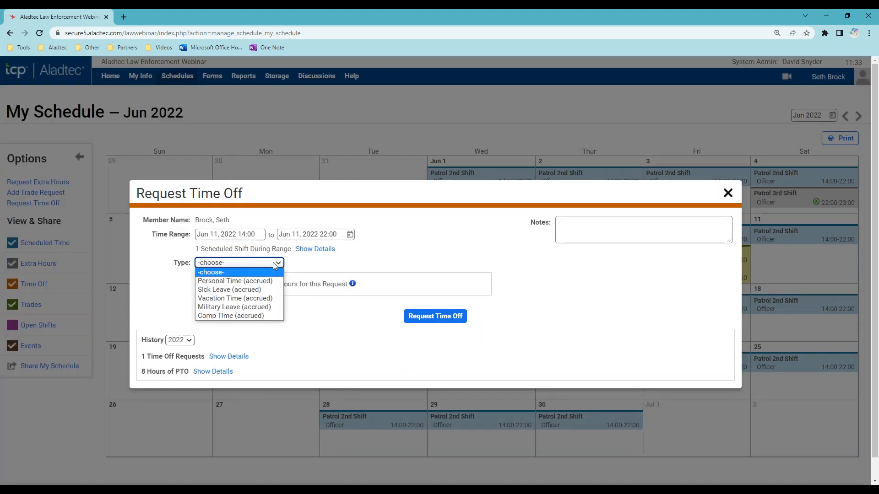
{"action": "left_click", "coordinate": [728, 193]}
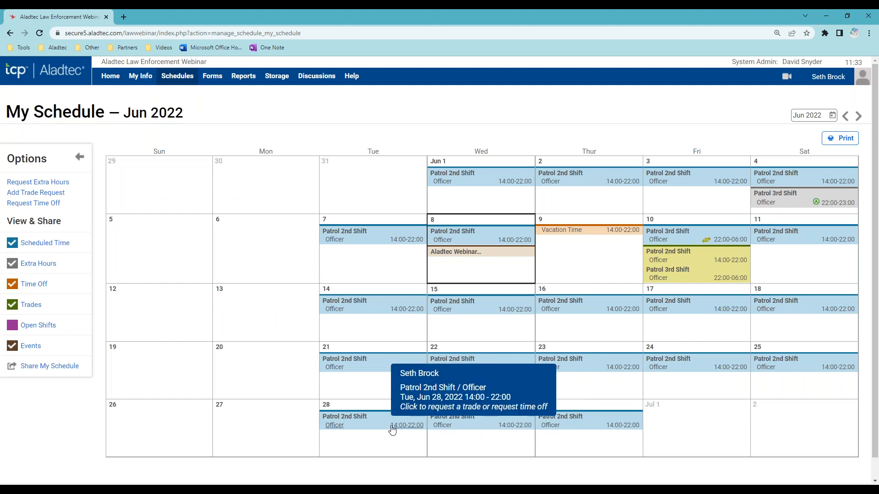
{"action": "scroll", "coordinate": [391, 429], "scroll_direction": "down", "scroll_amount": 1}
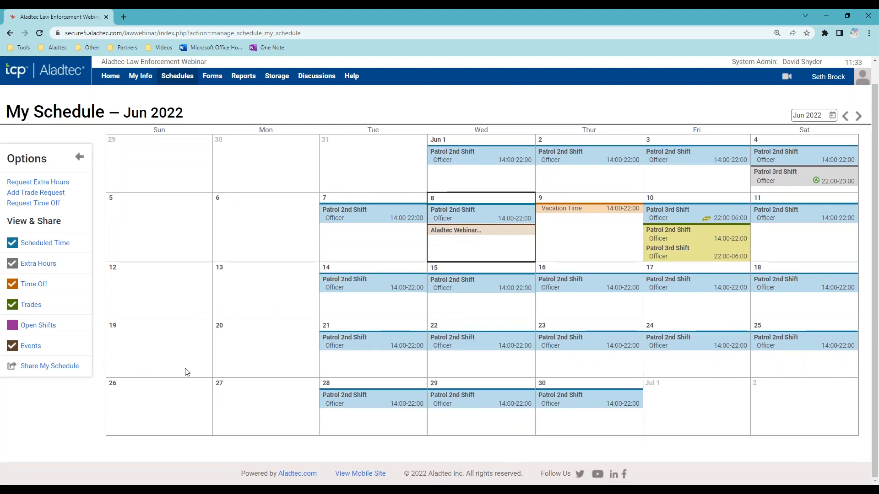
- Switch to the mobile site and narrow the browser window to phone width
{"action": "left_click", "coordinate": [365, 476]}
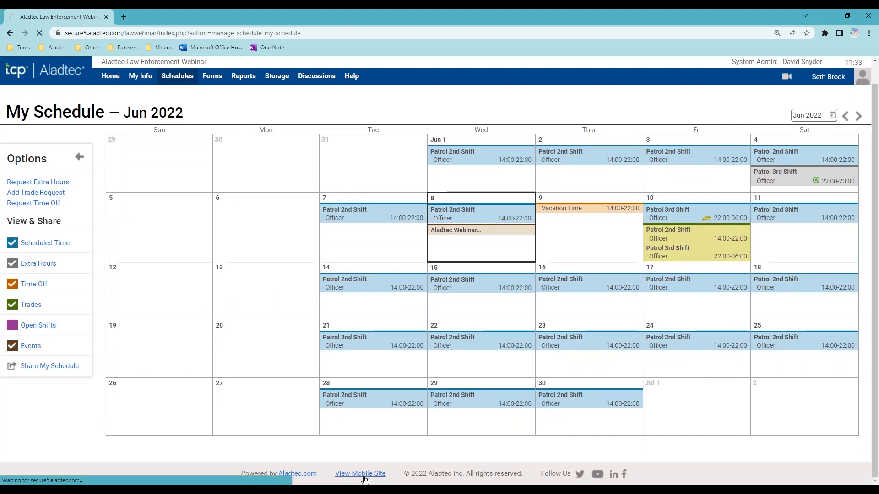
{"action": "left_click", "coordinate": [846, 16]}
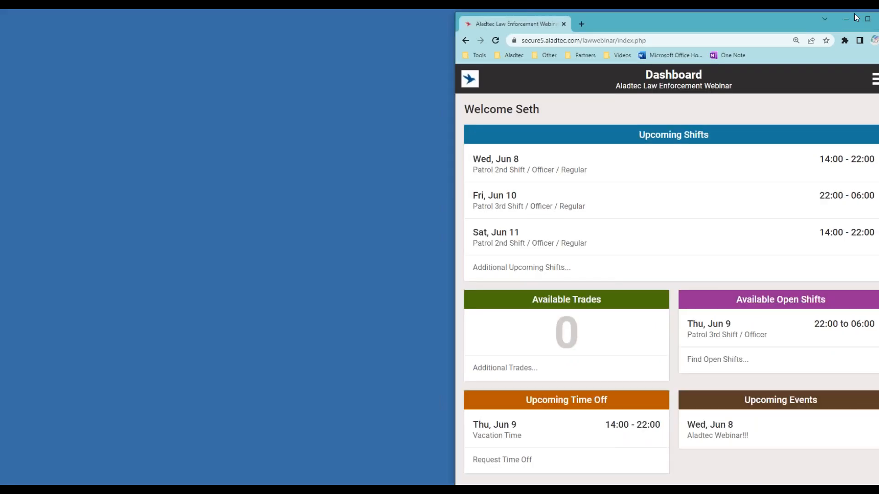
{"action": "left_click_drag", "start_coordinate": [754, 38], "coordinate": [507, 28]}
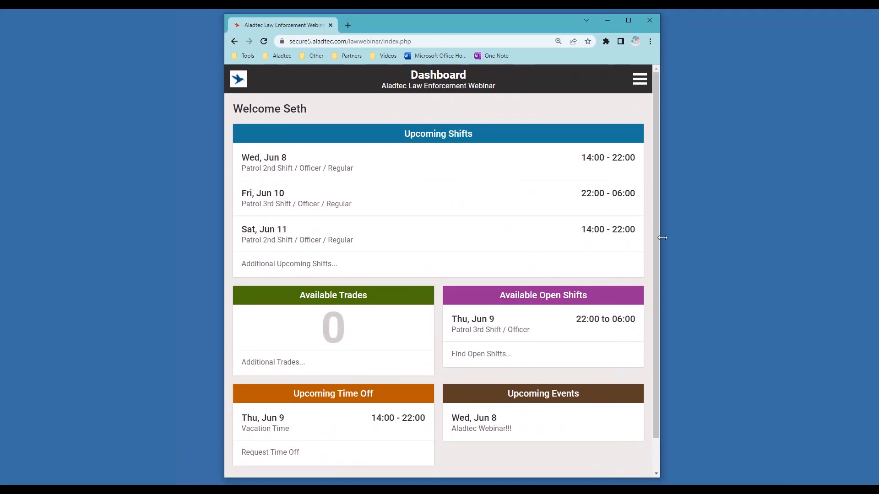
{"action": "left_click_drag", "start_coordinate": [660, 237], "coordinate": [604, 236]}
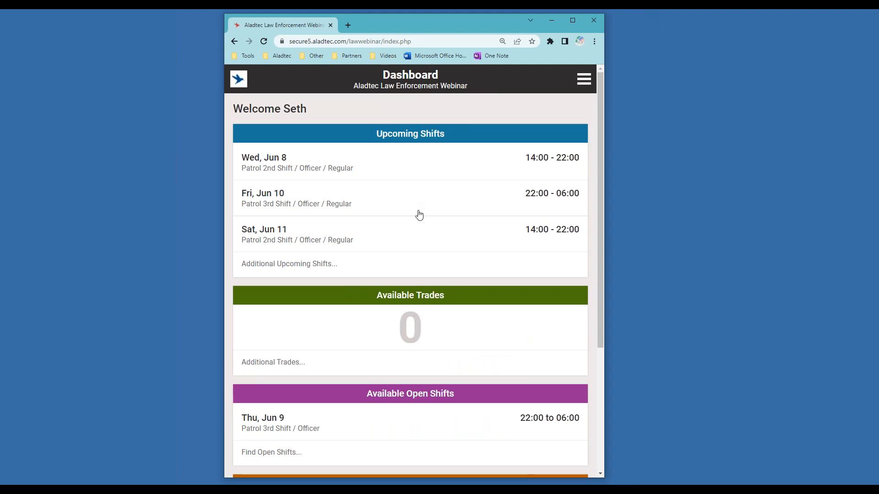
{"action": "scroll", "coordinate": [476, 269], "scroll_direction": "down", "scroll_amount": 3}
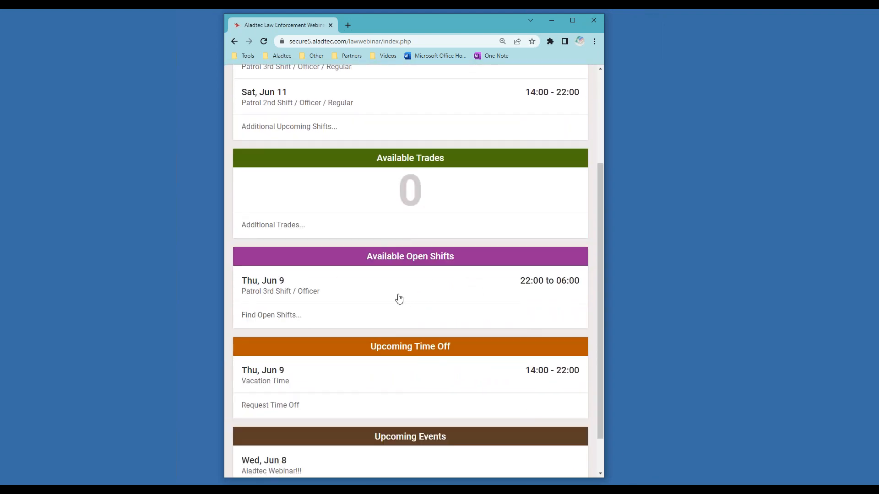
{"action": "scroll", "coordinate": [408, 297], "scroll_direction": "down", "scroll_amount": 2}
{"action": "scroll", "coordinate": [408, 302], "scroll_direction": "up", "scroll_amount": 2}
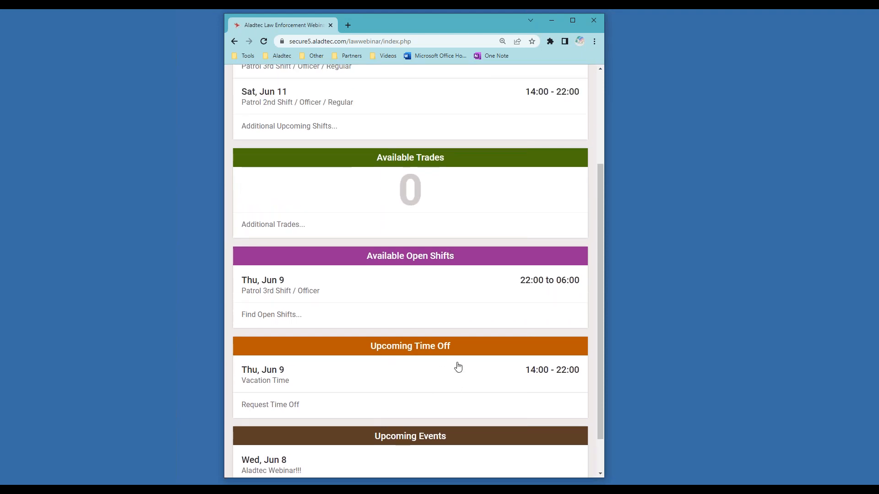
{"action": "scroll", "coordinate": [494, 284], "scroll_direction": "up", "scroll_amount": 3}
- Open mobile My Schedule and view the Jun 17 Patrol 2nd Shift details
{"action": "left_click", "coordinate": [583, 79]}
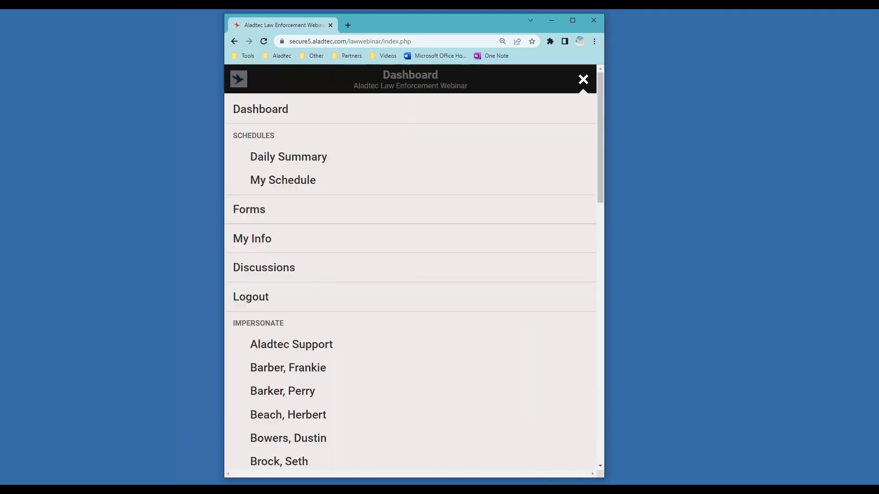
{"action": "left_click", "coordinate": [290, 182]}
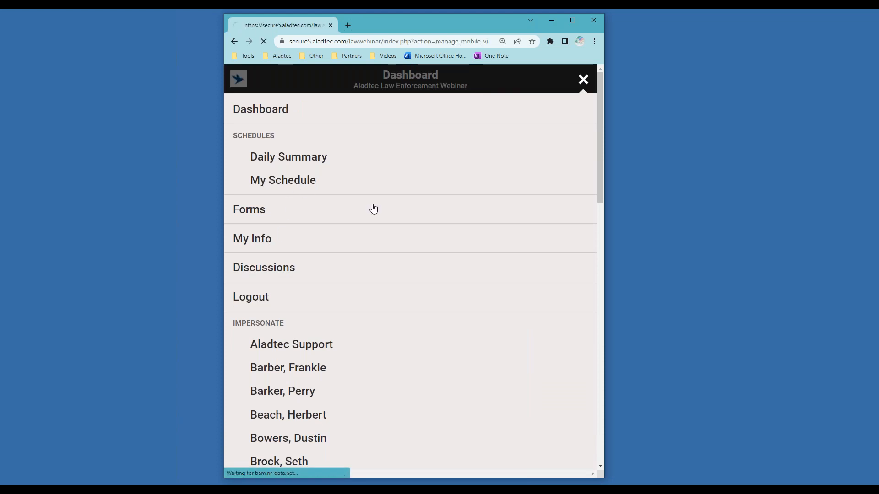
{"action": "left_click", "coordinate": [521, 286]}
{"action": "scroll", "coordinate": [520, 286], "scroll_direction": "down", "scroll_amount": 2}
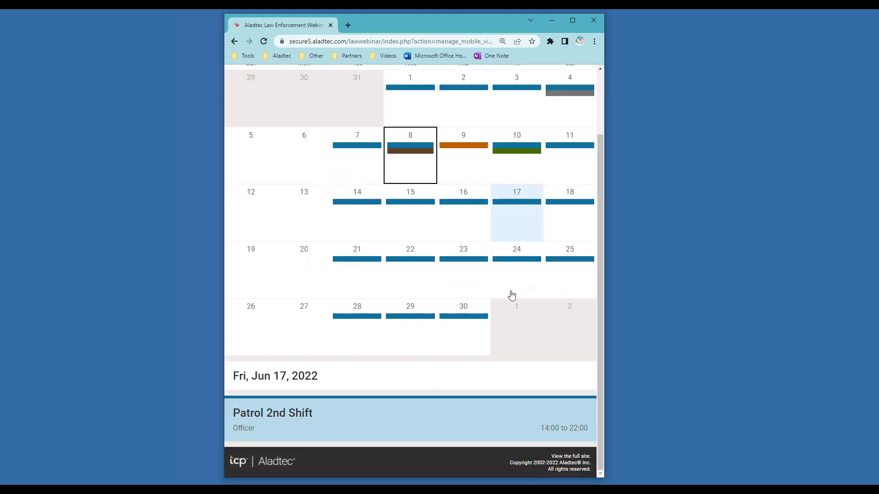
{"action": "left_click", "coordinate": [427, 427]}
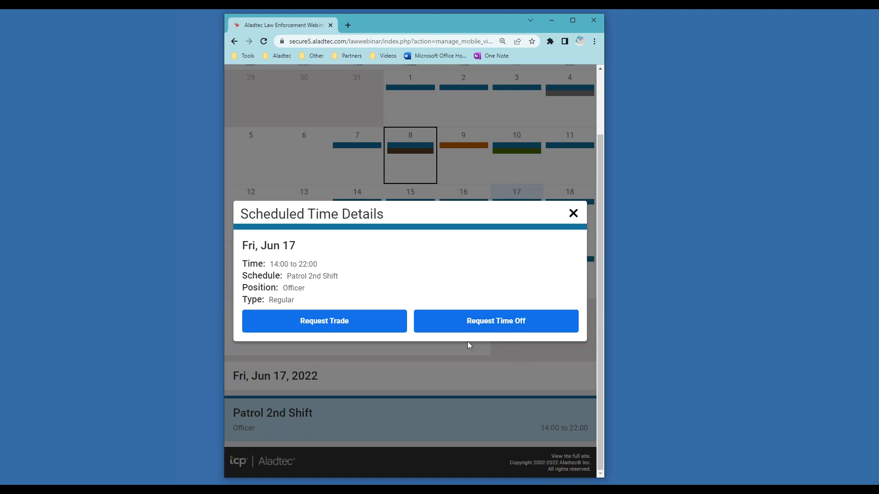
{"action": "left_click", "coordinate": [573, 213]}
{"action": "scroll", "coordinate": [455, 281], "scroll_direction": "up", "scroll_amount": 2}
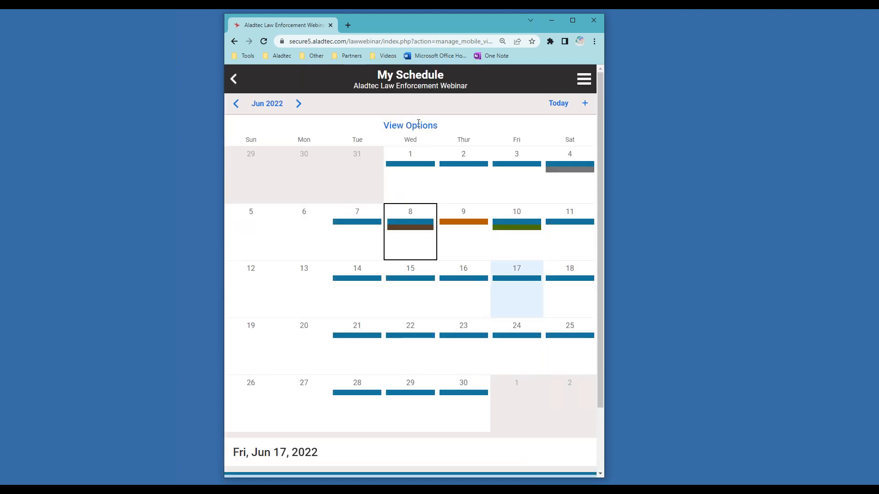
- Show all event types and open the Jun 18 Security Detail open shift sign-up
{"action": "left_click", "coordinate": [410, 125]}
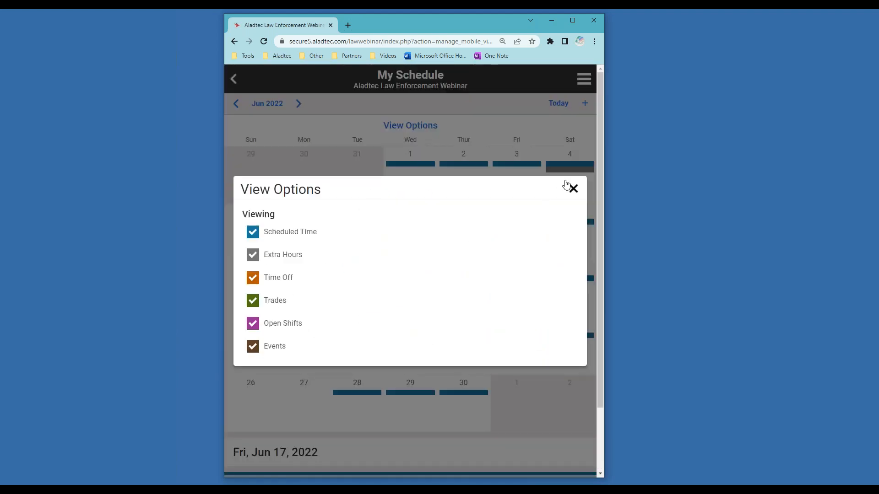
{"action": "left_click", "coordinate": [573, 188]}
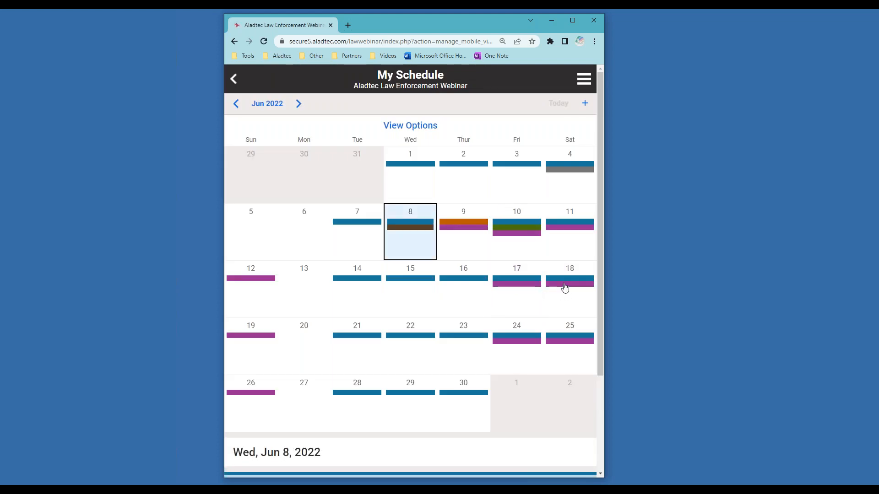
{"action": "left_click", "coordinate": [564, 287]}
{"action": "scroll", "coordinate": [414, 434], "scroll_direction": "down", "scroll_amount": 3}
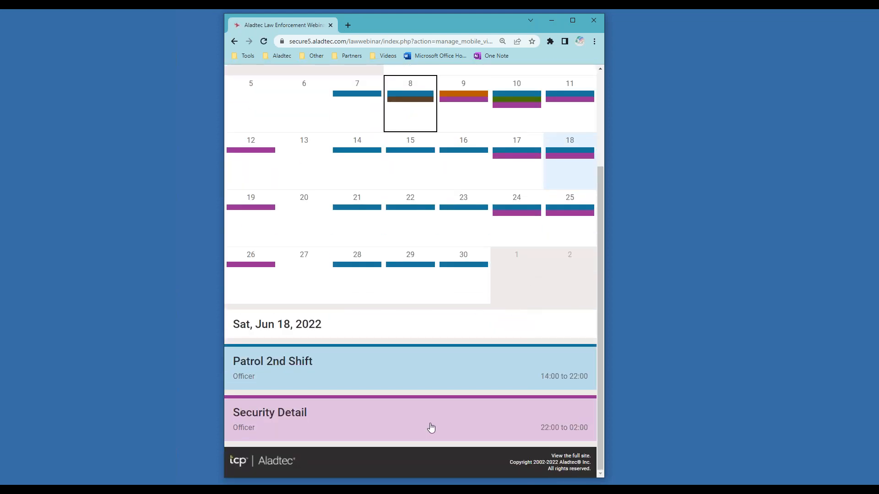
{"action": "left_click", "coordinate": [430, 427]}
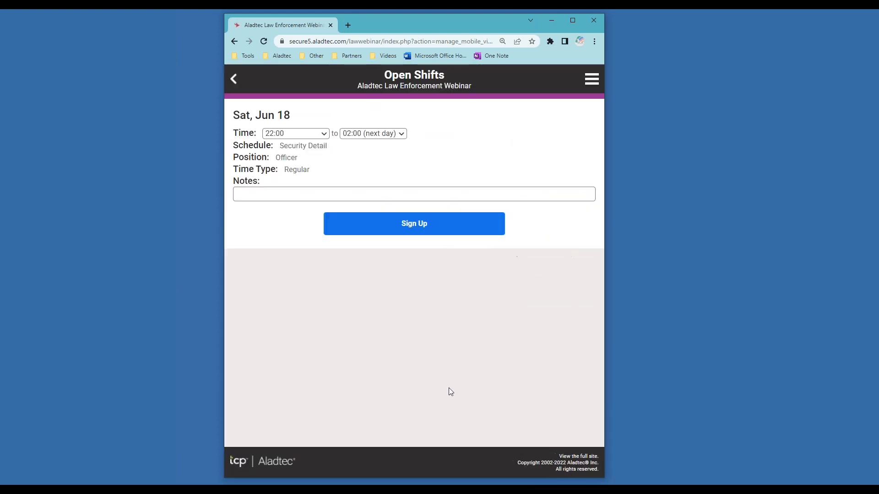
{"action": "left_click", "coordinate": [236, 81]}
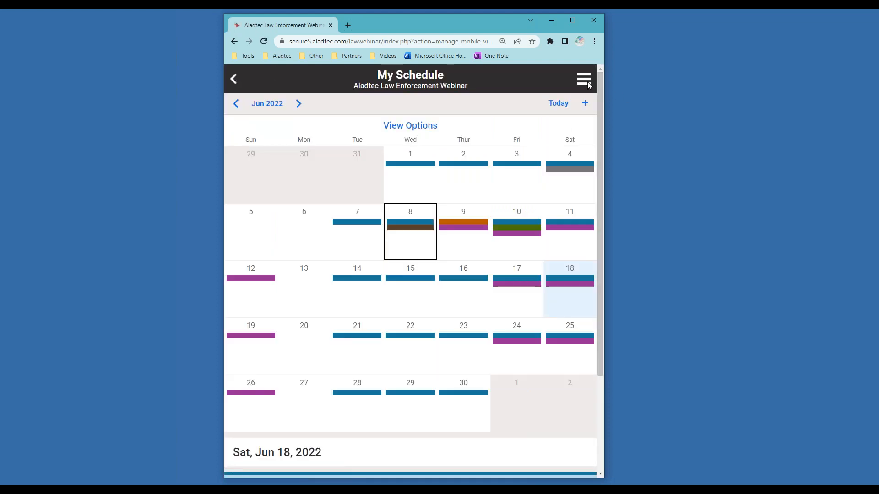
{"action": "left_click", "coordinate": [592, 79]}
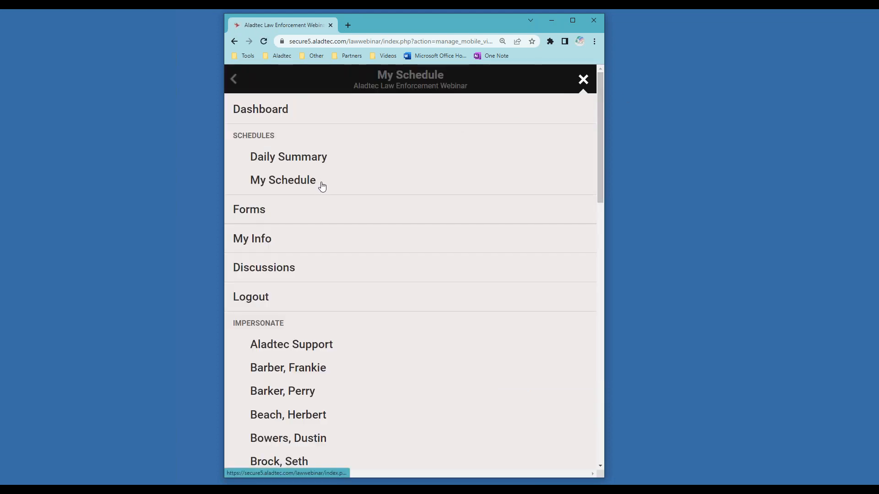
- View the Work Order - Vehicle Report Form from the mobile Forms list
{"action": "left_click", "coordinate": [261, 213]}
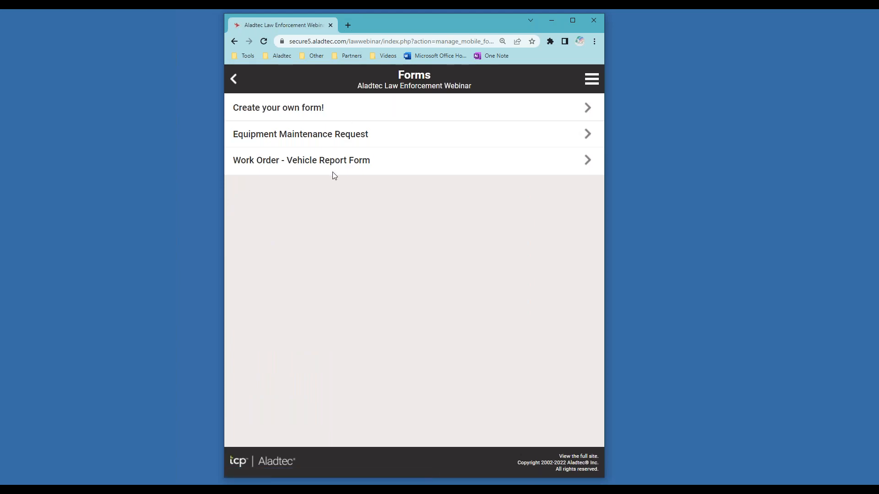
{"action": "left_click", "coordinate": [336, 166]}
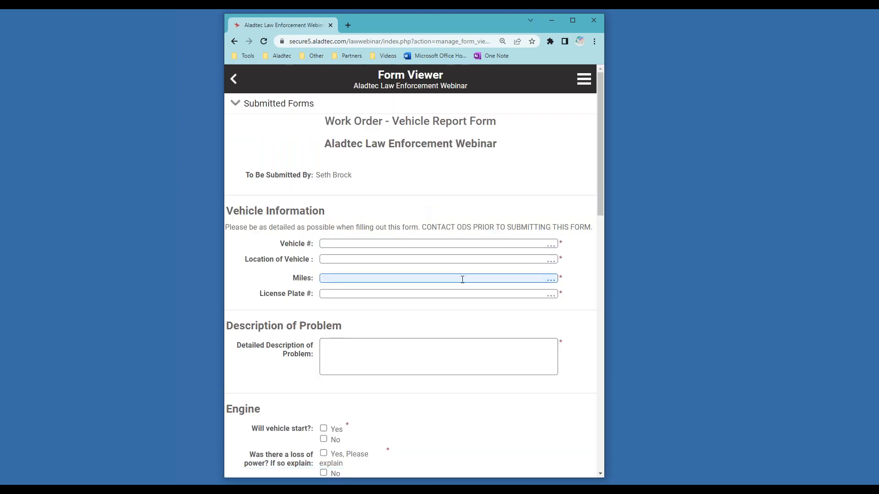
{"action": "scroll", "coordinate": [471, 320], "scroll_direction": "down", "scroll_amount": 5}
{"action": "scroll", "coordinate": [471, 319], "scroll_direction": "up", "scroll_amount": 5}
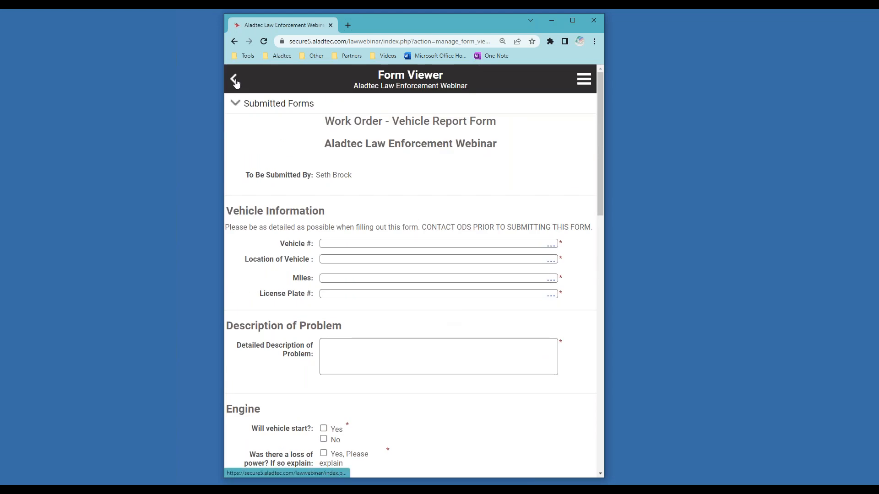
{"action": "left_click", "coordinate": [234, 79]}
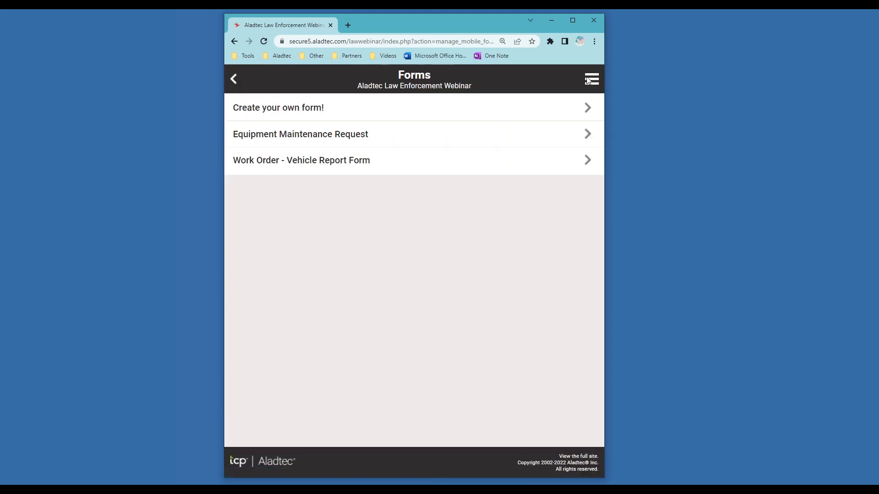
- Return to the mobile Dashboard and point out its Admin Tasks section
{"action": "left_click", "coordinate": [583, 79]}
{"action": "left_click", "coordinate": [409, 205]}
{"action": "left_click", "coordinate": [234, 78]}
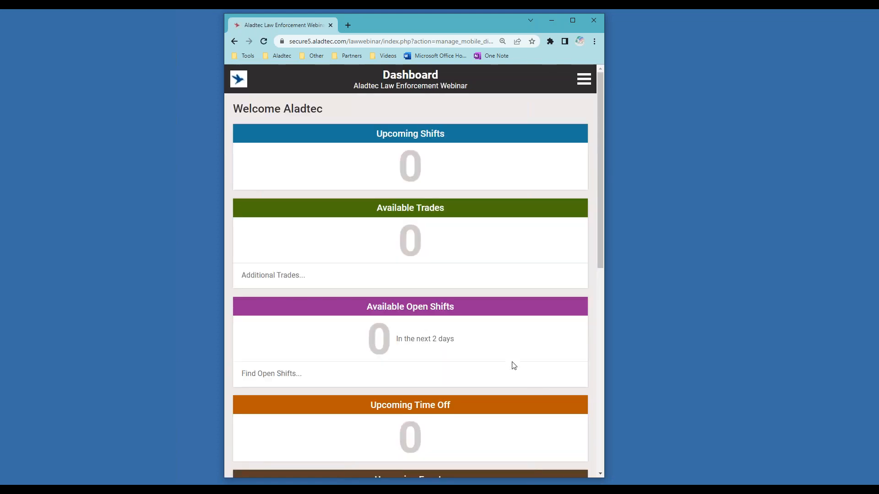
{"action": "scroll", "coordinate": [513, 366], "scroll_direction": "down", "scroll_amount": 8}
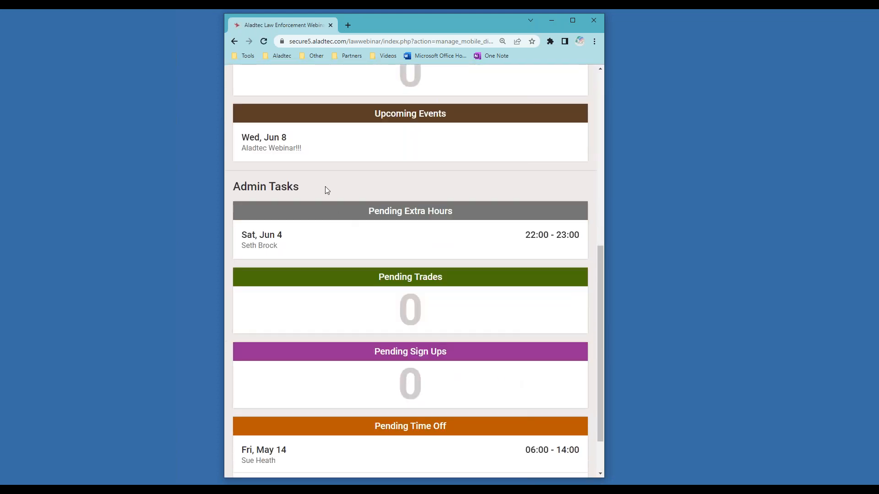
{"action": "left_click_drag", "start_coordinate": [325, 187], "coordinate": [233, 183]}
{"action": "scroll", "coordinate": [427, 369], "scroll_direction": "down", "scroll_amount": 2}
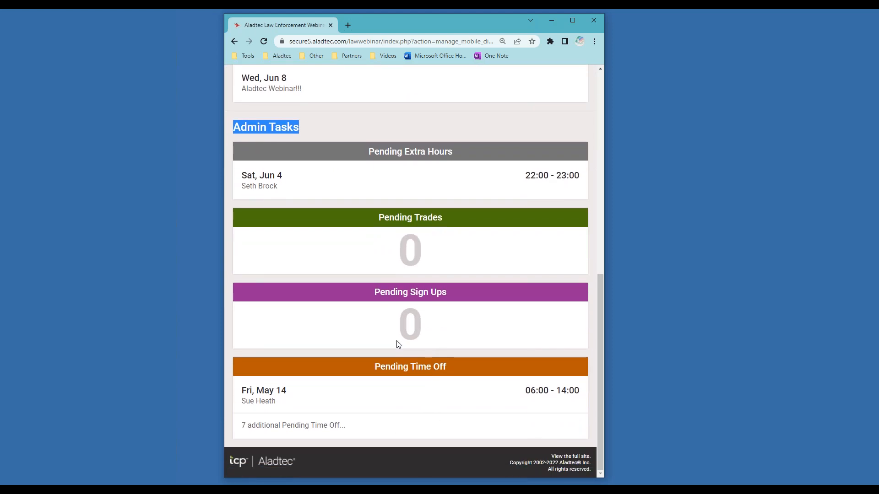
- Review the May 14 pending time-off request, then switch to the full site
{"action": "left_click", "coordinate": [397, 403]}
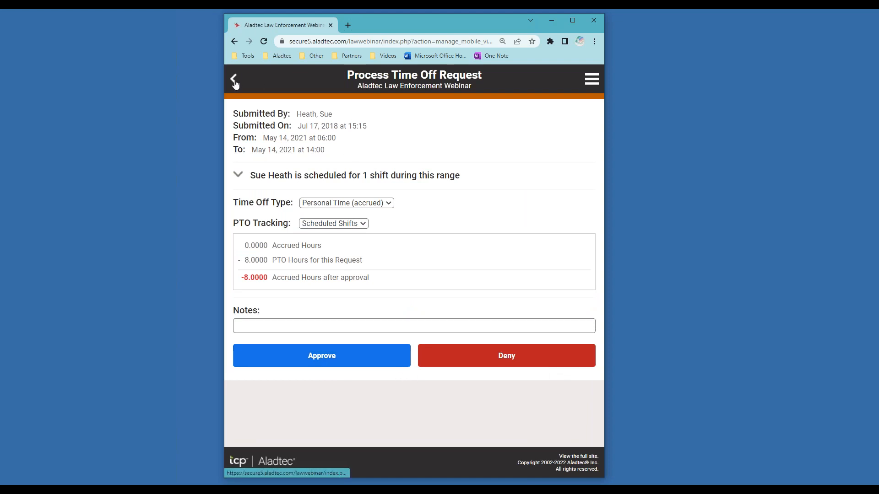
{"action": "scroll", "coordinate": [235, 81], "scroll_direction": "down", "scroll_amount": 3}
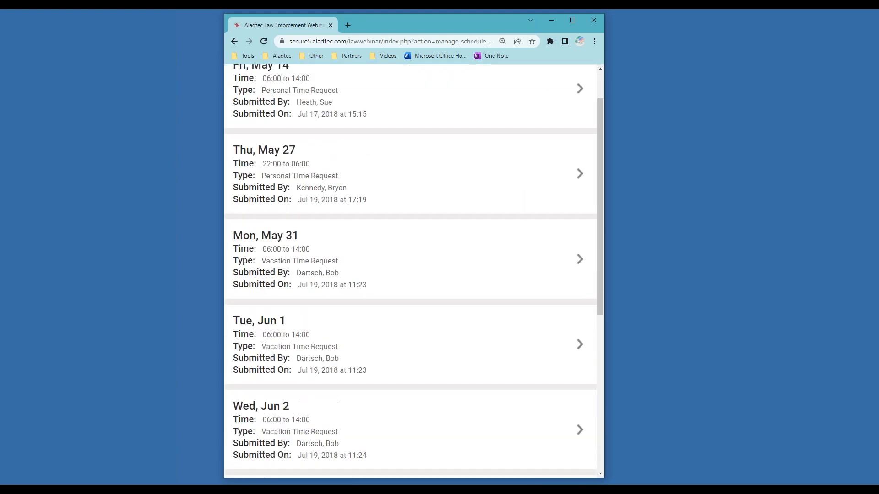
{"action": "scroll", "coordinate": [236, 81], "scroll_direction": "up", "scroll_amount": 3}
{"action": "left_click", "coordinate": [234, 80]}
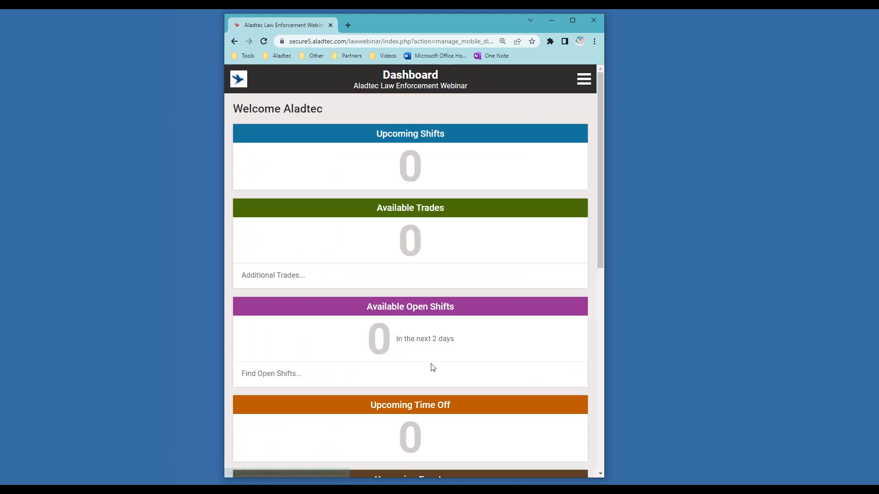
{"action": "scroll", "coordinate": [520, 383], "scroll_direction": "down", "scroll_amount": 9}
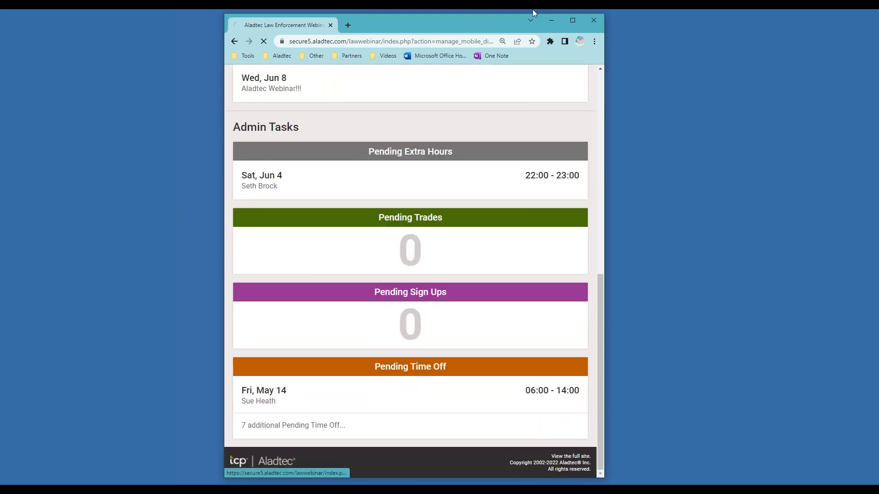
{"action": "left_click", "coordinate": [580, 457]}
- Switch to the full desktop site and open the Forms > Form Configurator page
{"action": "left_click", "coordinate": [572, 20]}
{"action": "mouse_move", "coordinate": [220, 77]}
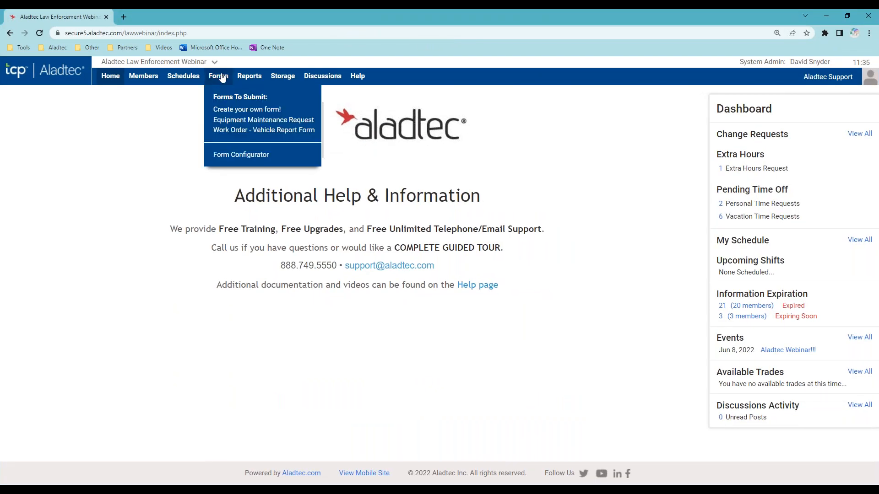
{"action": "left_click", "coordinate": [227, 155]}
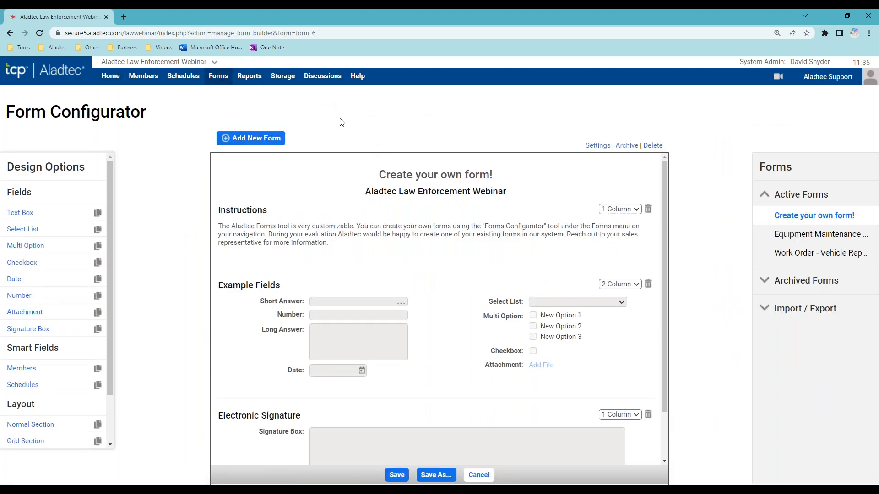
- Browse the Add New Form premade templates, such as Health and Shift Logs, then close the list
{"action": "left_click", "coordinate": [265, 143]}
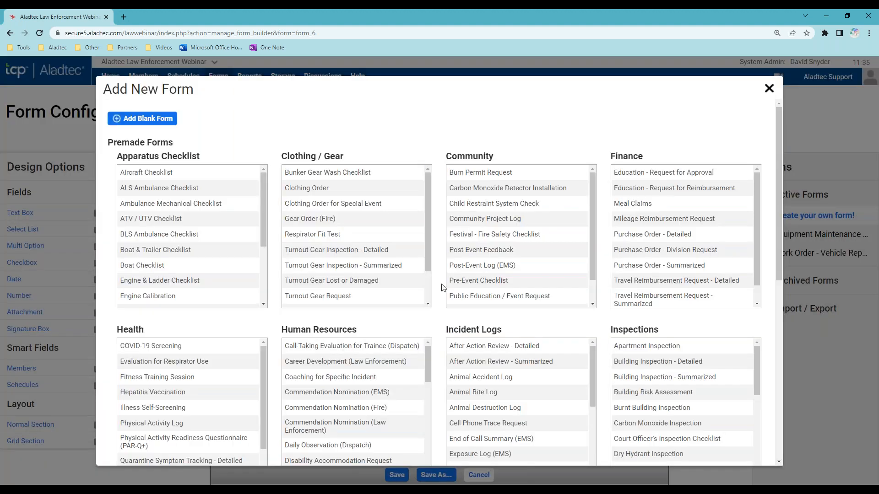
{"action": "scroll", "coordinate": [442, 305], "scroll_direction": "down", "scroll_amount": 7}
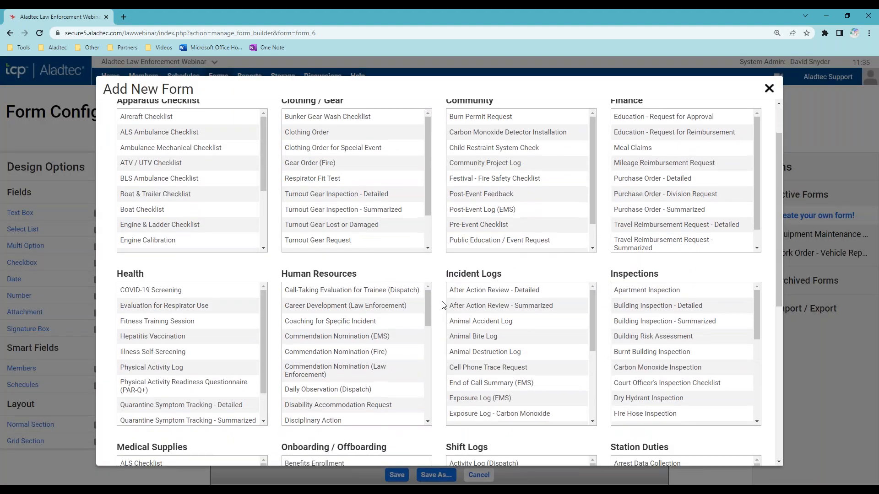
{"action": "scroll", "coordinate": [526, 272], "scroll_direction": "down", "scroll_amount": 5}
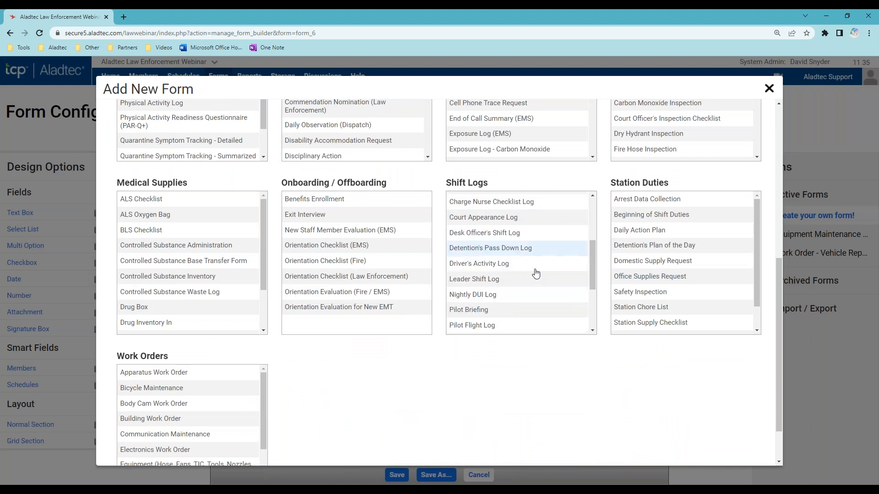
{"action": "scroll", "coordinate": [524, 278], "scroll_direction": "up", "scroll_amount": 9}
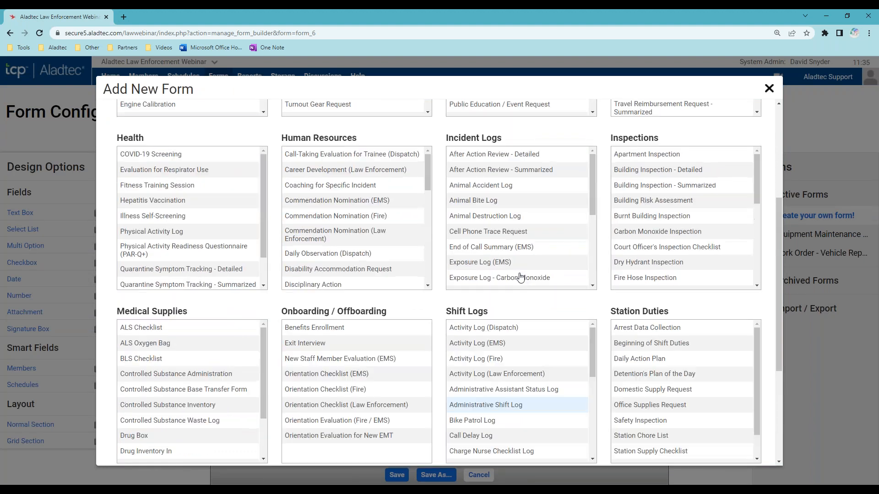
{"action": "scroll", "coordinate": [278, 193], "scroll_direction": "up", "scroll_amount": 3}
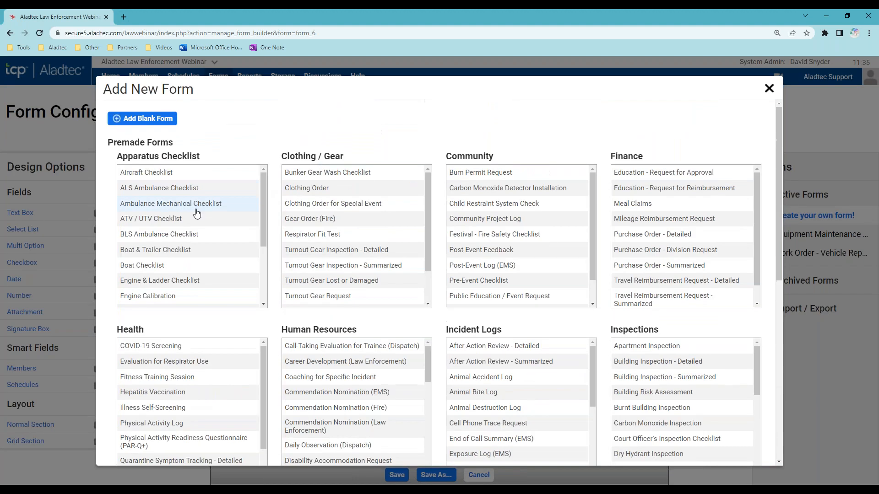
{"action": "scroll", "coordinate": [200, 211], "scroll_direction": "down", "scroll_amount": 3}
{"action": "scroll", "coordinate": [203, 218], "scroll_direction": "down", "scroll_amount": 3}
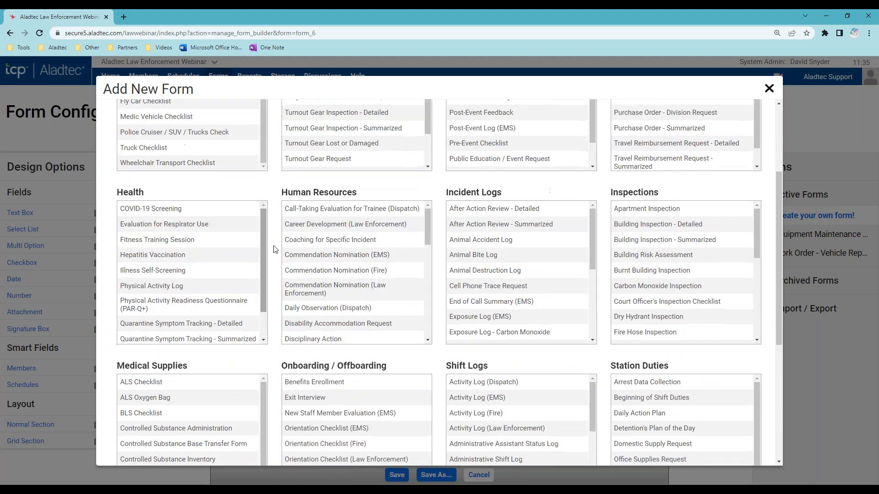
{"action": "scroll", "coordinate": [229, 302], "scroll_direction": "down", "scroll_amount": 1}
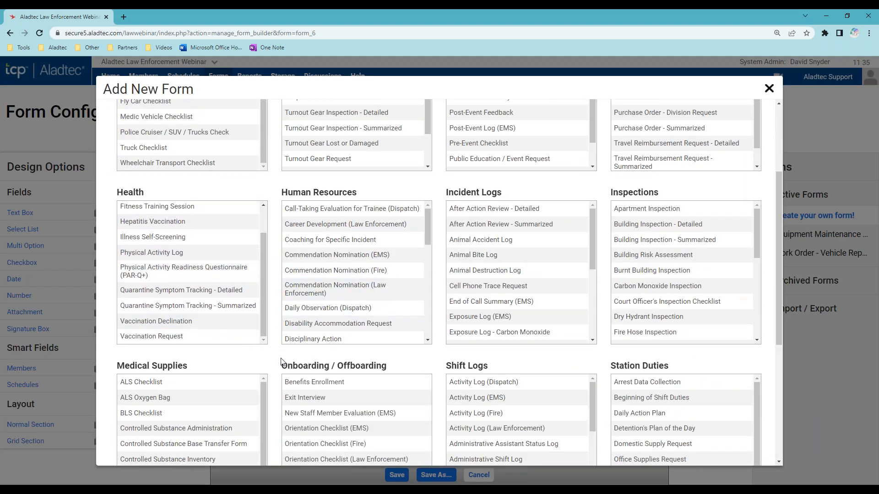
{"action": "scroll", "coordinate": [281, 362], "scroll_direction": "down", "scroll_amount": 2}
{"action": "scroll", "coordinate": [384, 184], "scroll_direction": "down", "scroll_amount": 7}
{"action": "scroll", "coordinate": [382, 191], "scroll_direction": "down", "scroll_amount": 2}
{"action": "scroll", "coordinate": [442, 315], "scroll_direction": "up", "scroll_amount": 5}
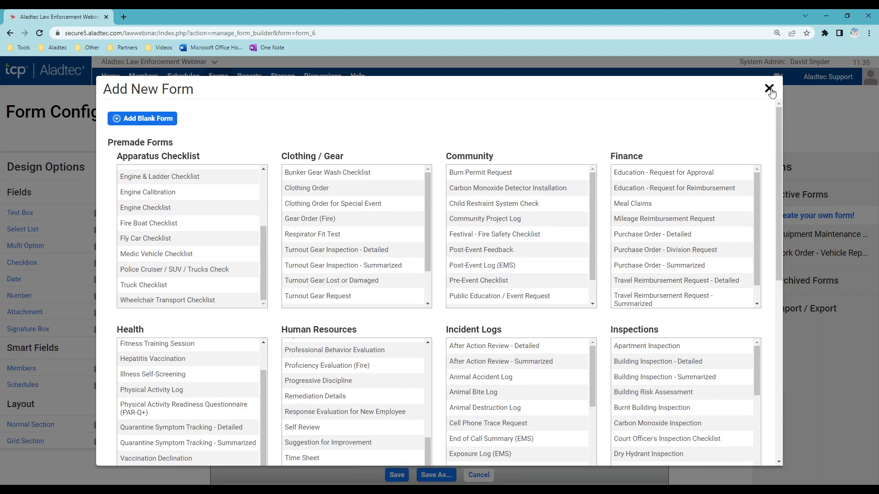
{"action": "left_click", "coordinate": [768, 89]}
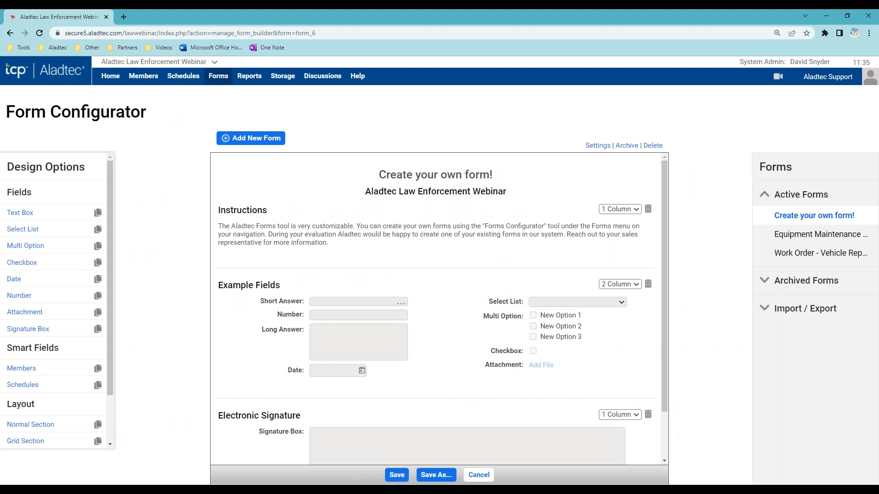
{"action": "mouse_move", "coordinate": [371, 304]}
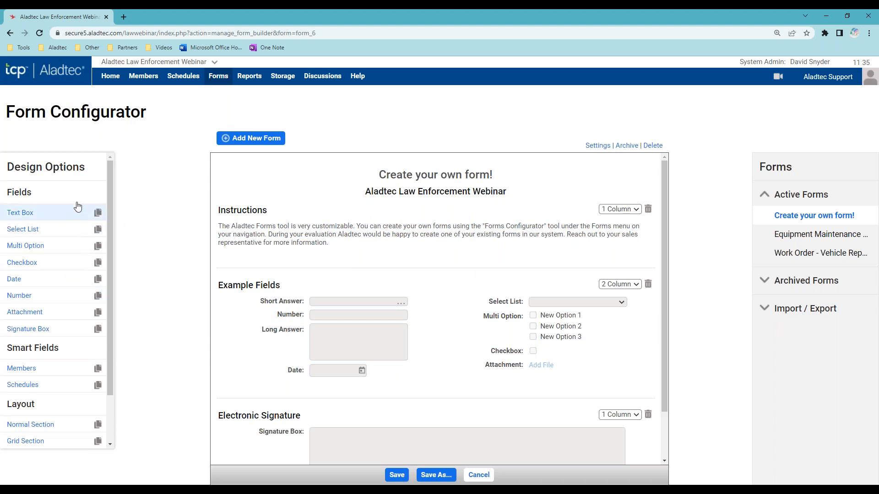
{"action": "mouse_move", "coordinate": [420, 244]}
{"action": "scroll", "coordinate": [472, 336], "scroll_direction": "down", "scroll_amount": 2}
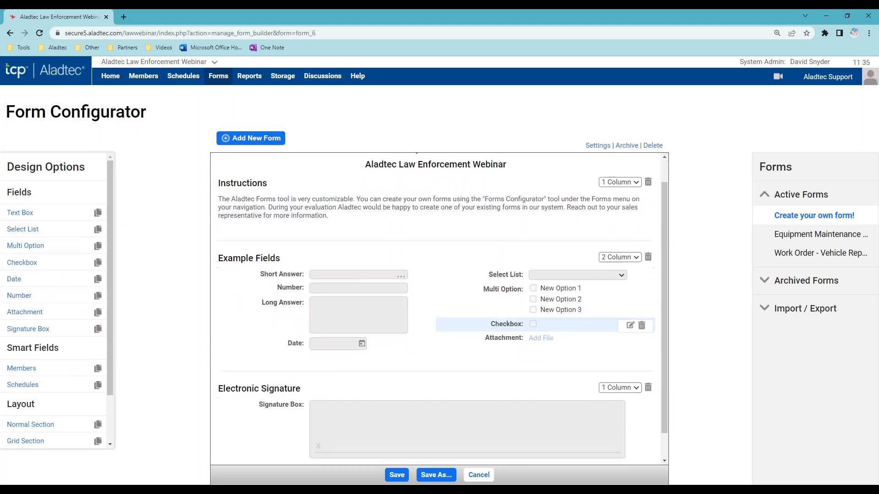
{"action": "scroll", "coordinate": [459, 335], "scroll_direction": "up", "scroll_amount": 2}
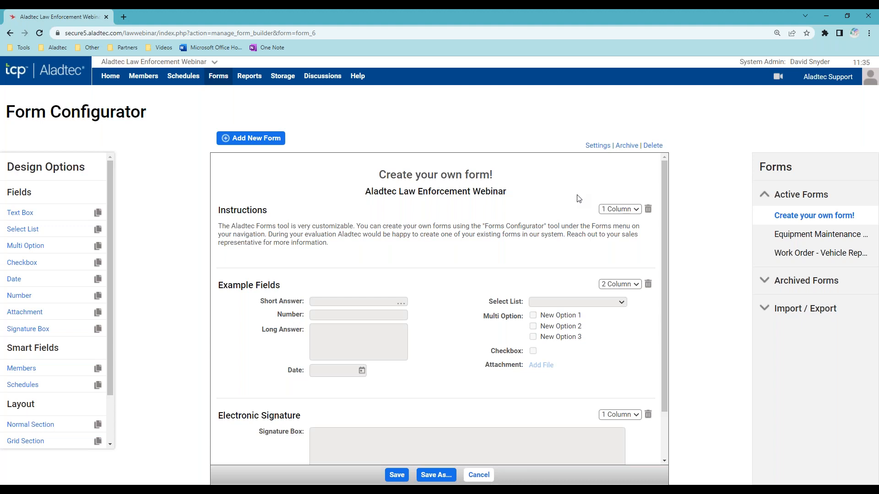
{"action": "left_click", "coordinate": [630, 303]}
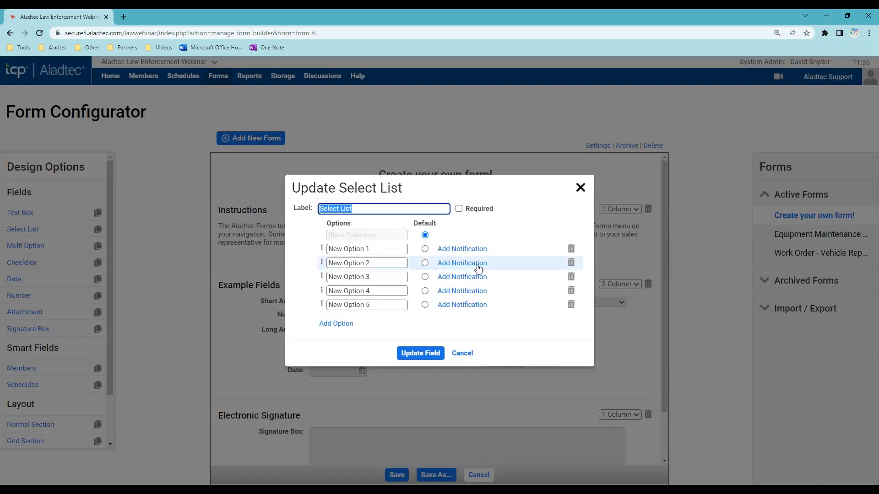
{"action": "left_click", "coordinate": [580, 188]}
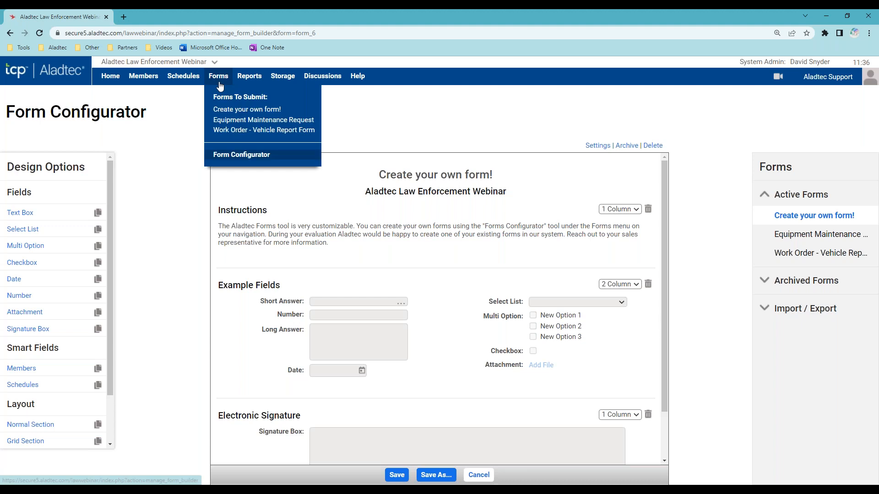
- Open the Scheduled Time report and filter it to only Overtime (Call Out) and Overtime (Training)
{"action": "mouse_move", "coordinate": [251, 78]}
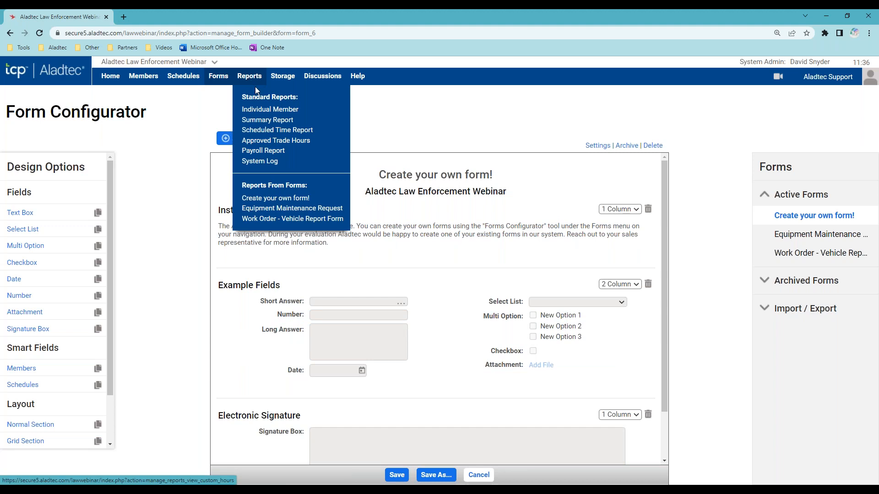
{"action": "left_click", "coordinate": [302, 131]}
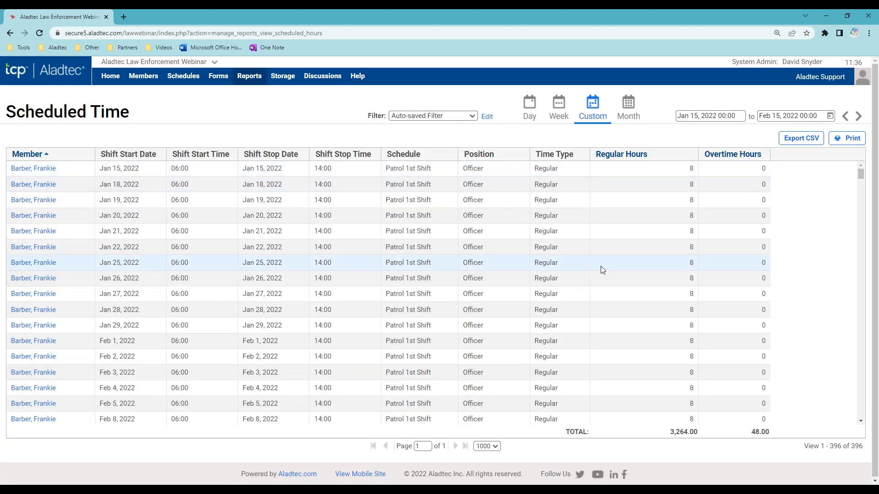
{"action": "left_click", "coordinate": [487, 117]}
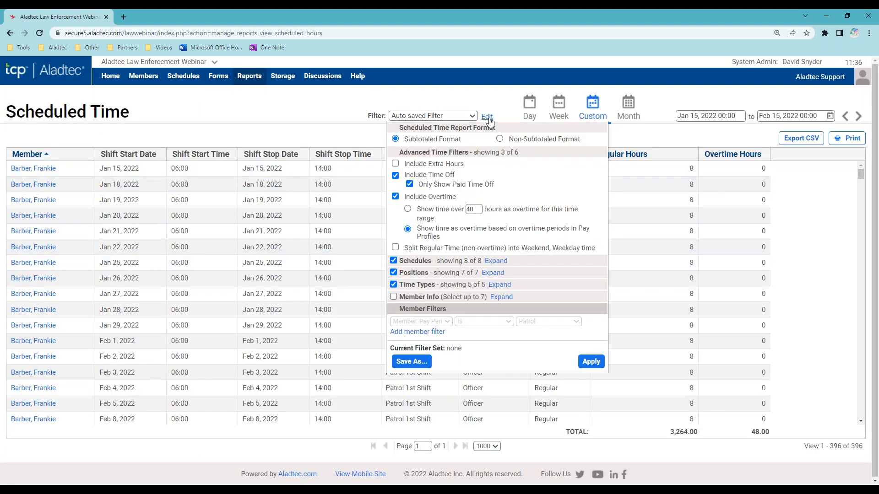
{"action": "left_click", "coordinate": [503, 286]}
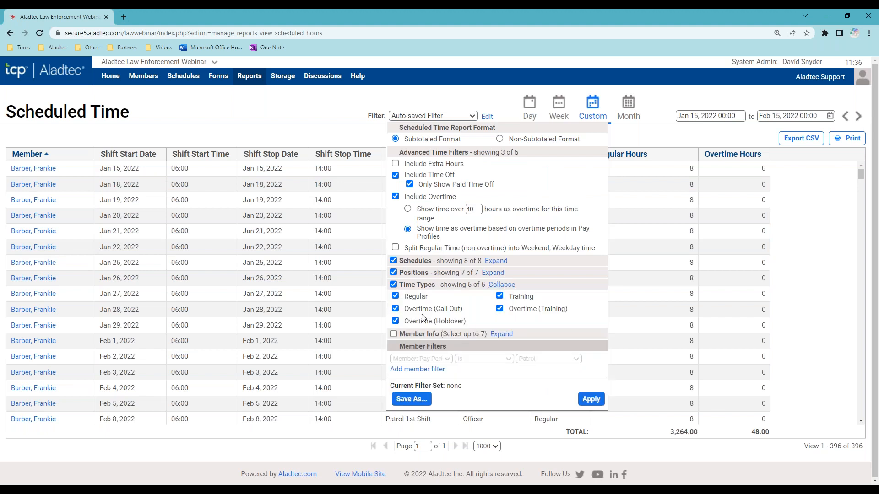
{"action": "left_click", "coordinate": [394, 285]}
{"action": "left_click", "coordinate": [396, 309]}
{"action": "left_click", "coordinate": [500, 309]}
{"action": "left_click", "coordinate": [591, 399]}
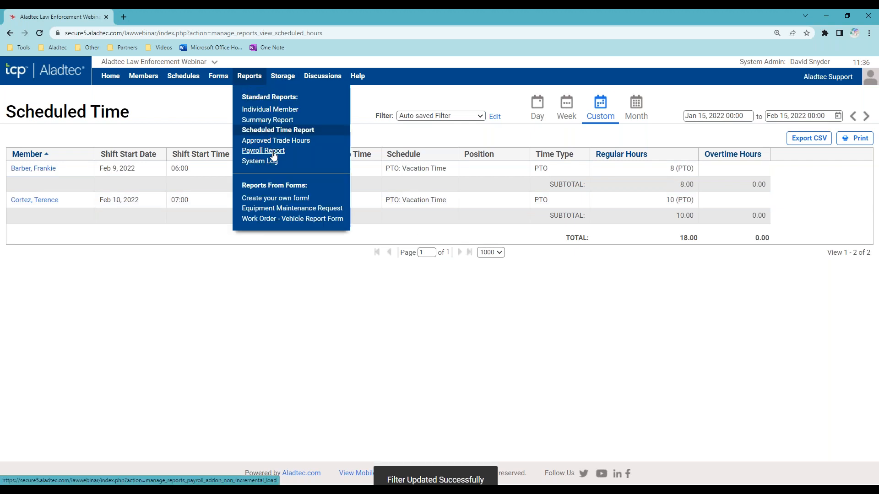
- Load the Payroll Report for Jan 15–Feb 15, 2022, then open the System Log
{"action": "left_click", "coordinate": [265, 152]}
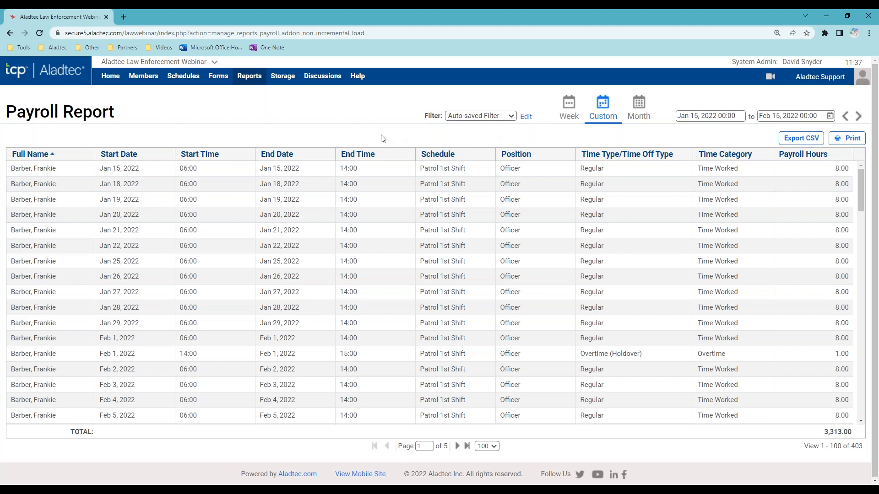
{"action": "mouse_move", "coordinate": [249, 76]}
{"action": "left_click", "coordinate": [266, 163]}
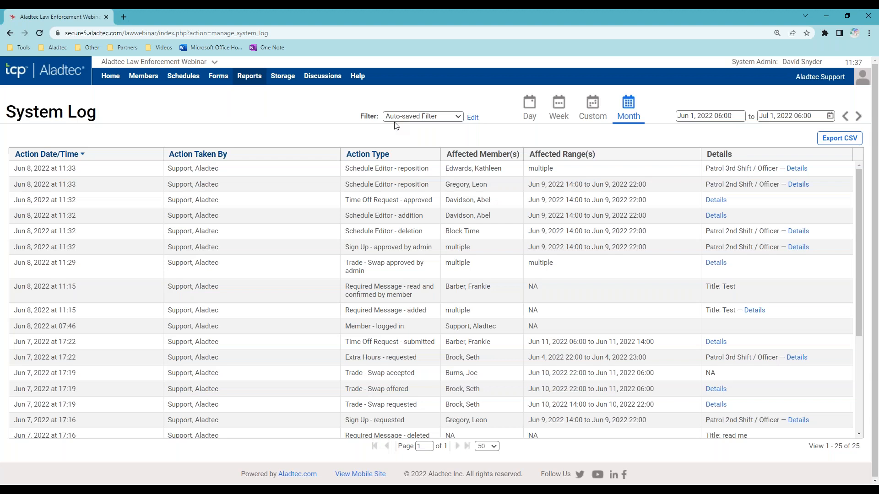
- Highlight the time and date of the newest System Log entry, then clear the highlight
{"action": "double_click", "coordinate": [66, 169]}
{"action": "triple_click", "coordinate": [66, 168]}
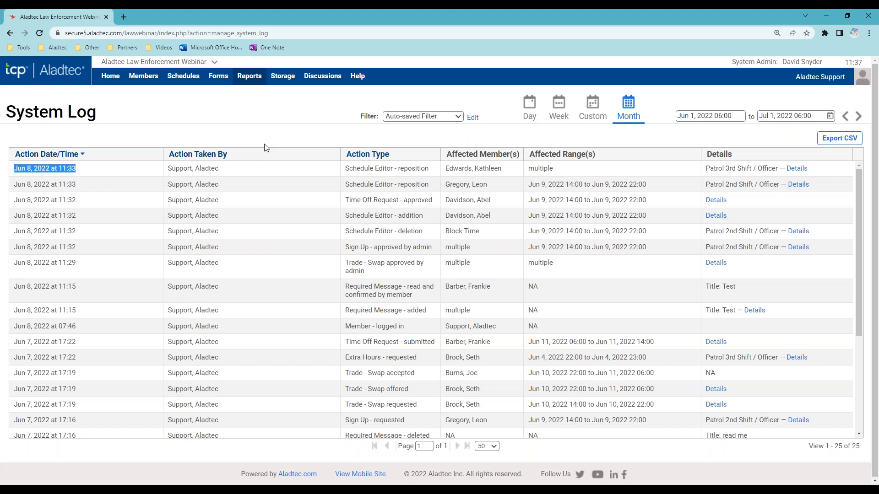
{"action": "left_click", "coordinate": [291, 136]}
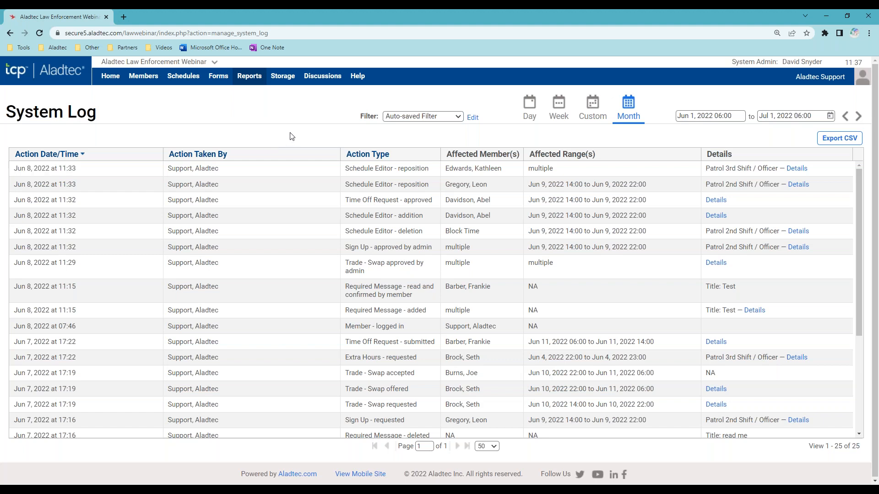
- Review the log filter's acting-member and affected-member lists, closing it without applying changes
{"action": "left_click", "coordinate": [473, 118]}
{"action": "left_click", "coordinate": [490, 143]}
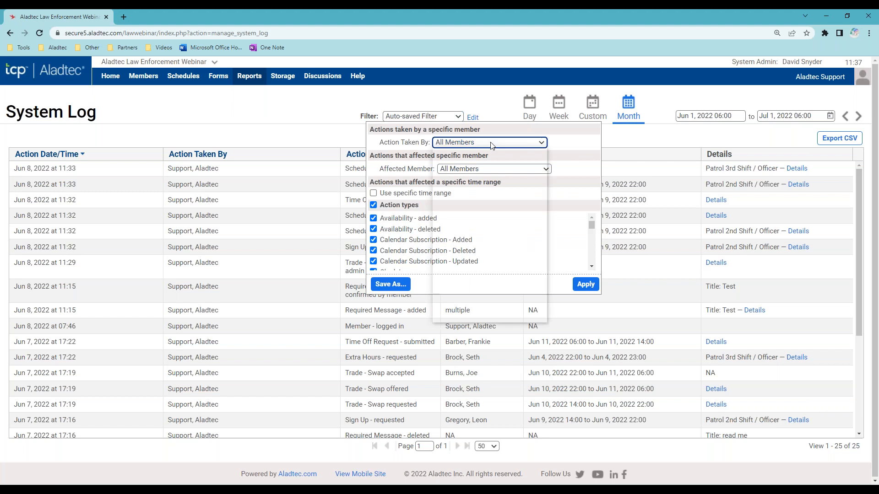
{"action": "left_click", "coordinate": [581, 147]}
{"action": "left_click", "coordinate": [516, 167]}
{"action": "scroll", "coordinate": [517, 285], "scroll_direction": "down", "scroll_amount": 2}
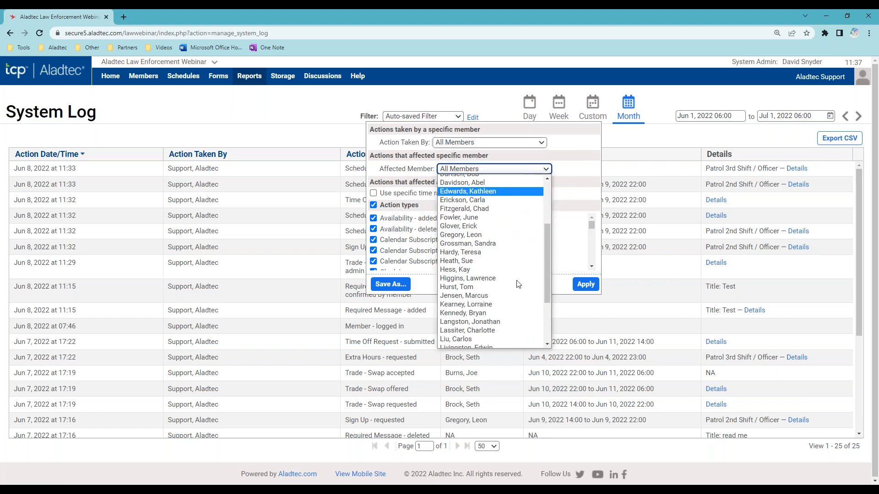
{"action": "scroll", "coordinate": [518, 285], "scroll_direction": "up", "scroll_amount": 2}
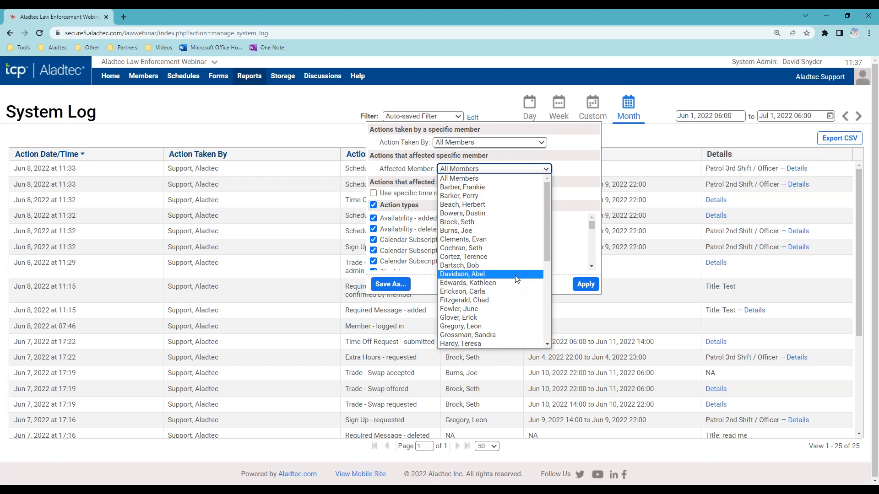
{"action": "left_click", "coordinate": [558, 147]}
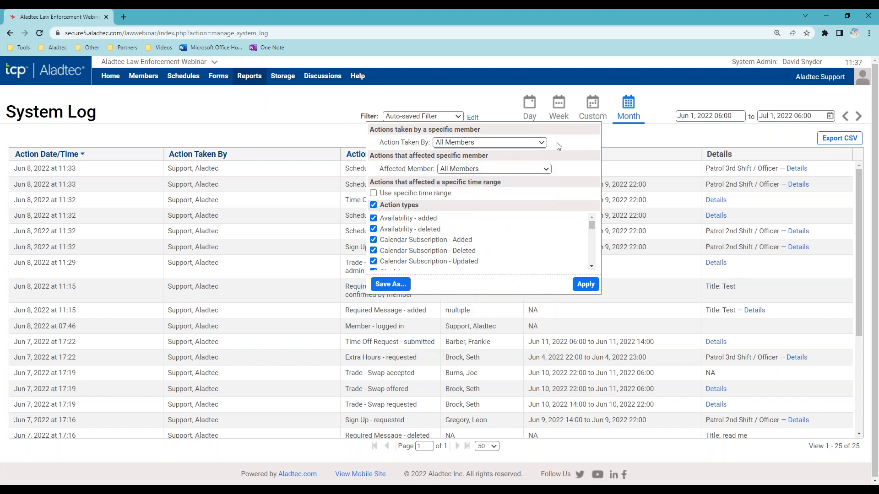
{"action": "left_click", "coordinate": [269, 117]}
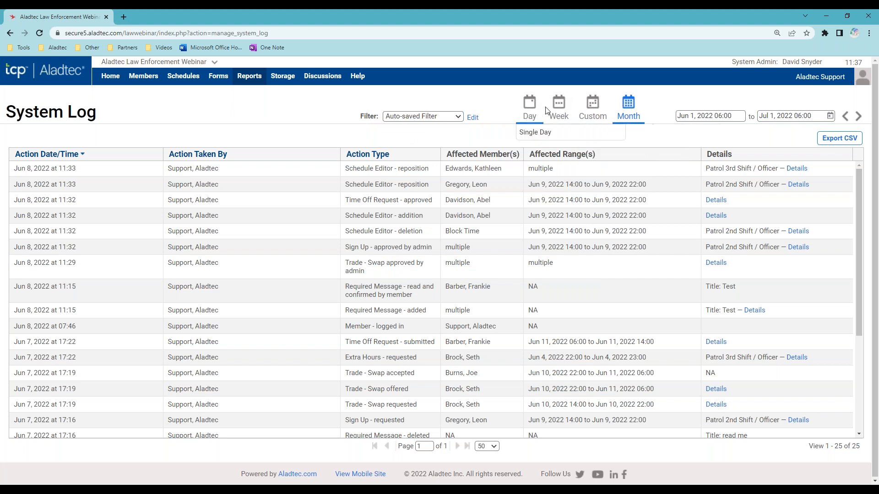
{"action": "mouse_move", "coordinate": [602, 113]}
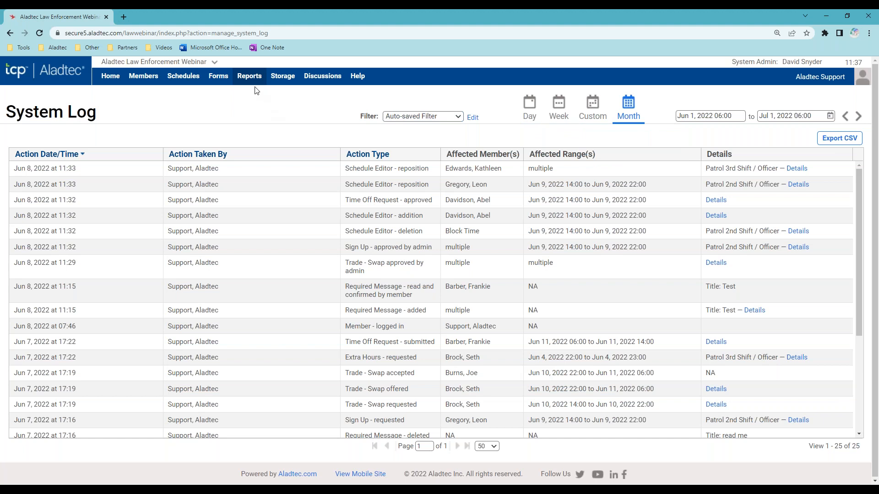
- Open Storage – Home and highlight its 200 GB storage allowance
{"action": "left_click", "coordinate": [284, 80]}
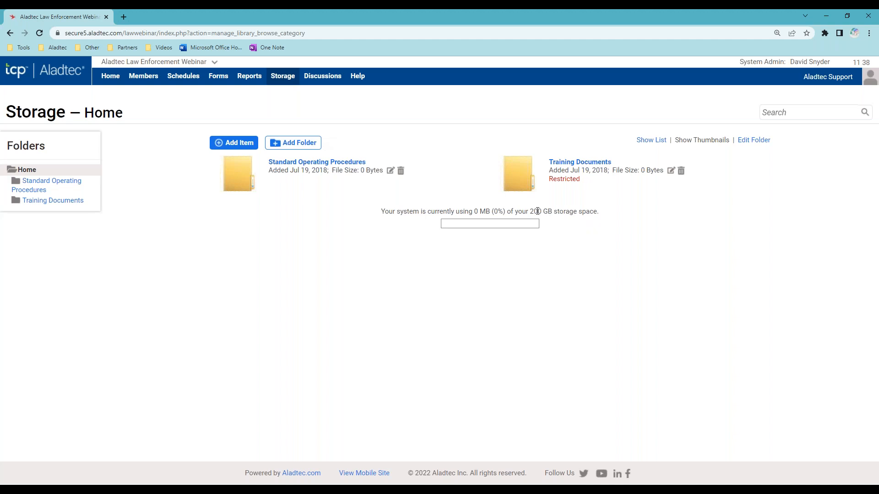
{"action": "left_click_drag", "start_coordinate": [529, 209], "coordinate": [591, 211]}
{"action": "left_click", "coordinate": [579, 308]}
- Go to Discussions and open the Meeting Notes topic under General Discussion
{"action": "left_click", "coordinate": [322, 82]}
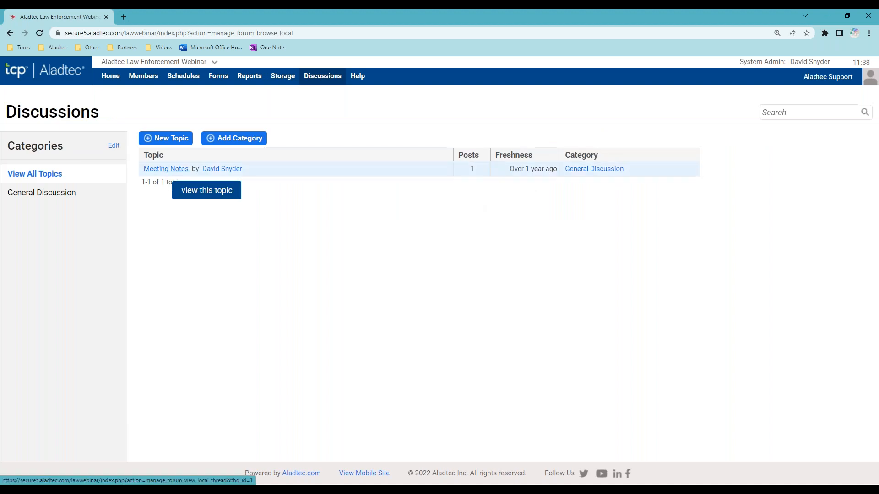
{"action": "left_click", "coordinate": [166, 169]}
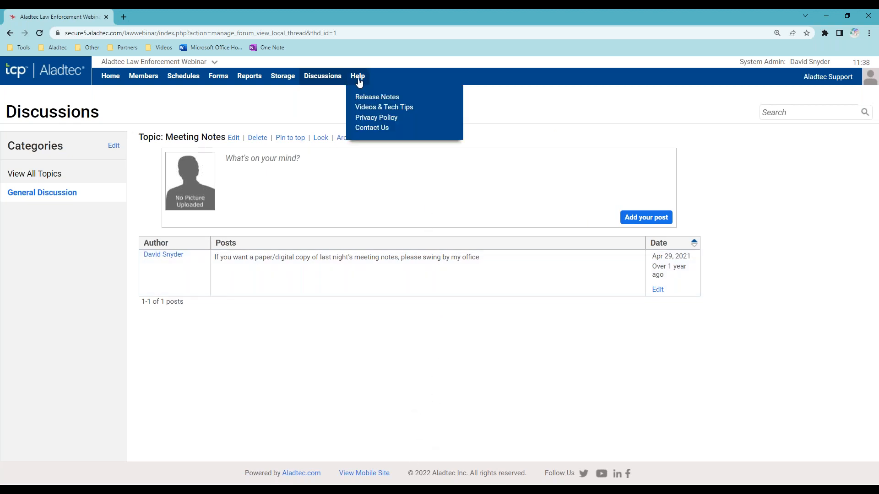
{"action": "mouse_move", "coordinate": [355, 80]}
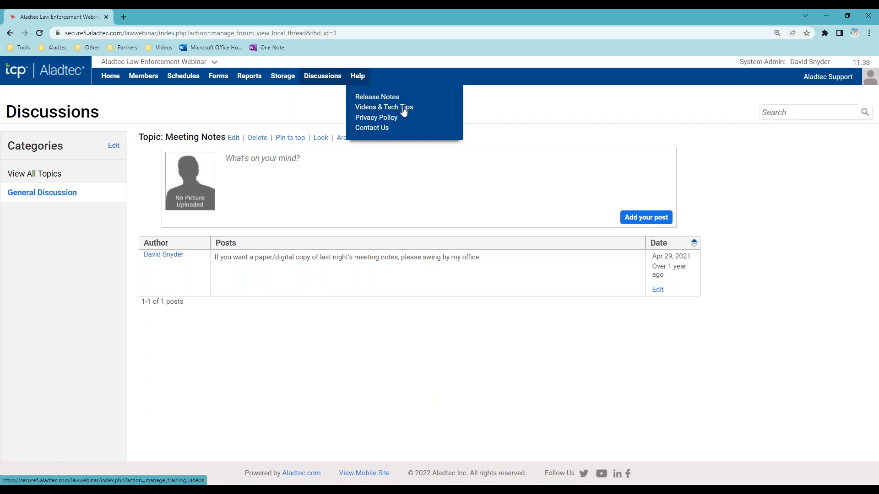
- Open Help > Videos & Tech Tips and scroll through the video sections and back up
{"action": "left_click", "coordinate": [403, 112]}
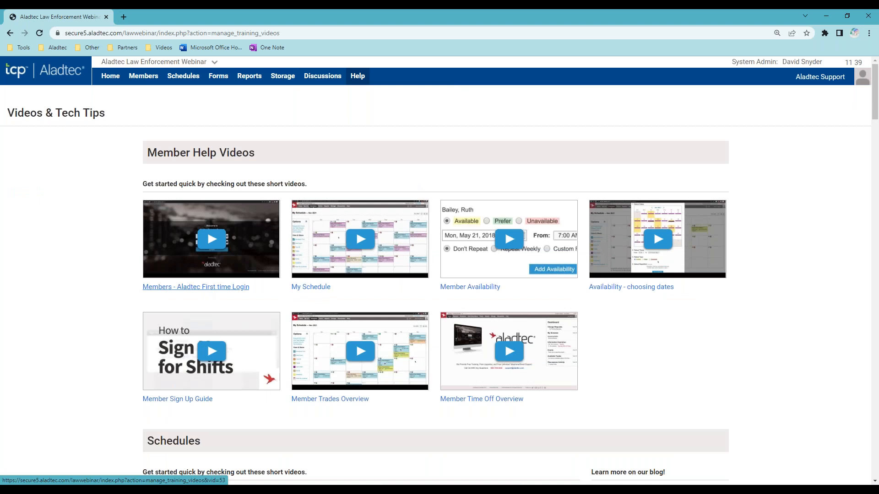
{"action": "scroll", "coordinate": [106, 353], "scroll_direction": "down", "scroll_amount": 15}
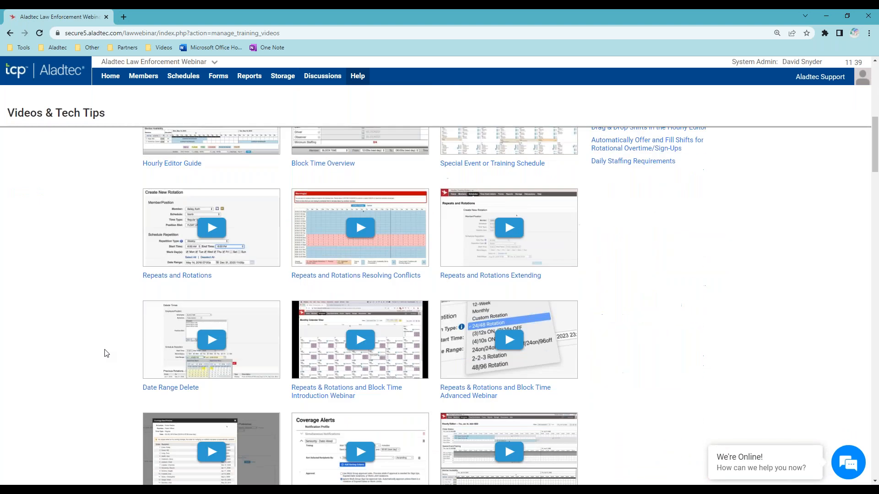
{"action": "scroll", "coordinate": [113, 353], "scroll_direction": "down", "scroll_amount": 8}
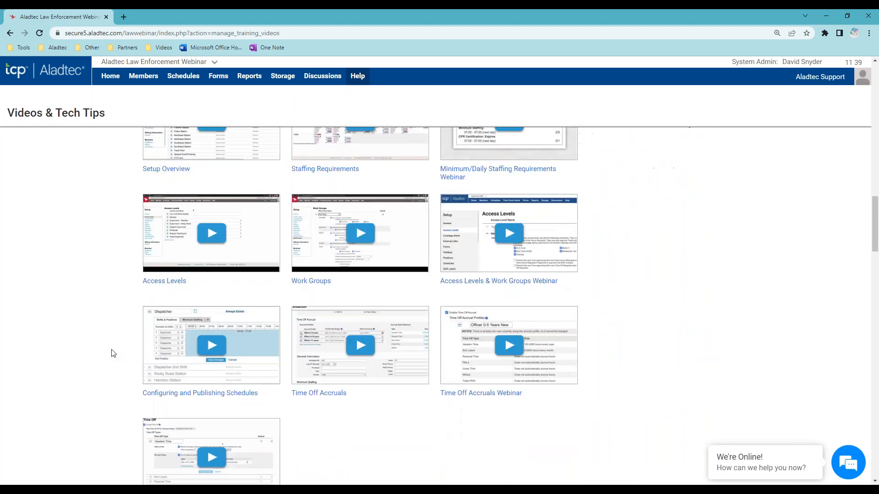
{"action": "scroll", "coordinate": [113, 353], "scroll_direction": "up", "scroll_amount": 10}
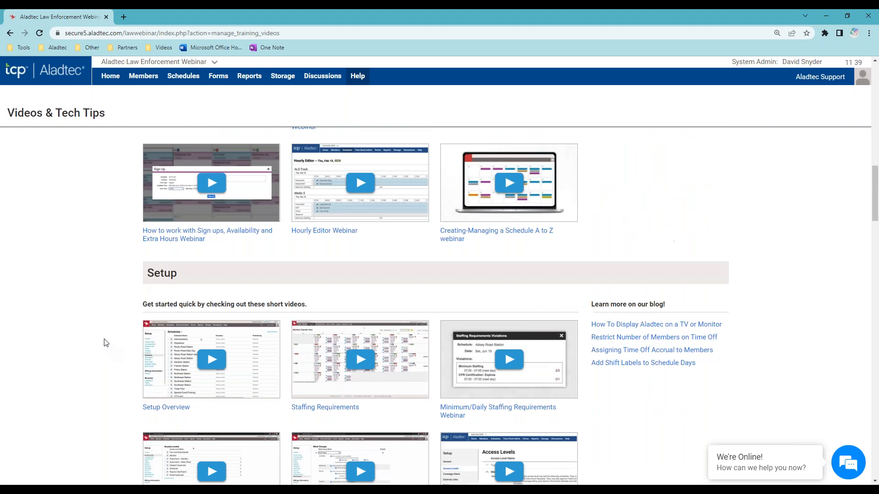
{"action": "scroll", "coordinate": [100, 330], "scroll_direction": "up", "scroll_amount": 10}
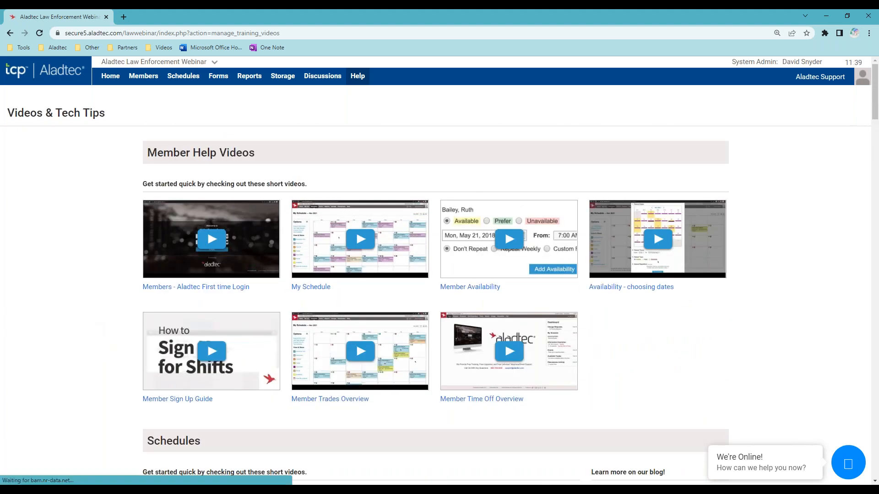
- Open Help > Contact Us and highlight the support hours, e-mail address and toll-free number
{"action": "mouse_move", "coordinate": [359, 78]}
{"action": "left_click", "coordinate": [373, 128]}
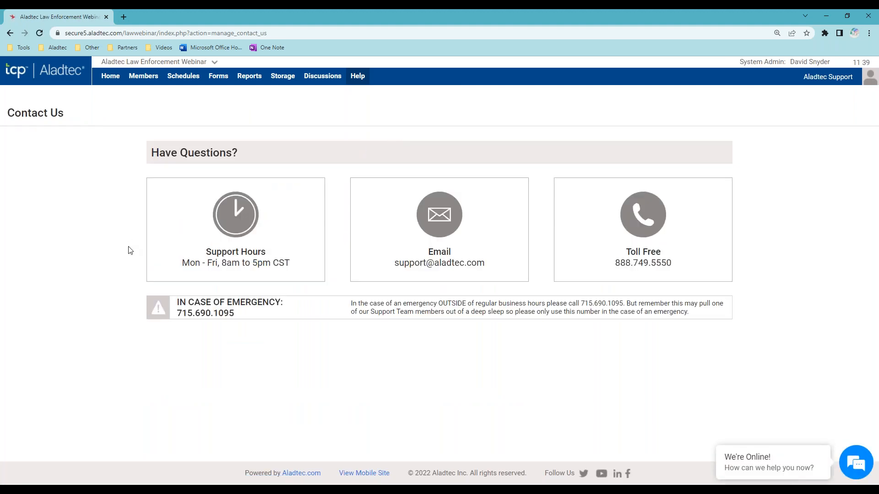
{"action": "left_click_drag", "start_coordinate": [201, 255], "coordinate": [286, 261]}
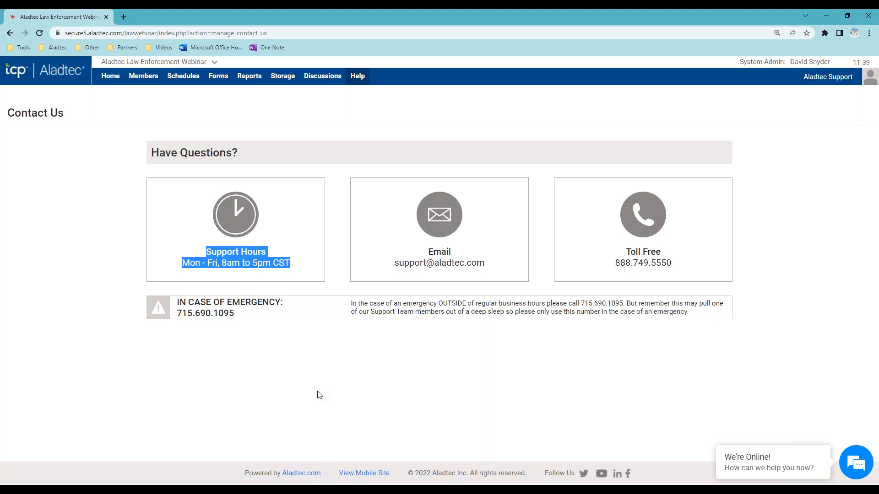
{"action": "left_click_drag", "start_coordinate": [517, 280], "coordinate": [392, 266]}
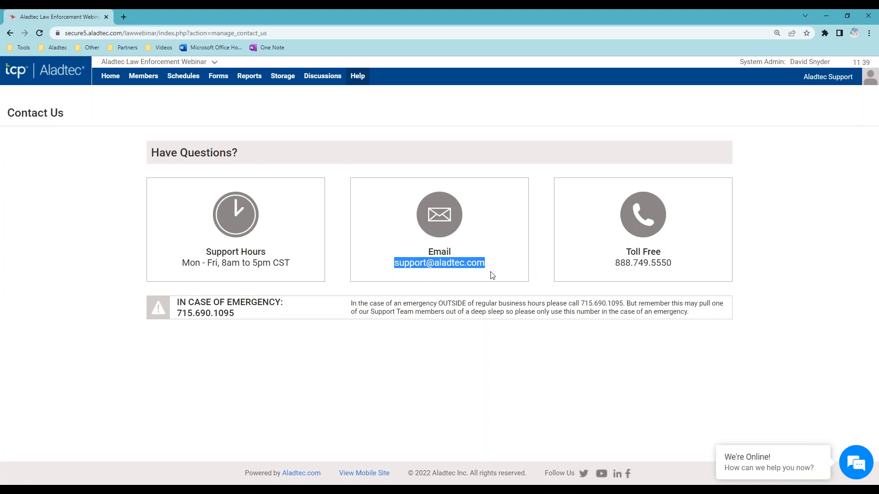
{"action": "left_click_drag", "start_coordinate": [604, 270], "coordinate": [688, 268]}
- Expand and collapse the live chat window, then return to the home page dashboard
{"action": "left_click", "coordinate": [855, 462]}
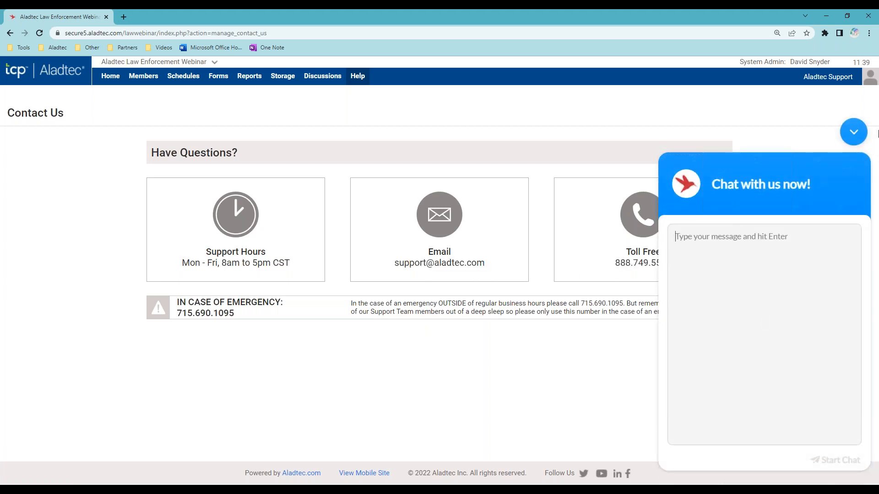
{"action": "left_click", "coordinate": [853, 134]}
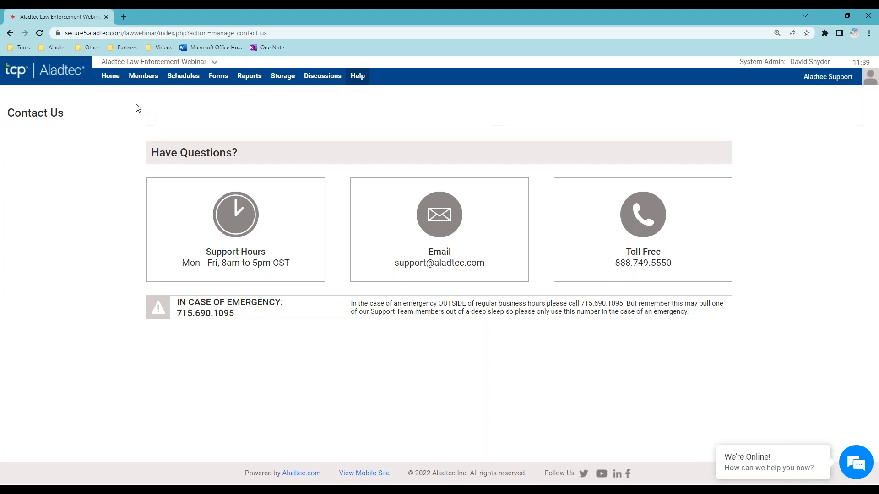
{"action": "left_click", "coordinate": [111, 81]}
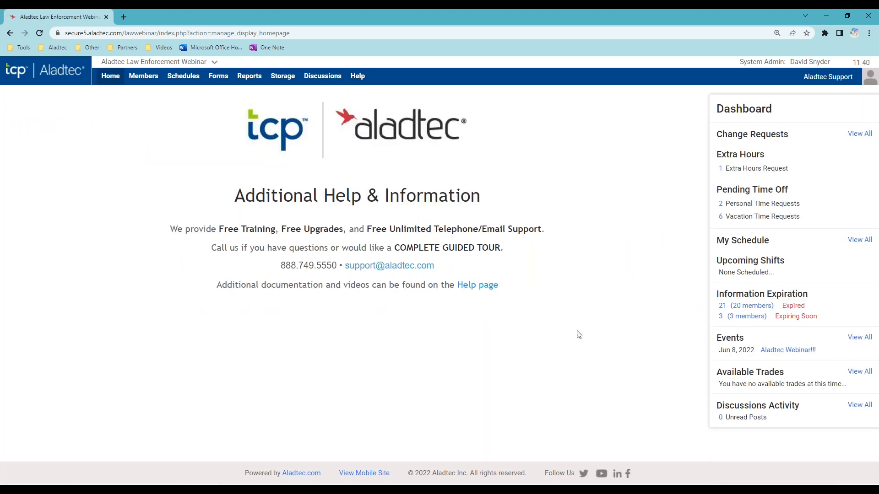